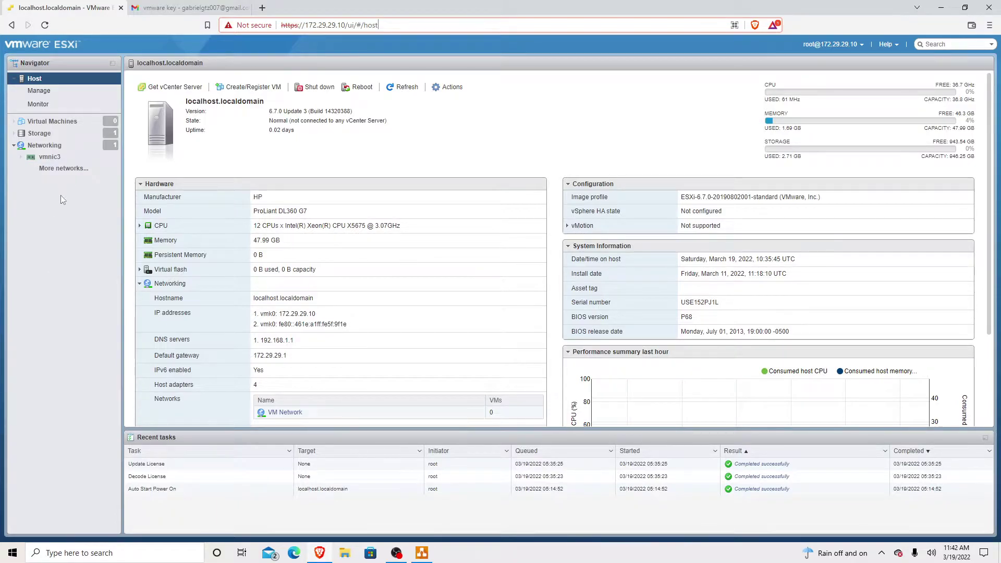
Browse the iso images folder of datastore1 and widen the file column to read the stored image's full name
left_click(50, 139)
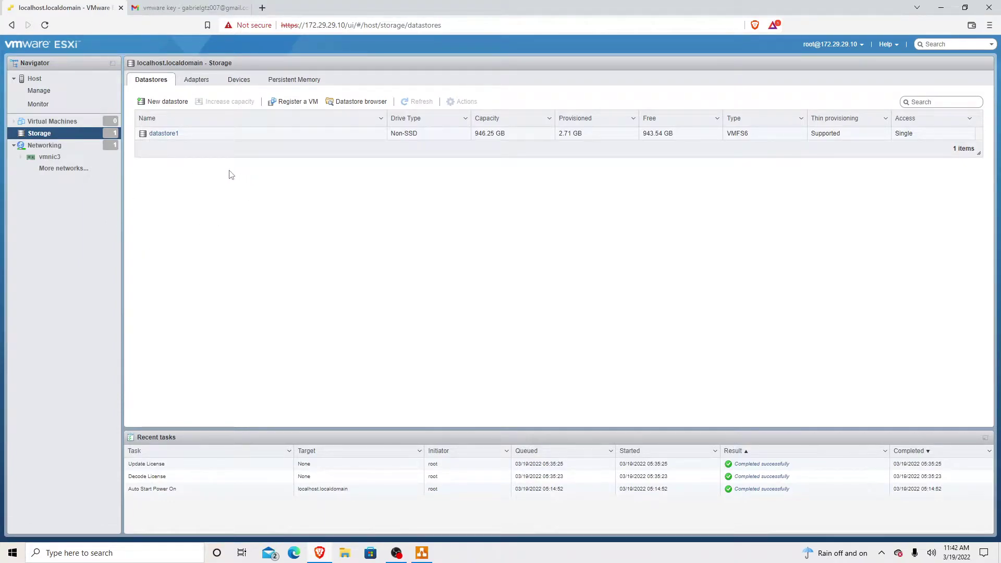
left_click(166, 135)
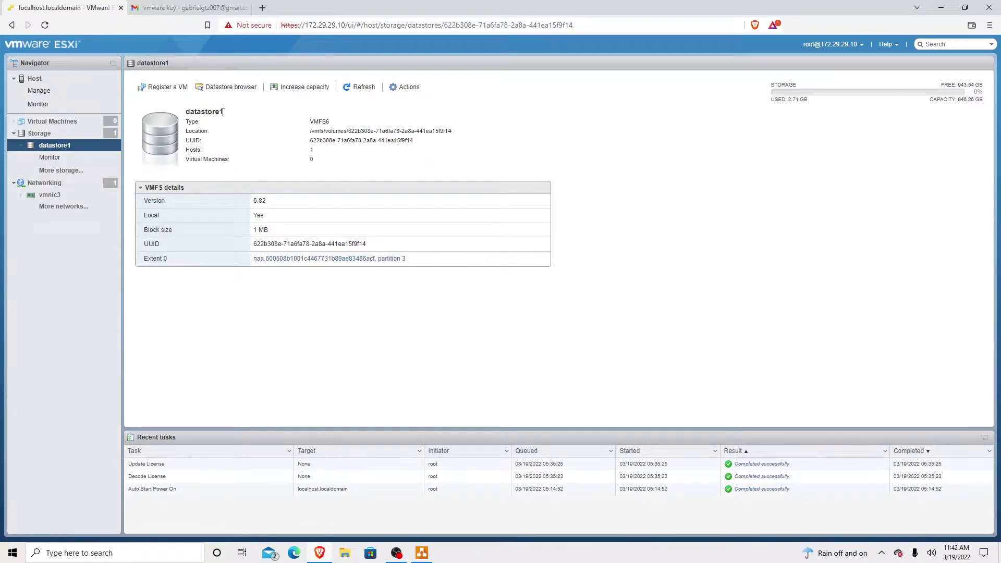
left_click(236, 87)
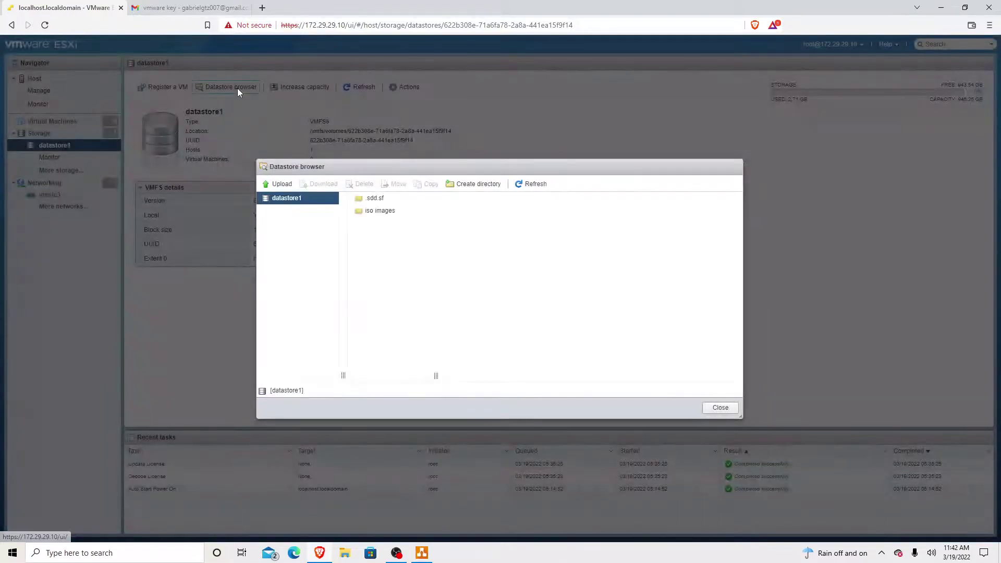
left_click(379, 218)
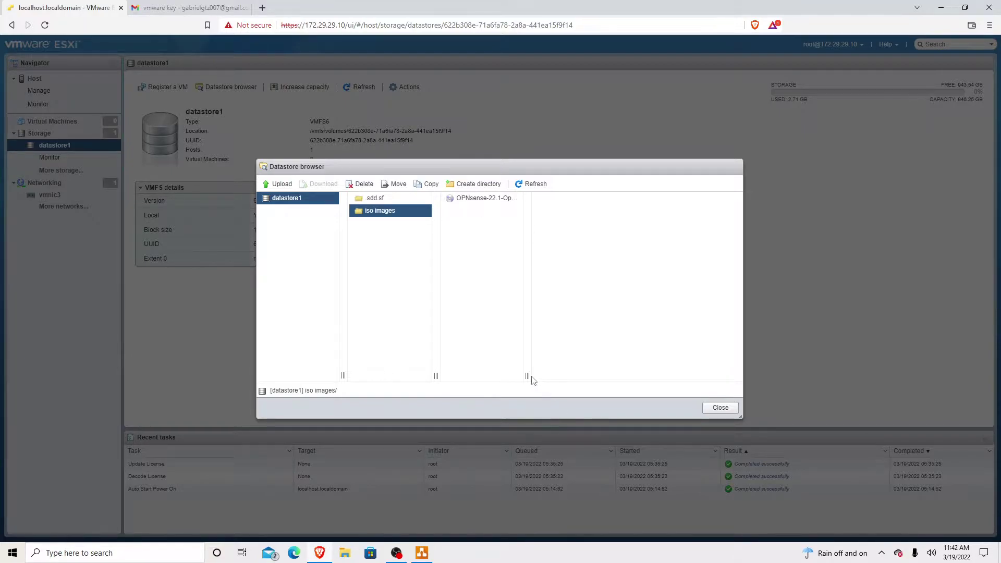
left_click_drag(527, 376, 610, 375)
left_click(721, 410)
left_click(720, 409)
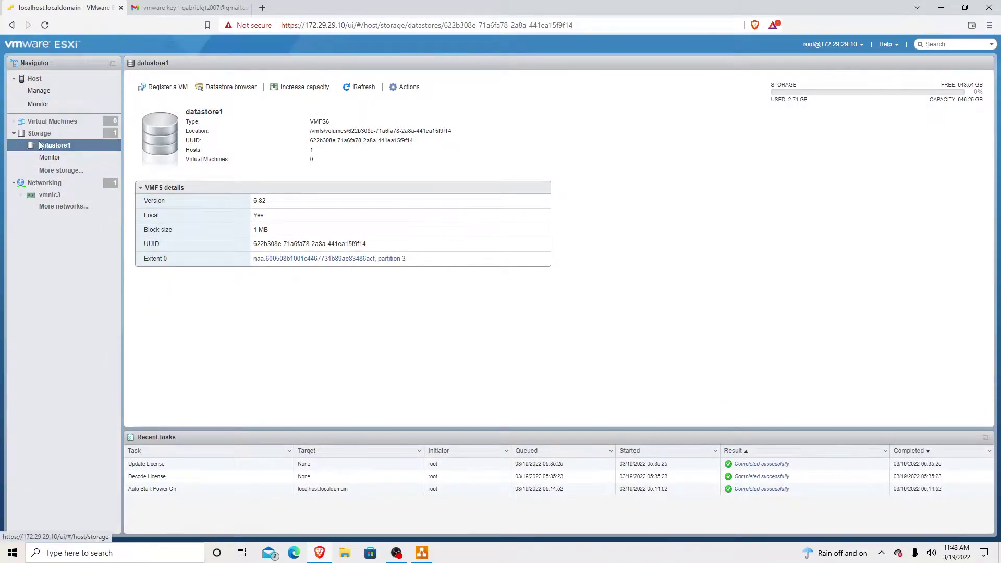
Review the host summary, the virtual machines list and the networking port groups
left_click(47, 78)
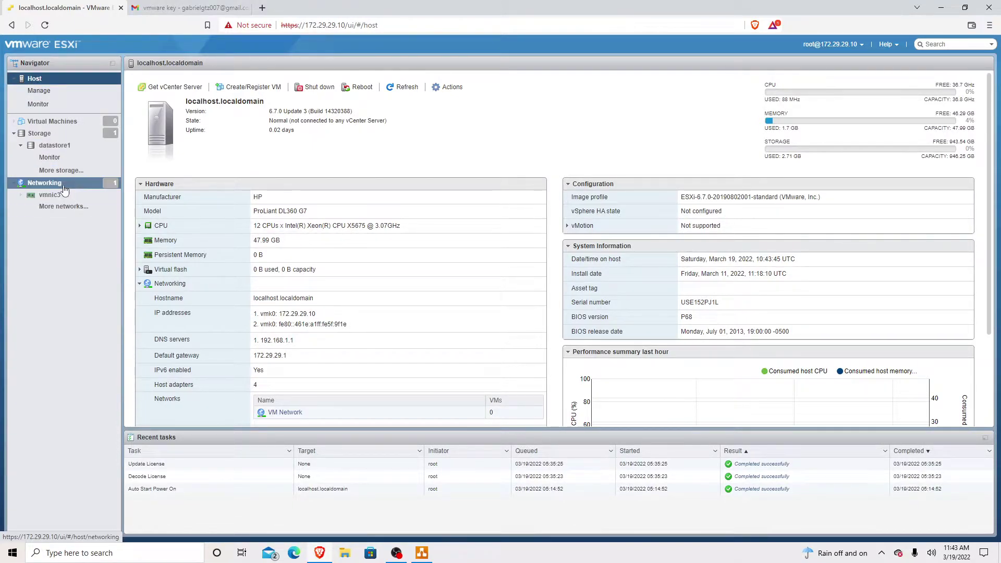
left_click(51, 124)
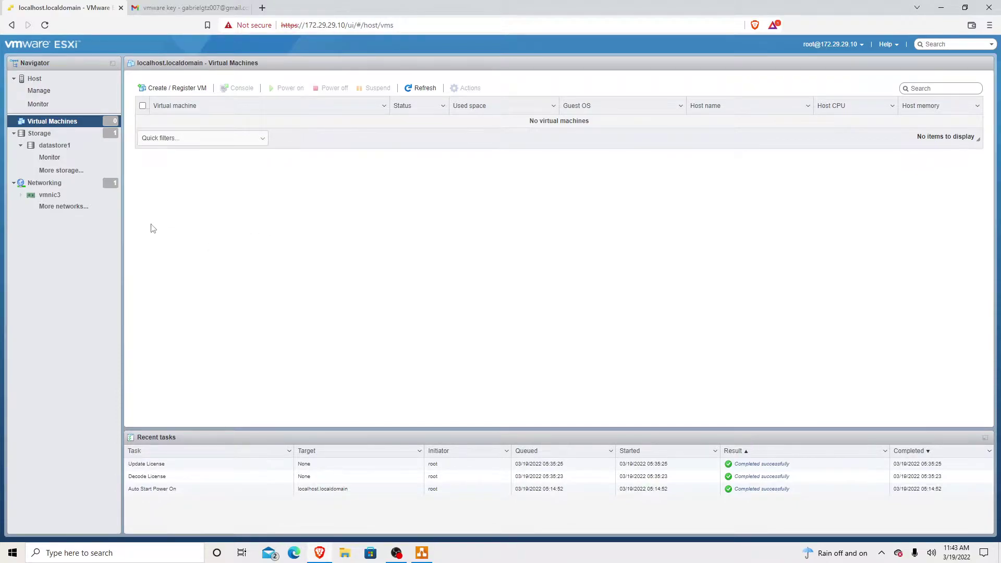
left_click(64, 187)
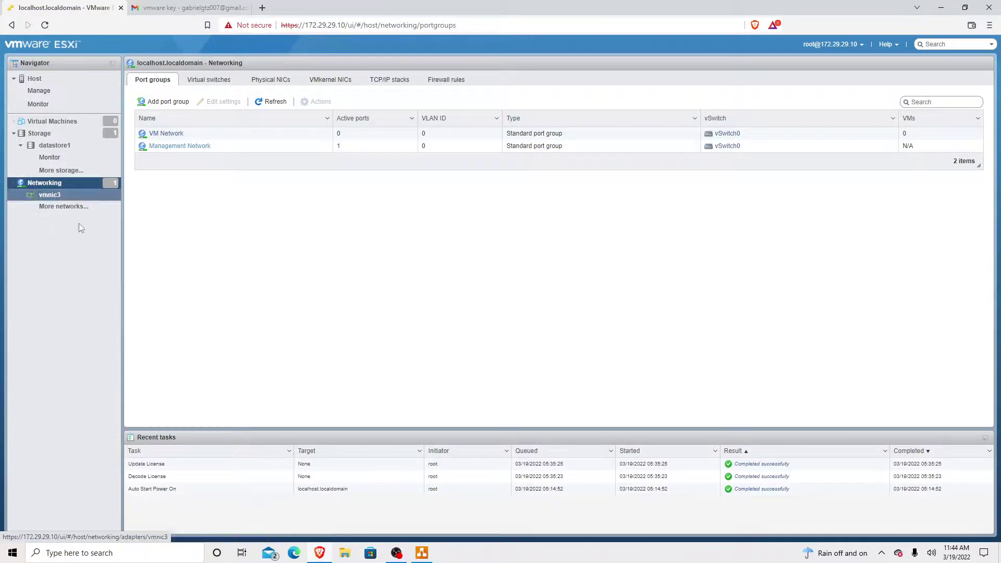
Switch to draw.io and examine the vSwitches, port groups and NICs in the Page-2 network diagram
left_click(422, 554)
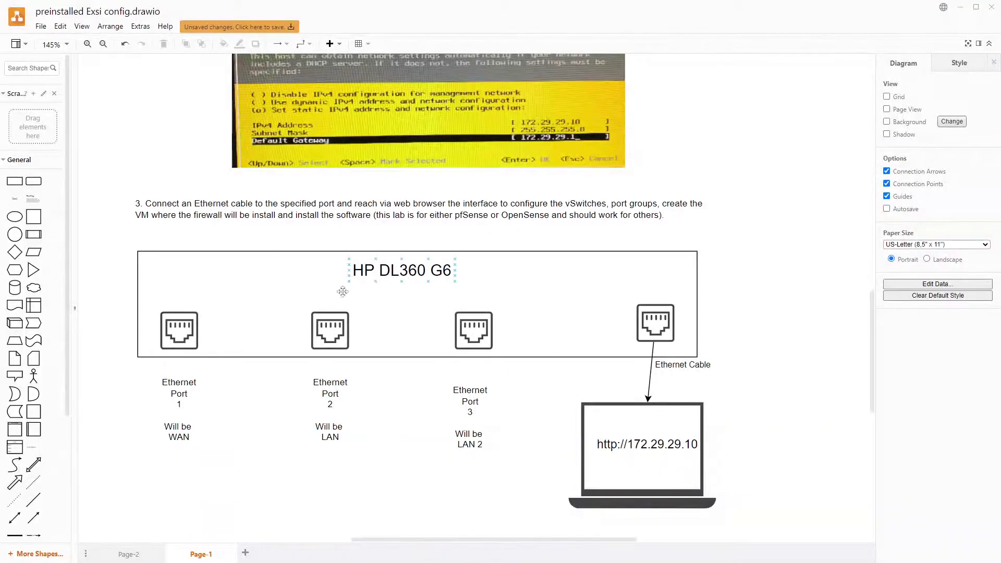
left_click(131, 555)
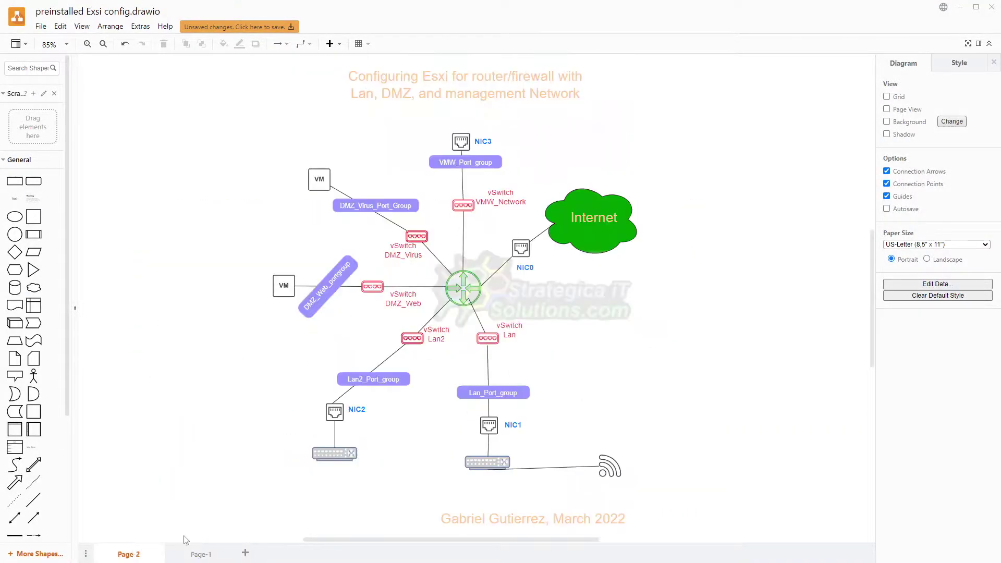
left_click(363, 198)
left_click(443, 398)
left_click(423, 239)
left_click(310, 292)
left_click(369, 208)
left_click(338, 276)
left_click(413, 241)
mouse_move(363, 286)
key("alt+Tab")
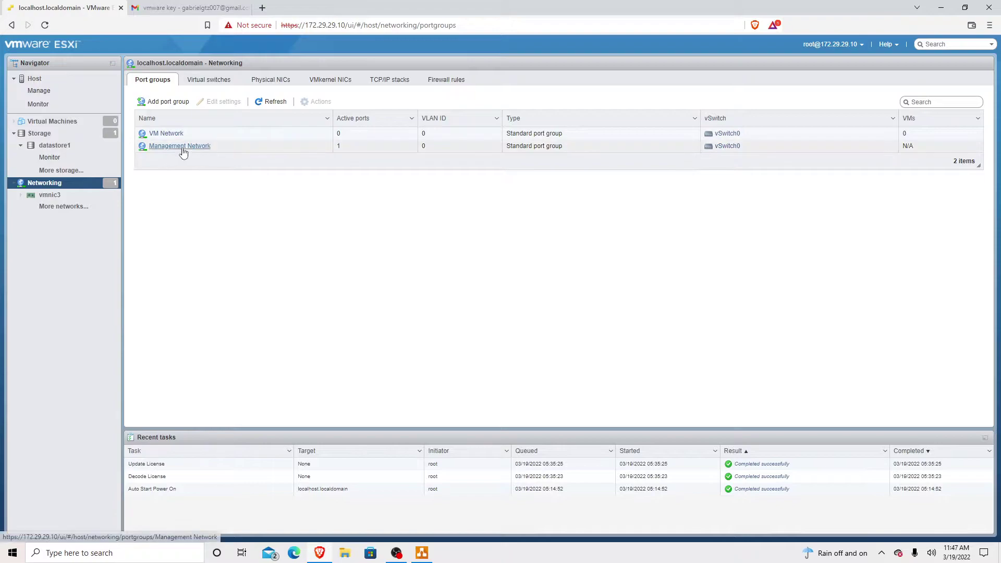
Check the host's virtual switches and physical NICs against the Ethernet port drawing on Page-1 in draw.io
left_click(198, 86)
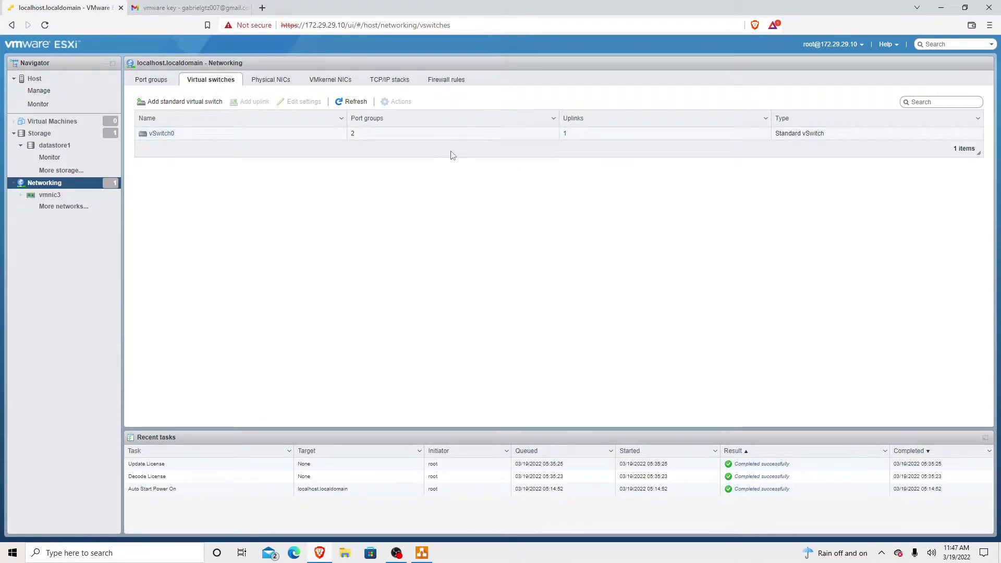
left_click(274, 85)
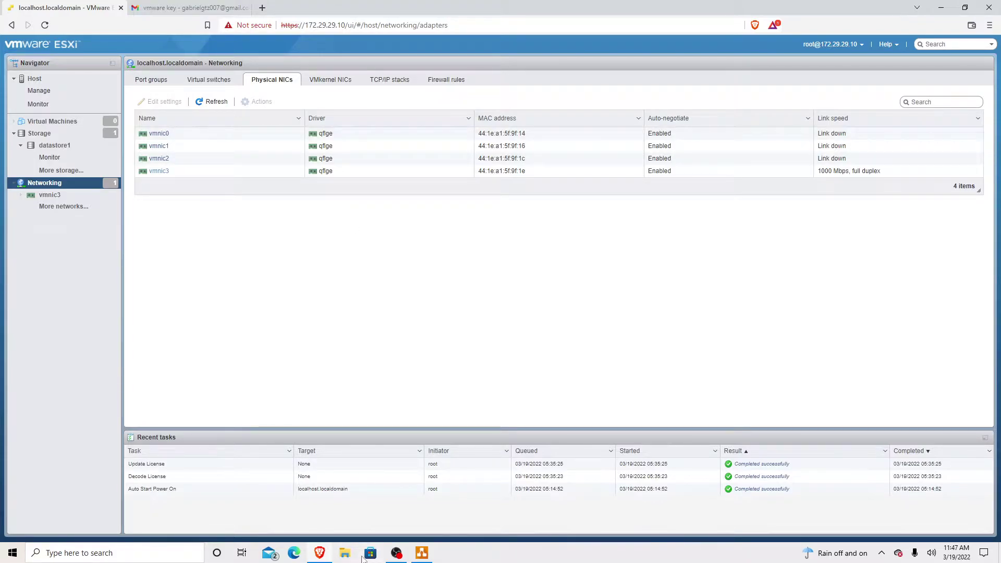
left_click(422, 554)
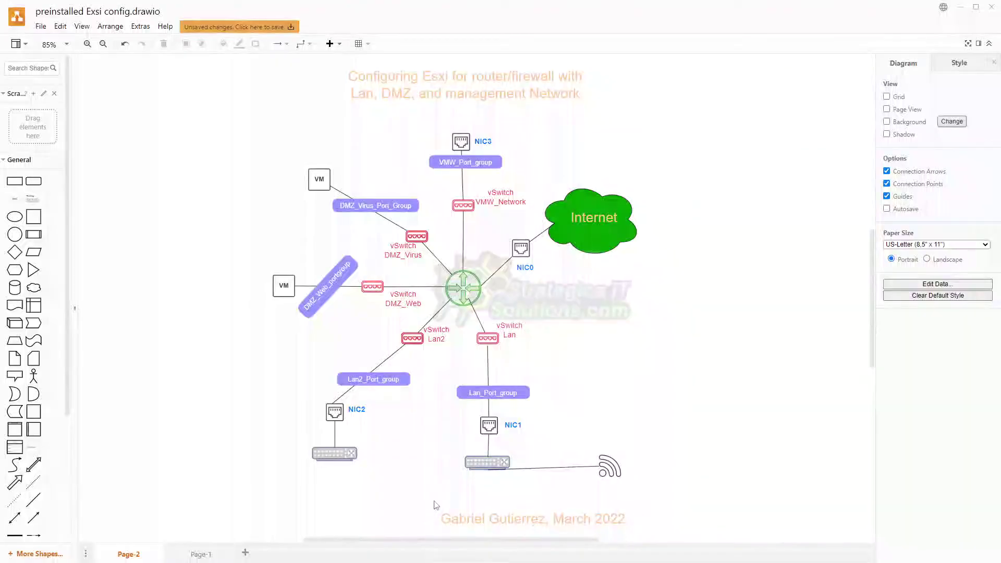
left_click(201, 554)
left_click(322, 294)
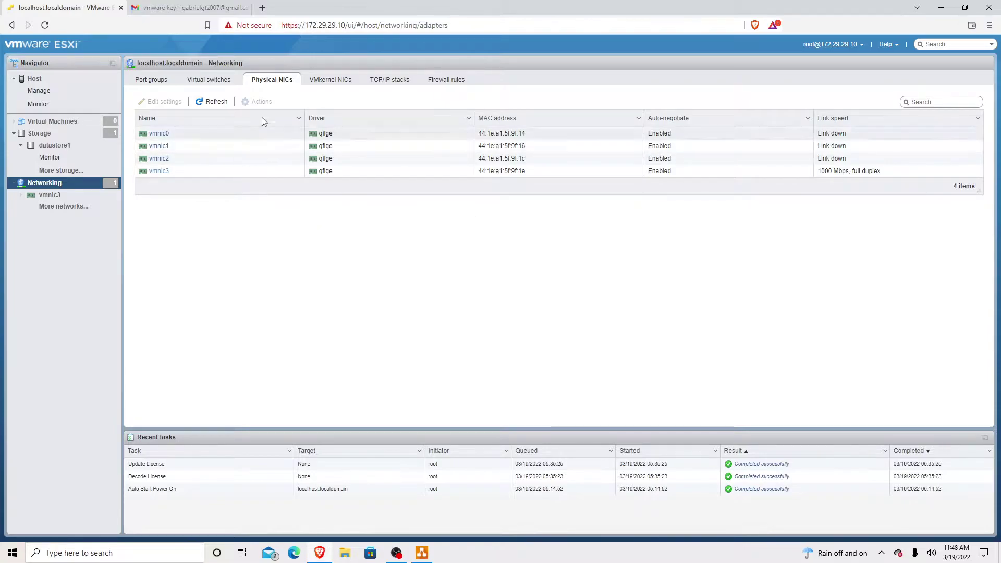
Inspect the details and topology of vSwitch0 and dismiss its uplink redundancy notice
left_click(207, 83)
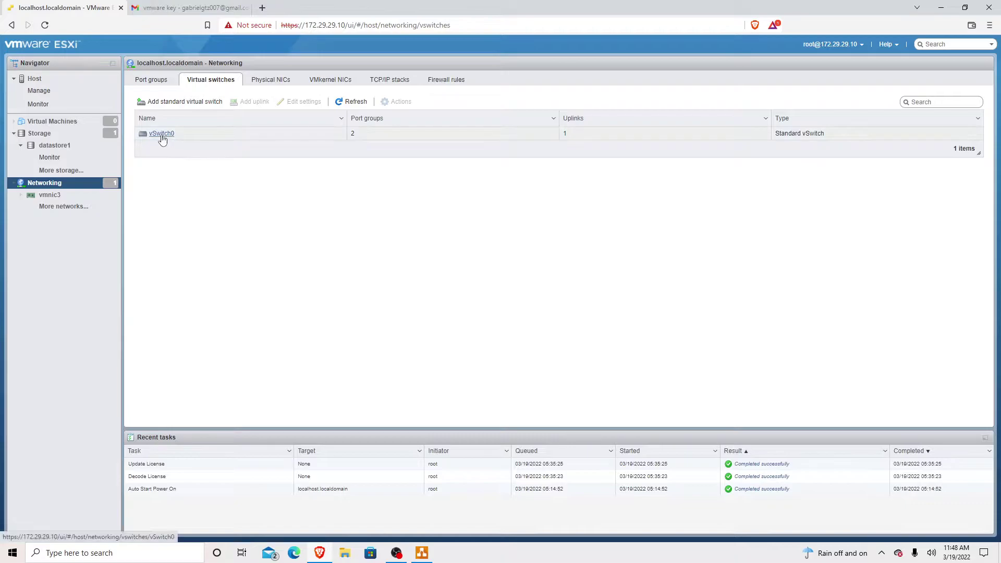
left_click(161, 134)
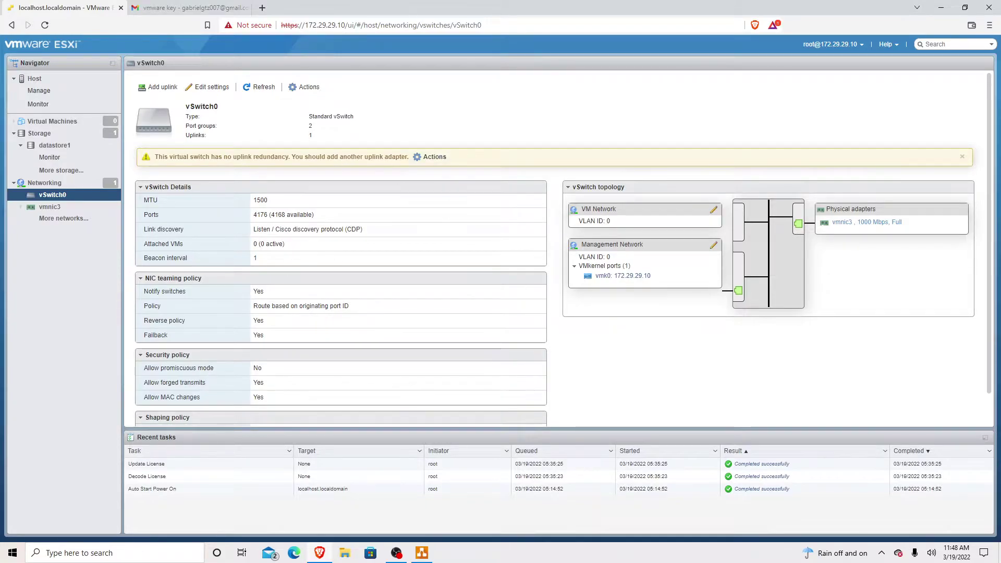
left_click(963, 159)
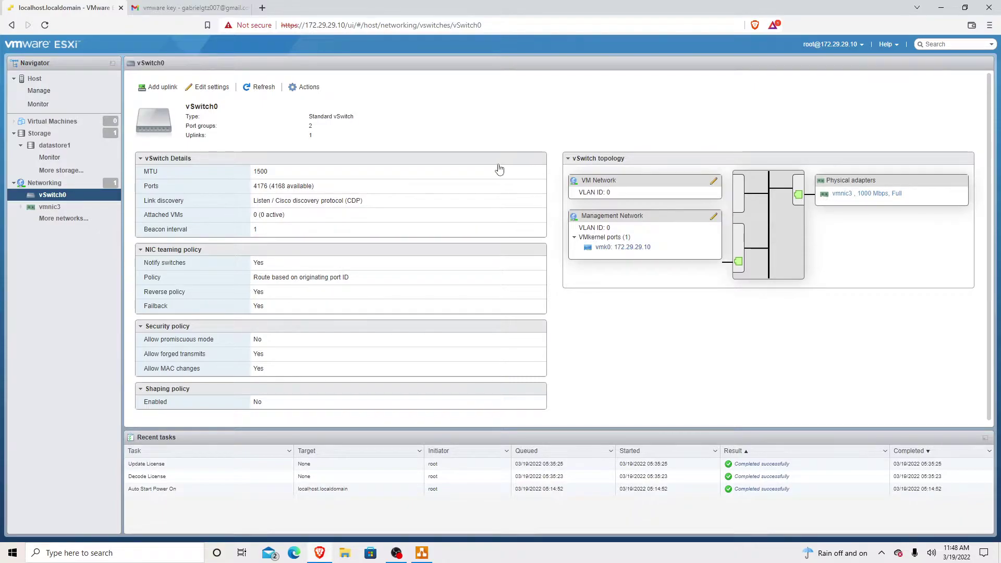
left_click(39, 188)
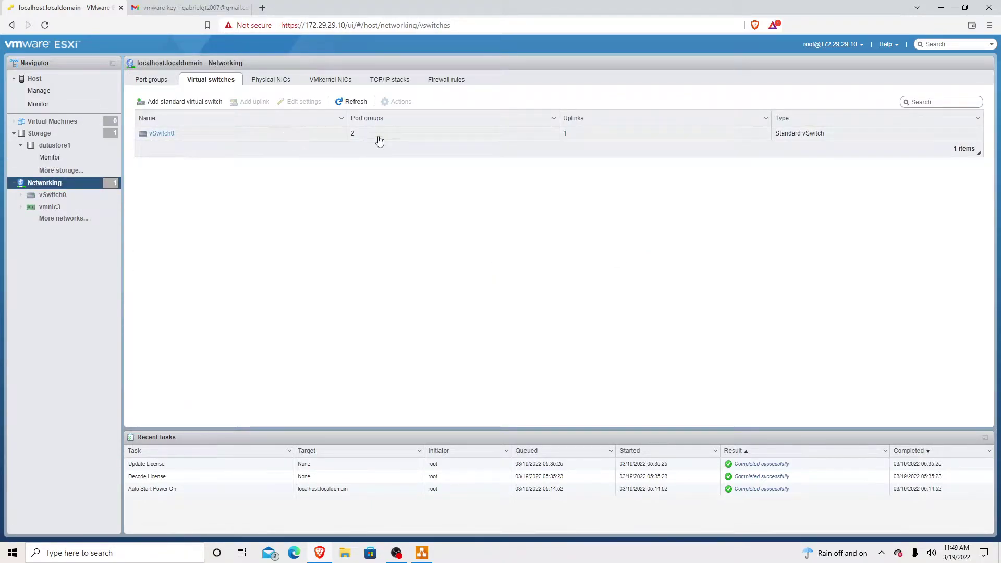
Review the host's port groups and compare them with both pages of the draw.io diagram
left_click(151, 81)
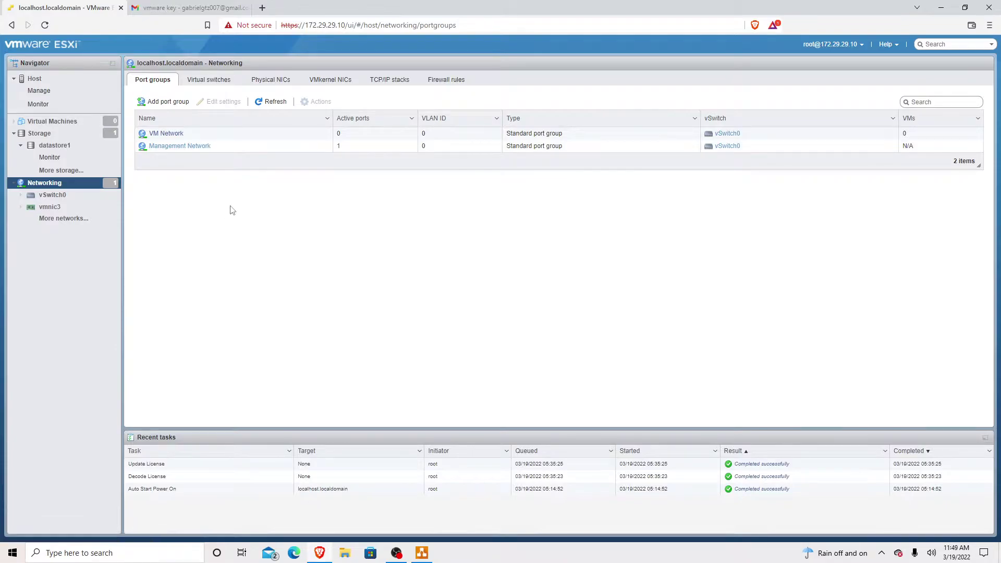
left_click(423, 551)
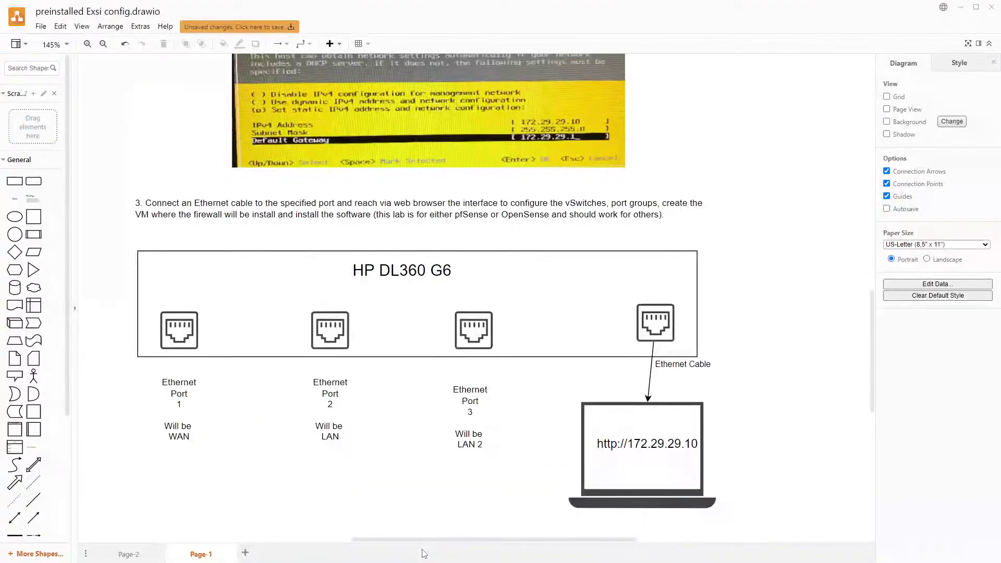
left_click(131, 554)
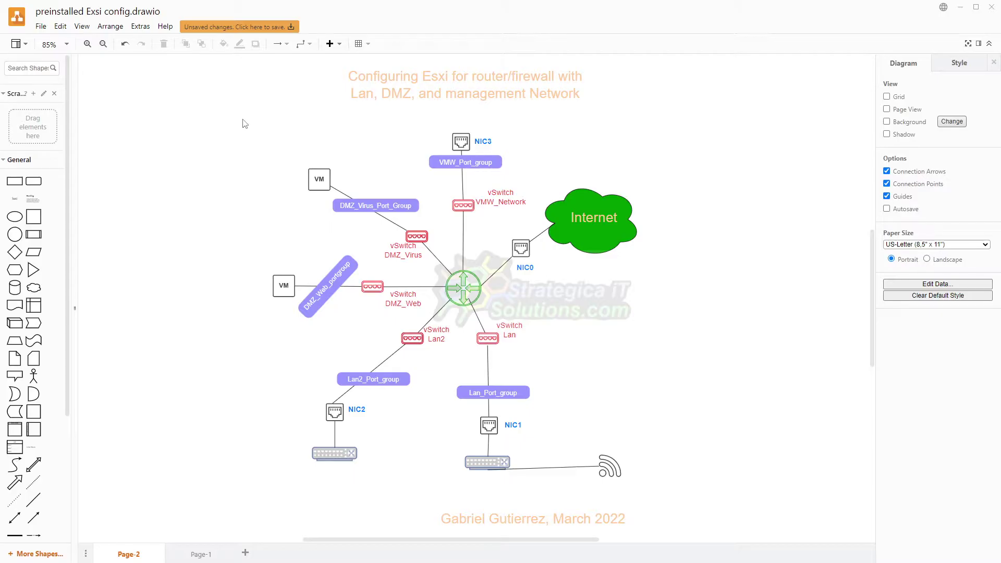
key("alt+Tab")
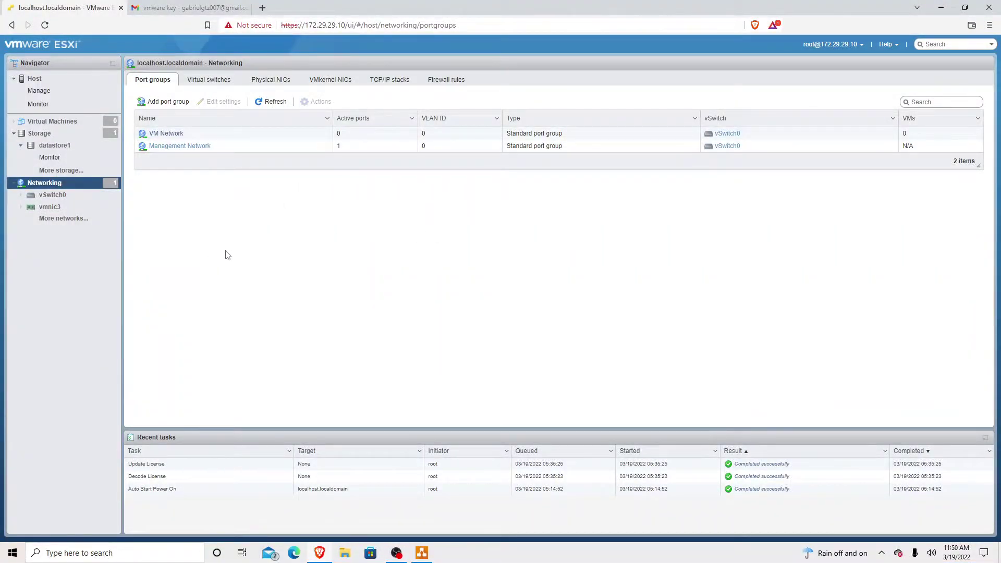
Start a new standard virtual switch, name it Lan_vSwitch and enlarge its settings dialog
left_click(219, 85)
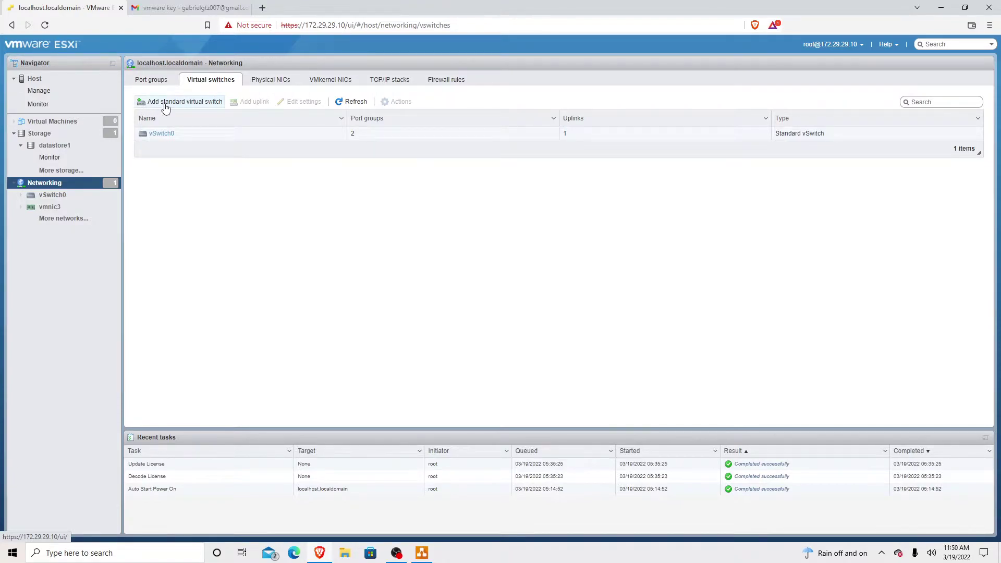
left_click(185, 103)
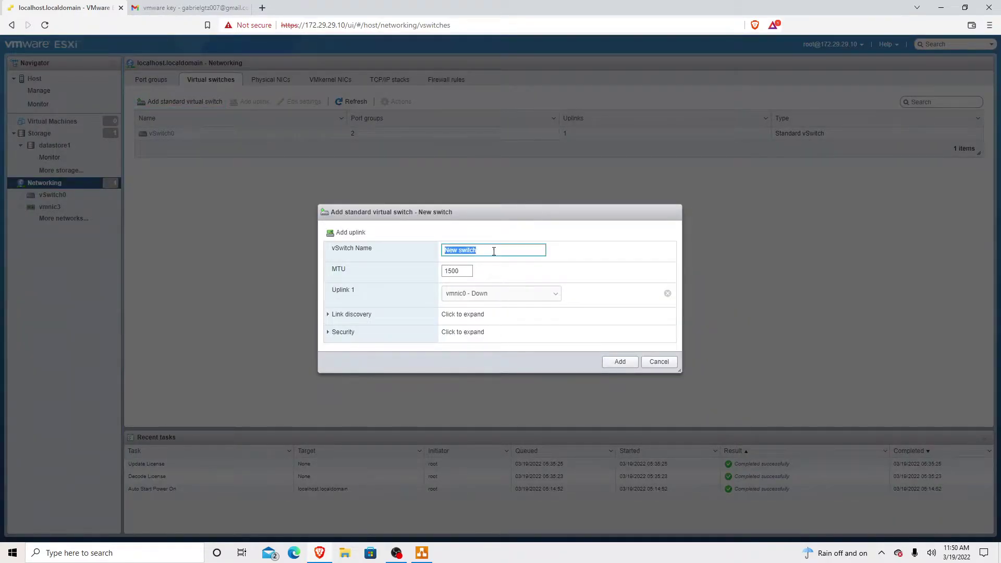
left_click(494, 252)
left_click_drag(544, 213, 549, 181)
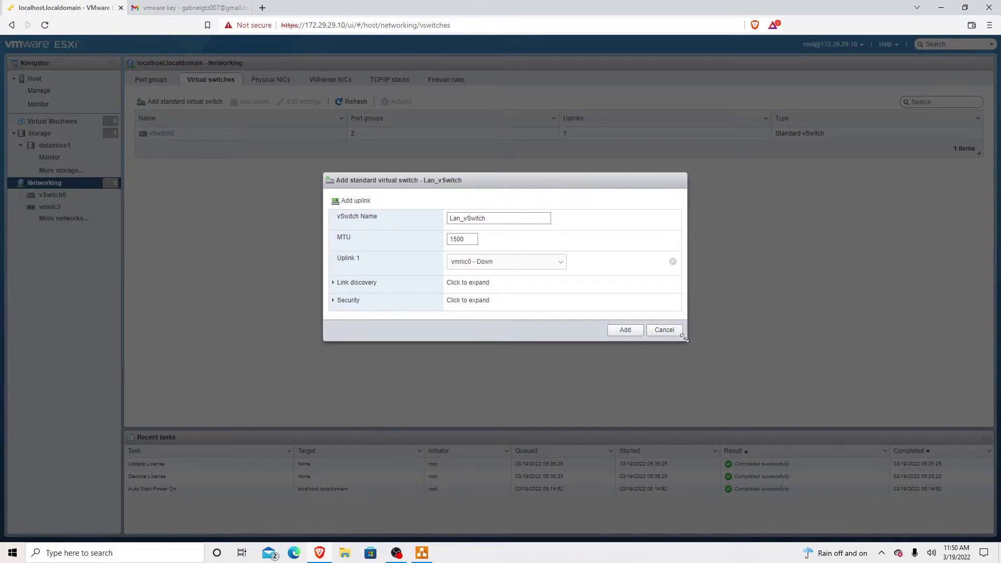
left_click_drag(685, 342, 710, 378)
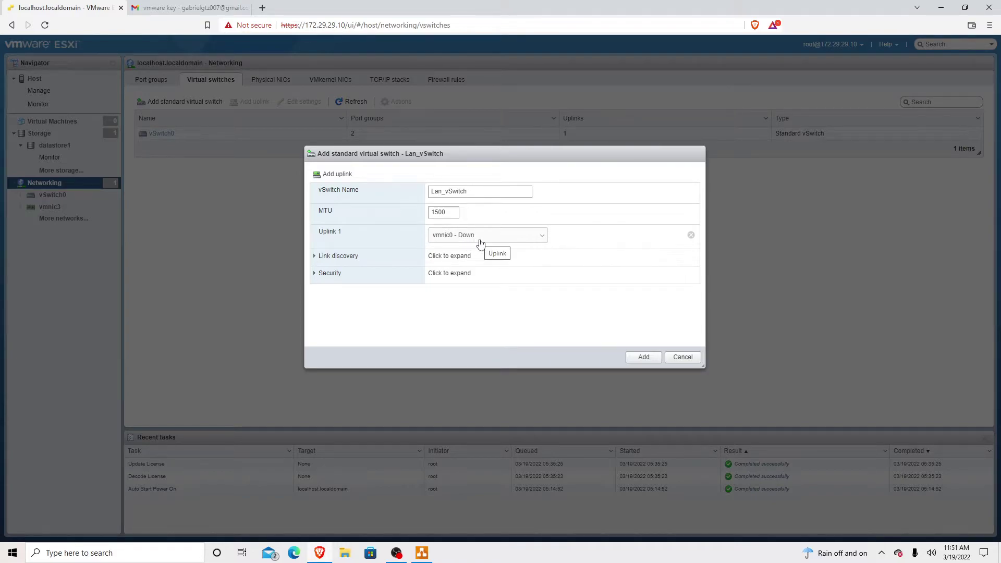
Assign vmnic1 as the uplink of Lan_vSwitch and add the switch with its default link discovery and security settings
left_click(423, 552)
left_click(540, 240)
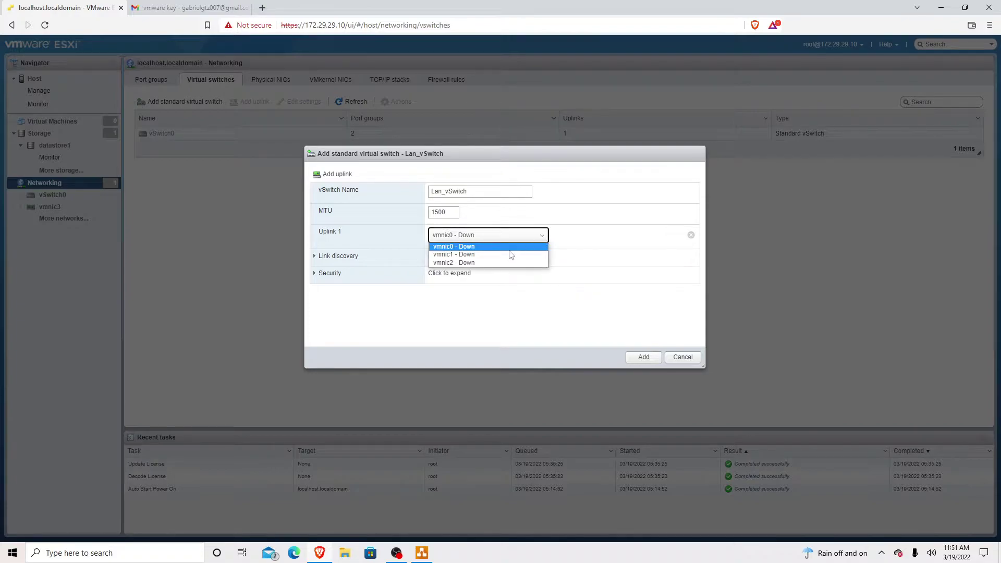
left_click(457, 256)
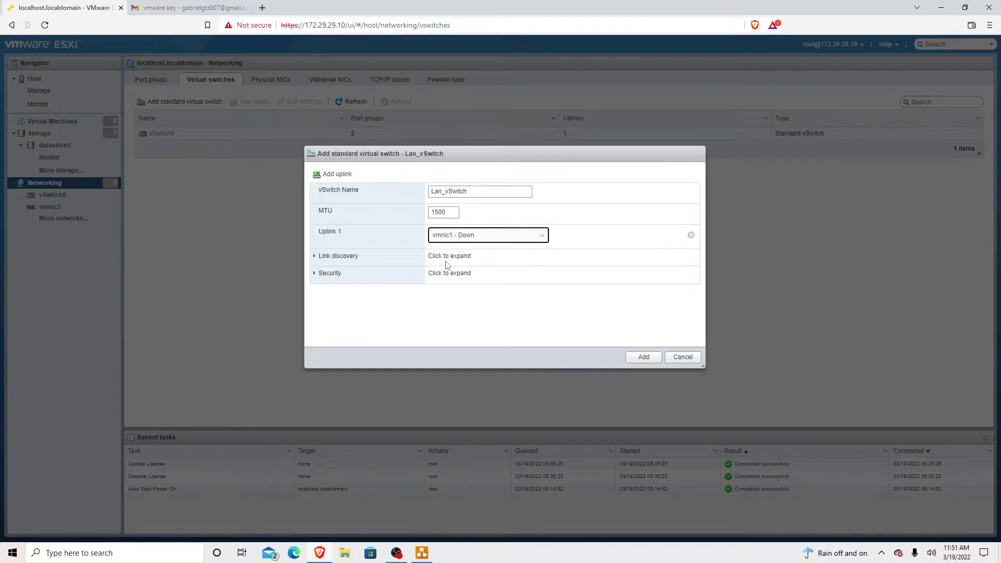
left_click(315, 259)
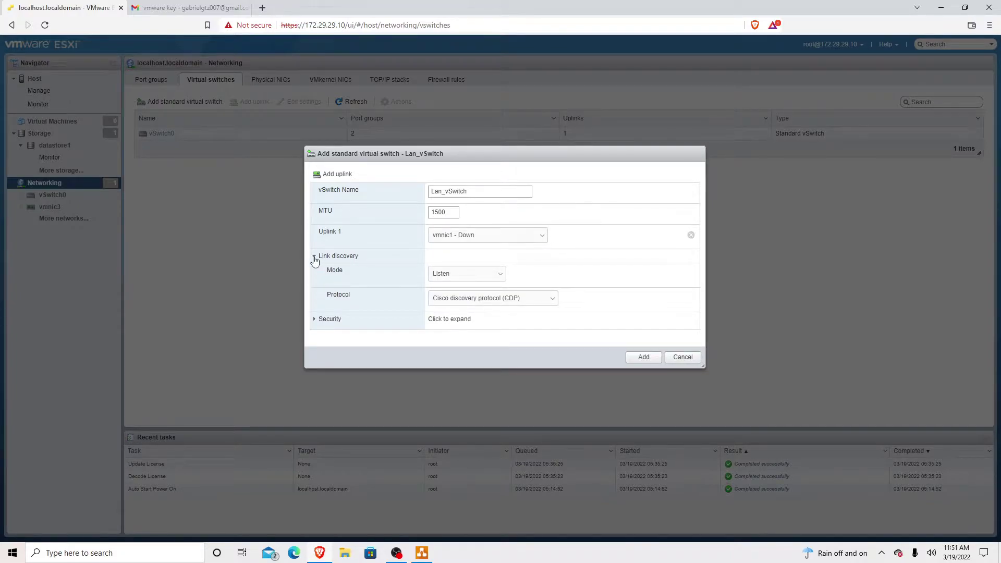
left_click(315, 258)
left_click(314, 271)
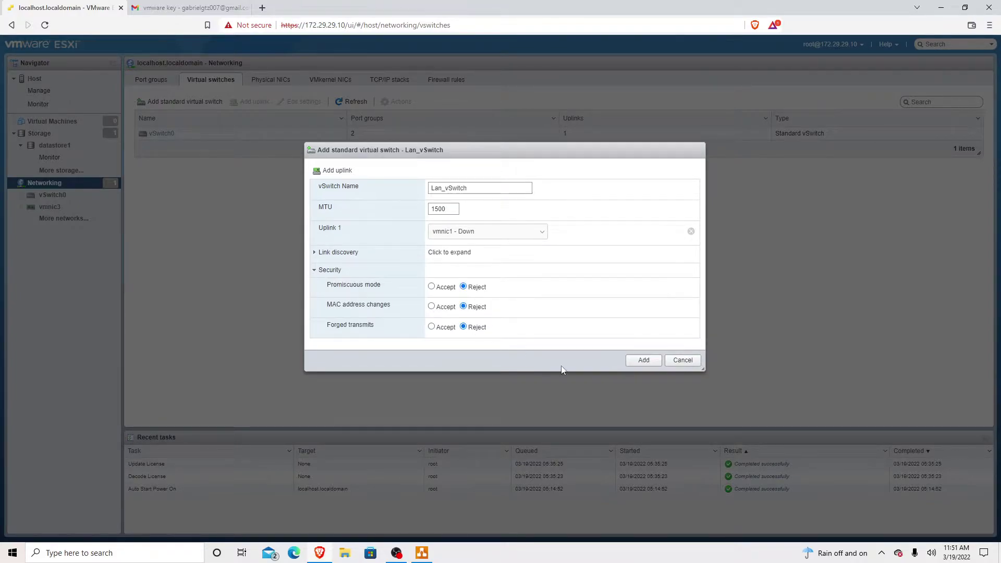
left_click(638, 361)
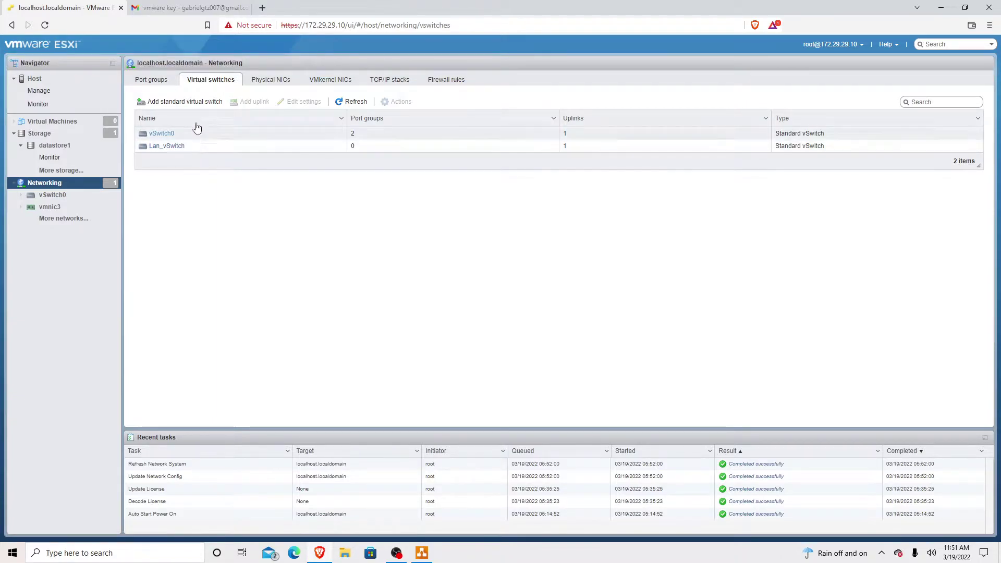
Start a new standard virtual switch and name it Lan2_vSwitch
key("alt+Tab")
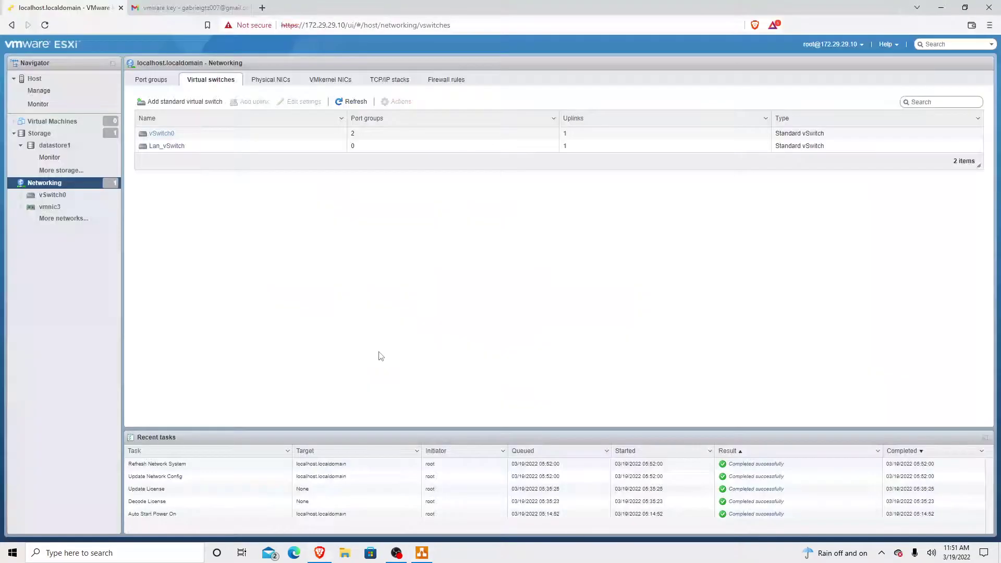
left_click(173, 101)
triple_click(499, 252)
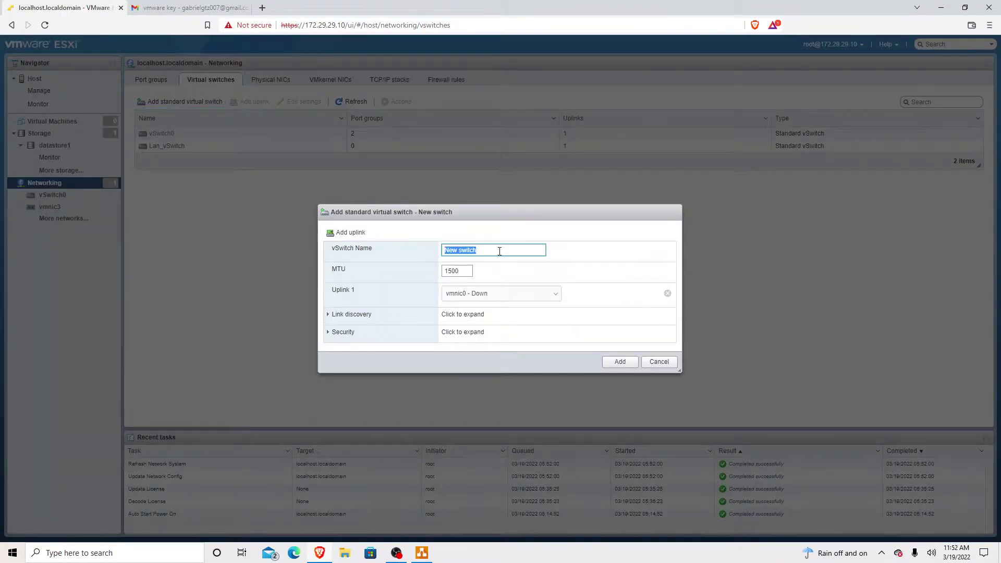
left_click(500, 251)
key("BackSpace")
key("BackSpace")
key("BackSpace")
key("BackSpace")
type("Lan2_v")
key("Delete")
type("S")
Assign vmnic2 as the uplink of Lan2_vSwitch and add the switch
left_click(557, 294)
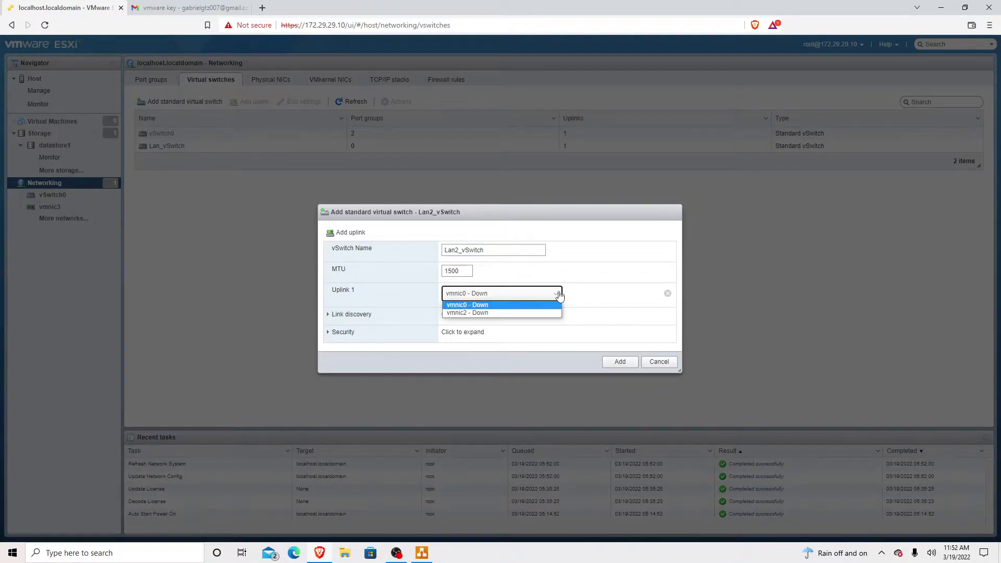
left_click(479, 314)
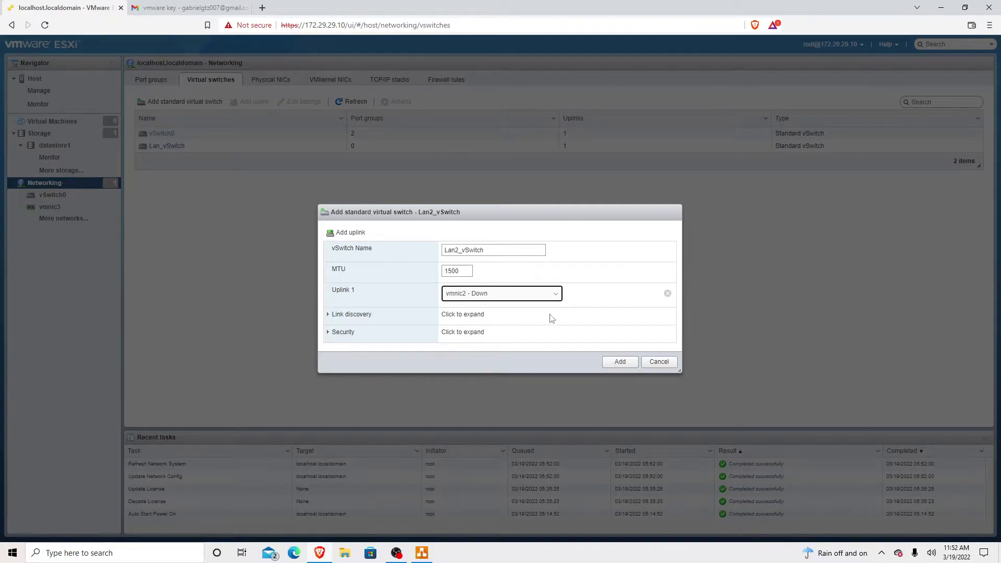
left_click(619, 363)
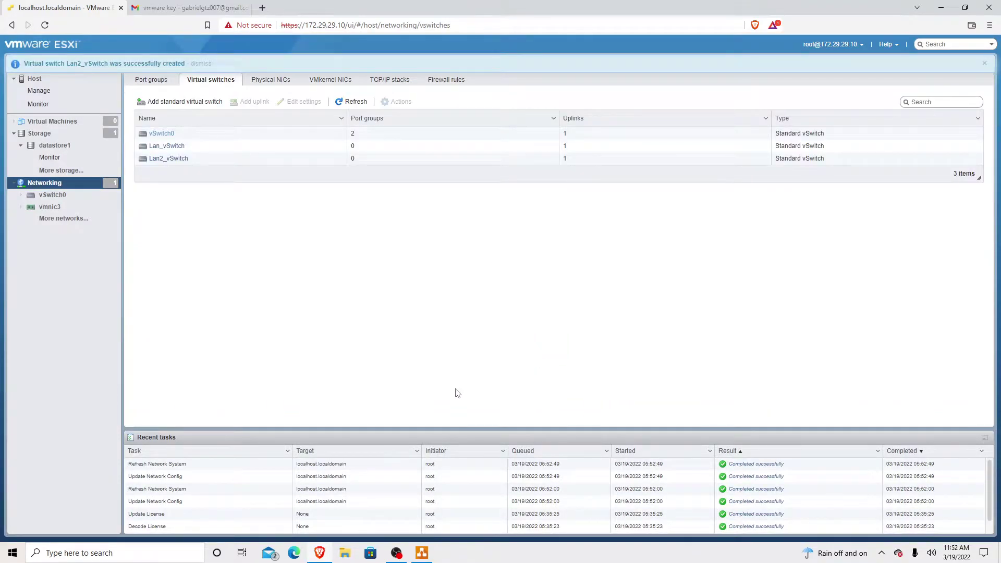
Check the DMZ switches in the draw.io diagram, and start a new standard virtual switch in ESXi named DMZ_Web_vSwitch
key("alt+Tab")
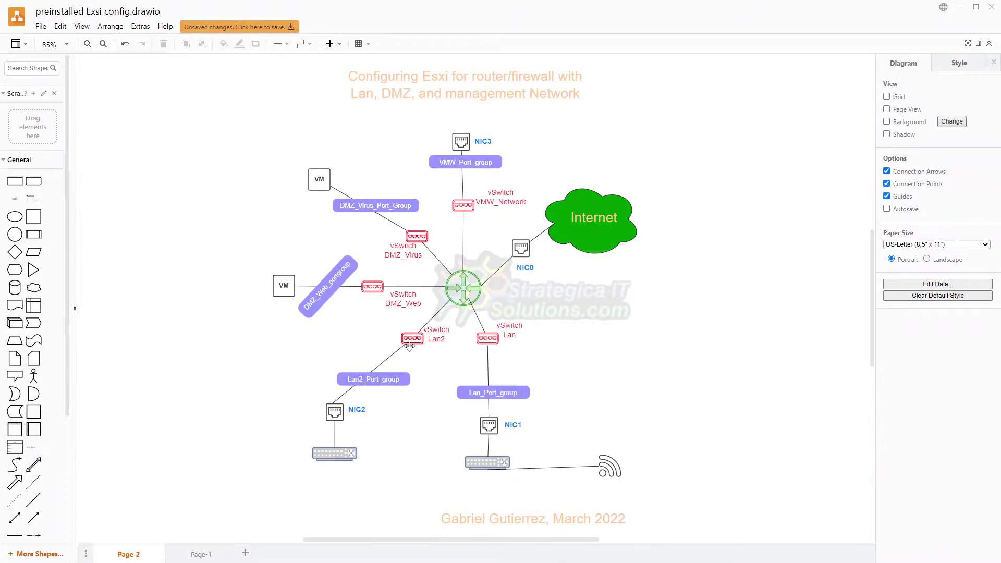
left_click(406, 292)
key("alt+Tab")
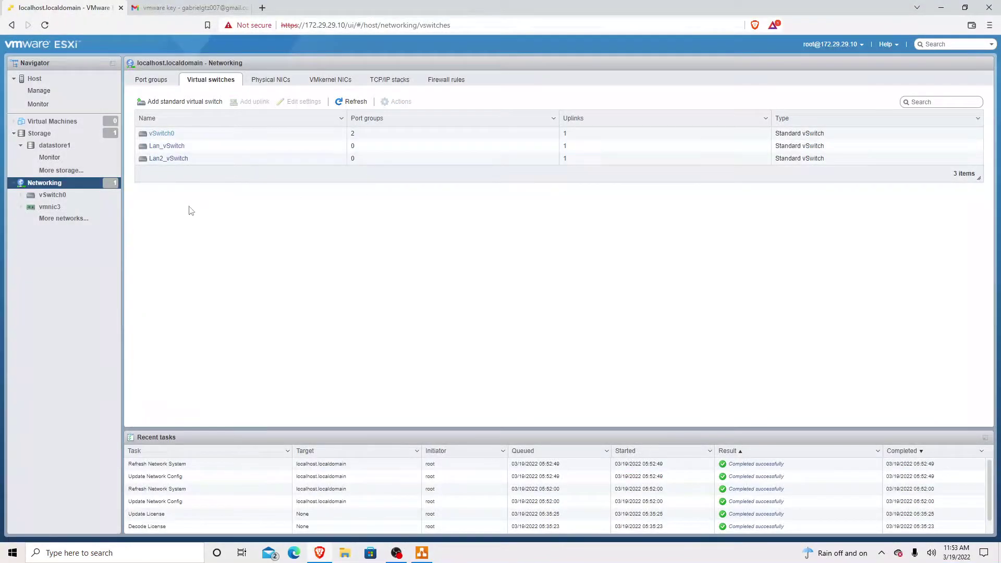
left_click(187, 102)
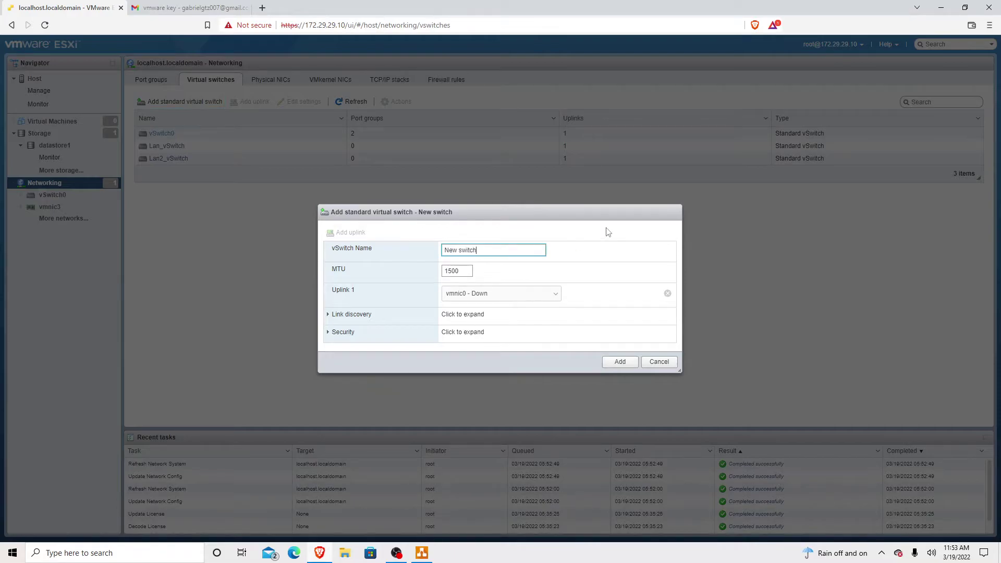
key("ctrl+Left")
key("BackSpace")
key("BackSpace")
key("BackSpace")
key("BackSpace")
type("DMZ_Web_v")
key("Delete")
type("S")
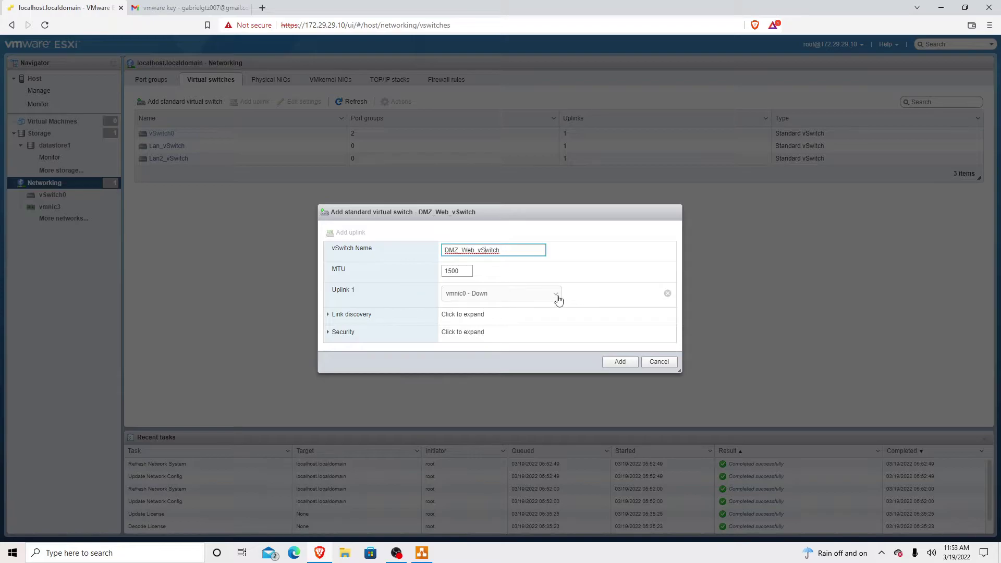
Remove the vmnic0 uplink from DMZ_Web_vSwitch, add the switch and dismiss the notification
left_click(557, 298)
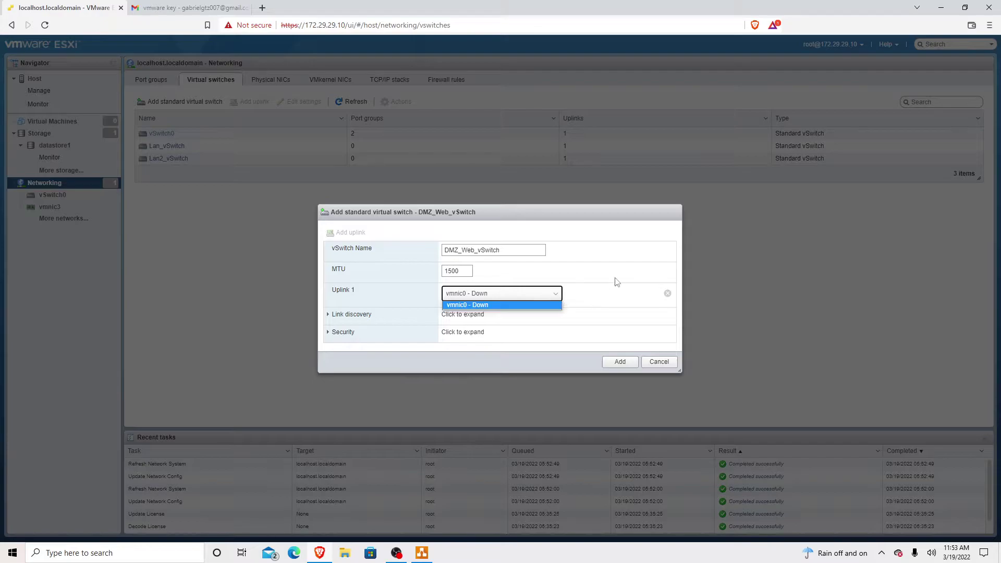
left_click(650, 212)
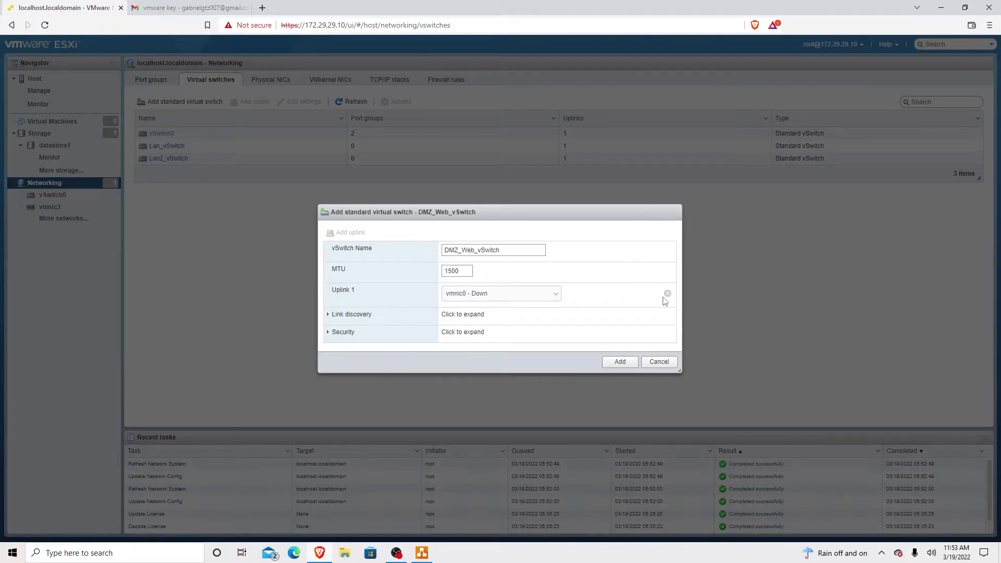
left_click(668, 295)
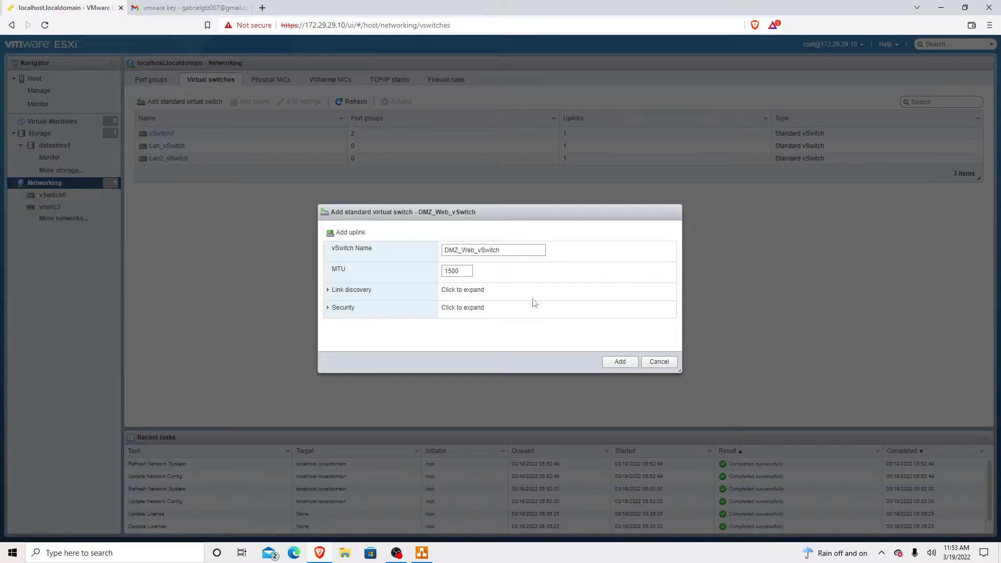
left_click(620, 362)
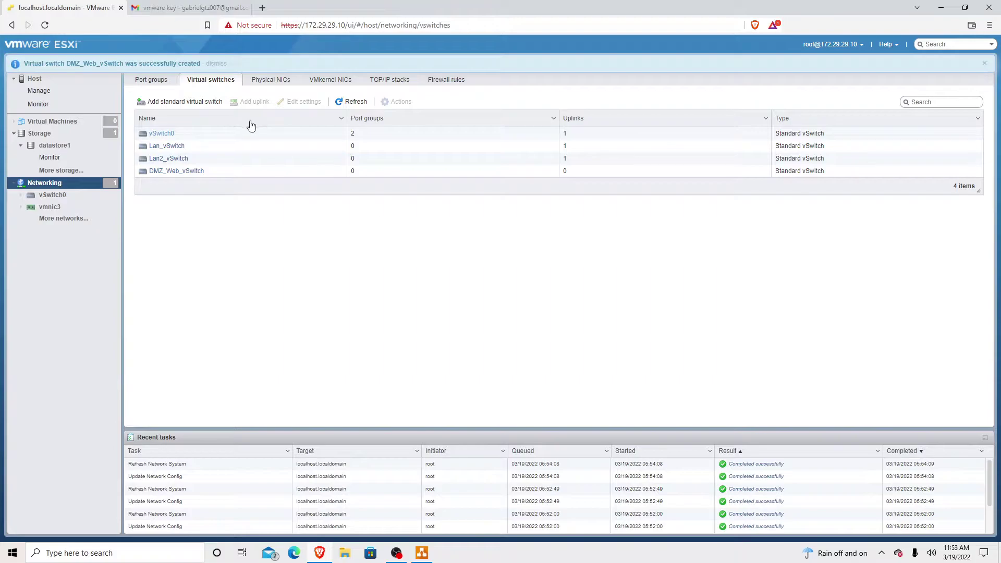
left_click(985, 64)
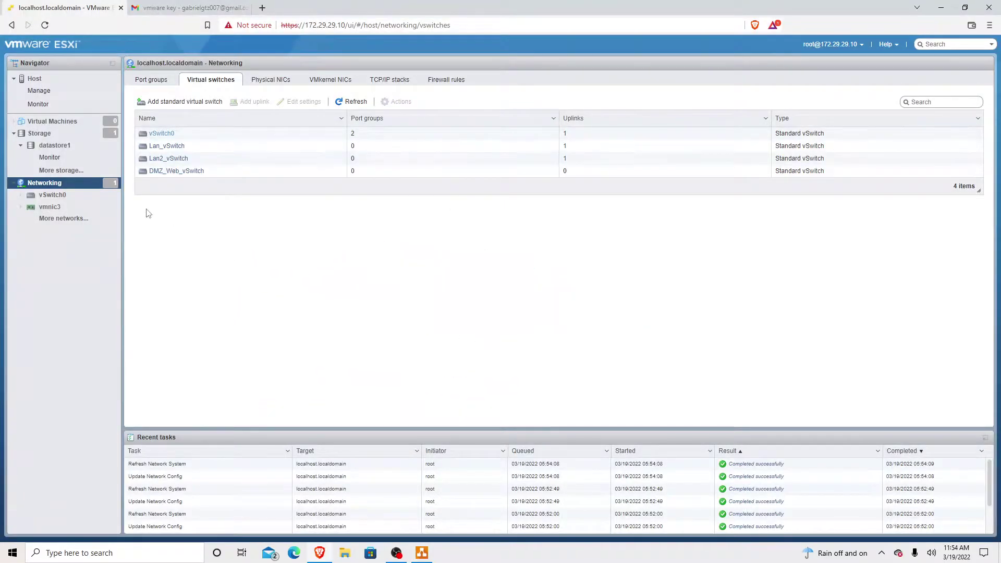
Add another standard virtual switch named DMZ_Virus_vSwitch without any uplink
left_click(194, 102)
triple_click(457, 251)
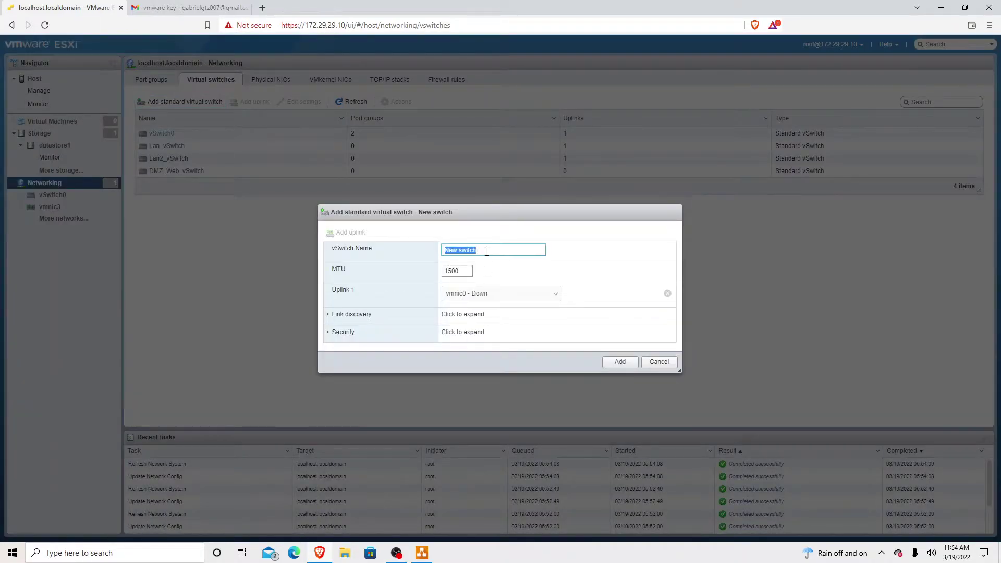
left_click(460, 251)
left_click_drag(461, 251, 431, 255)
key("Delete")
key("Delete")
type("DMZ_Virus_vS")
key("Delete")
left_click(667, 293)
left_click(622, 363)
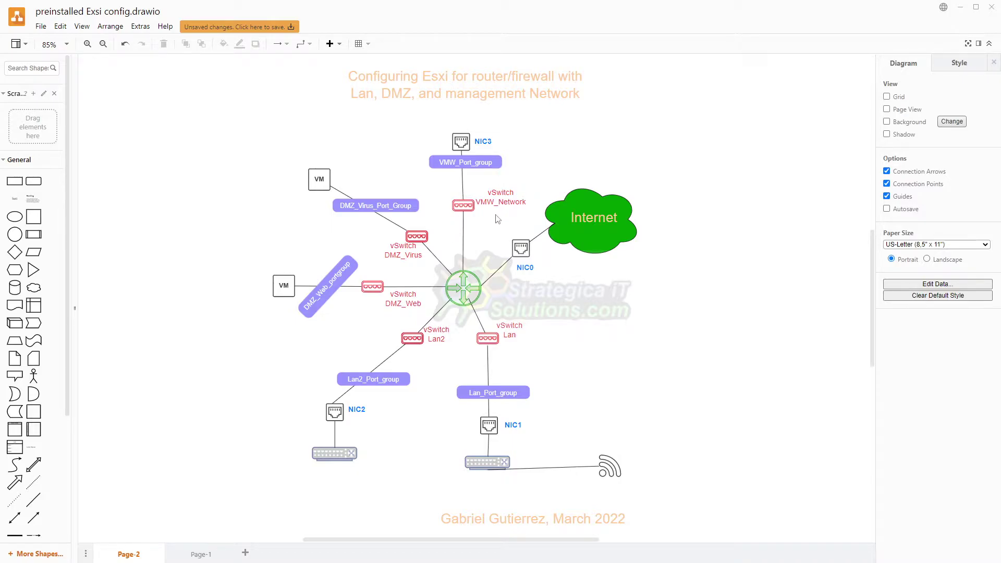
Inspect the topology of vSwitch0 and compare the virtual switch list with the network diagram
key("alt+Tab")
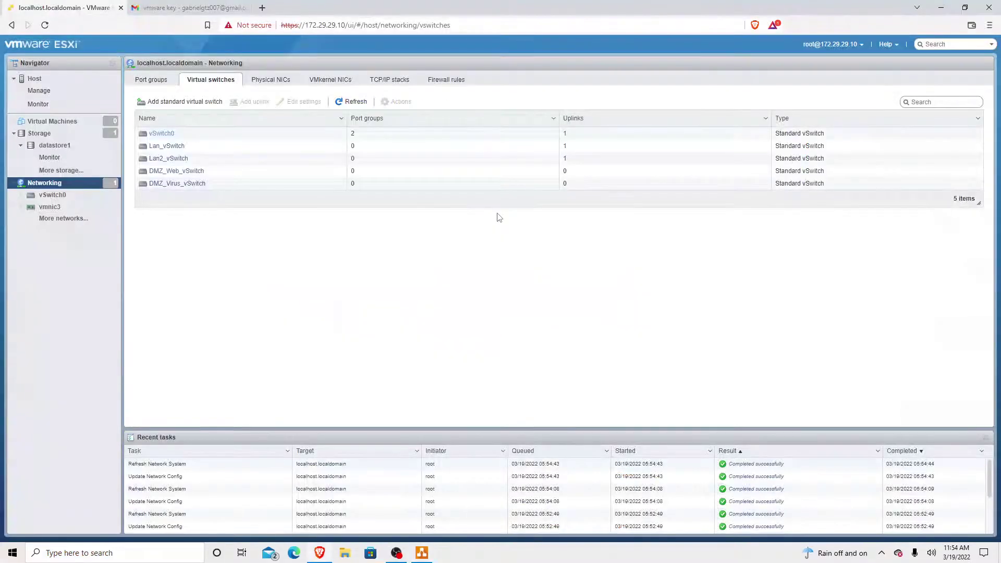
left_click(161, 135)
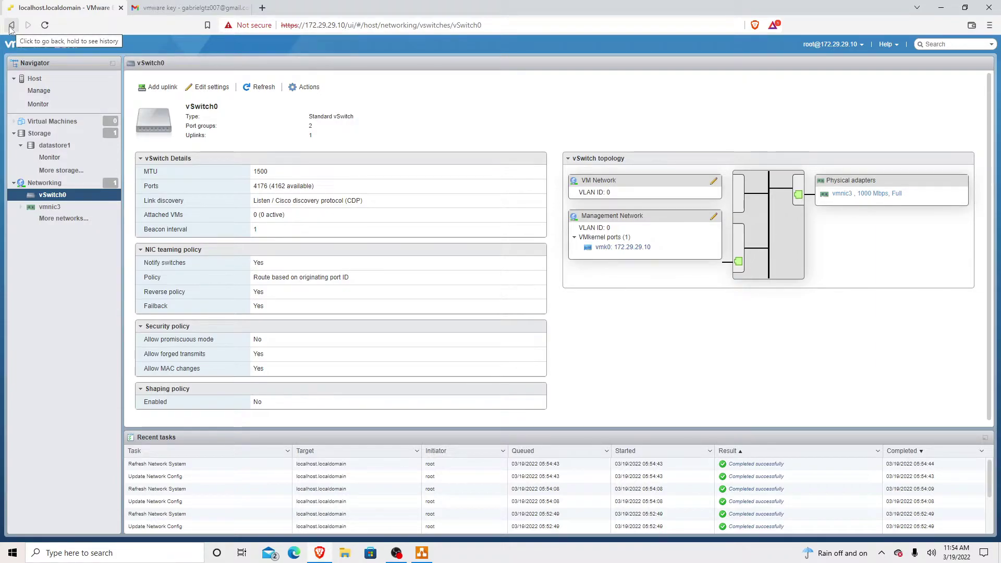
left_click(74, 186)
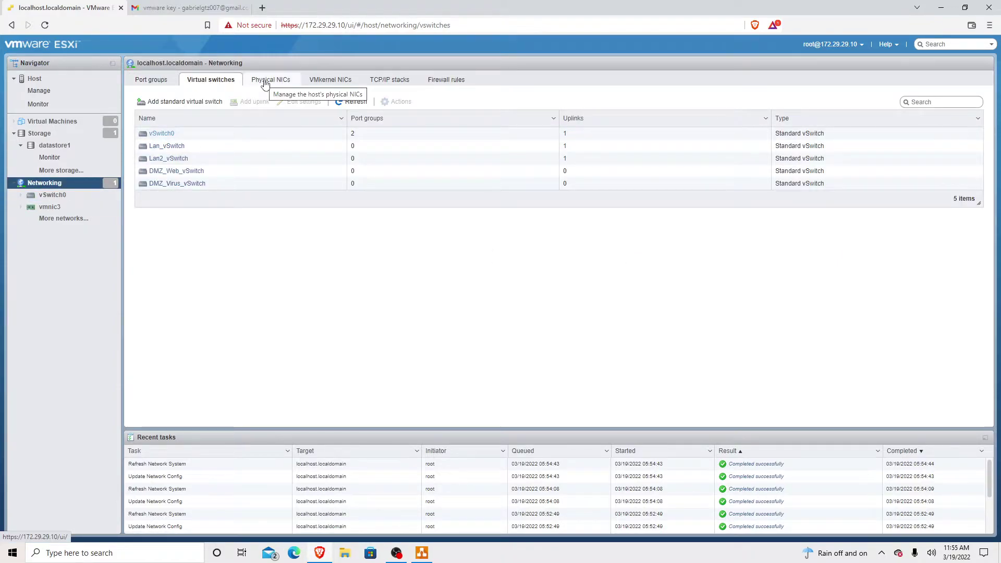
left_click(419, 557)
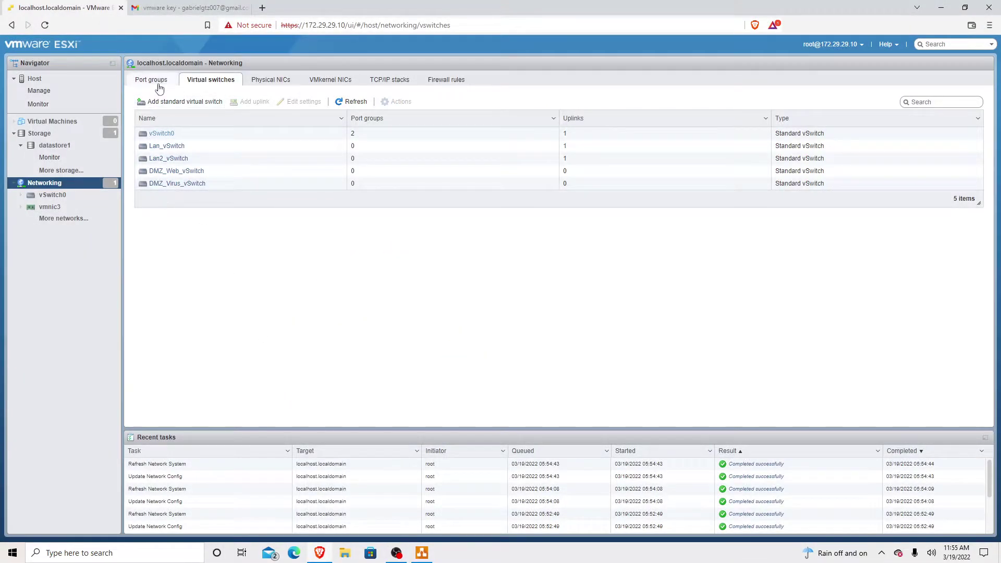
Start a new standard virtual switch and name it WAN_vSwitch
left_click(187, 102)
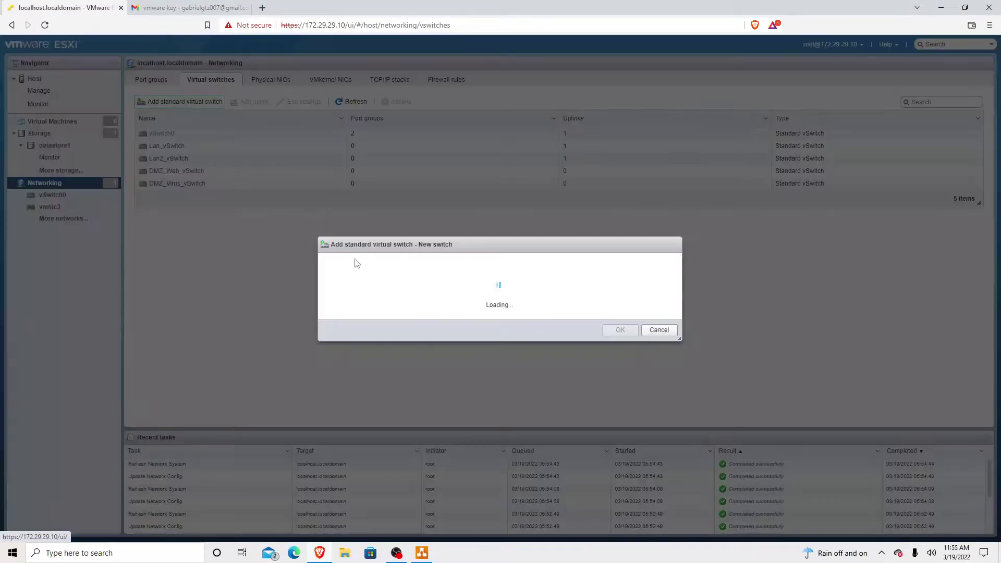
left_click(451, 249)
left_click(490, 250)
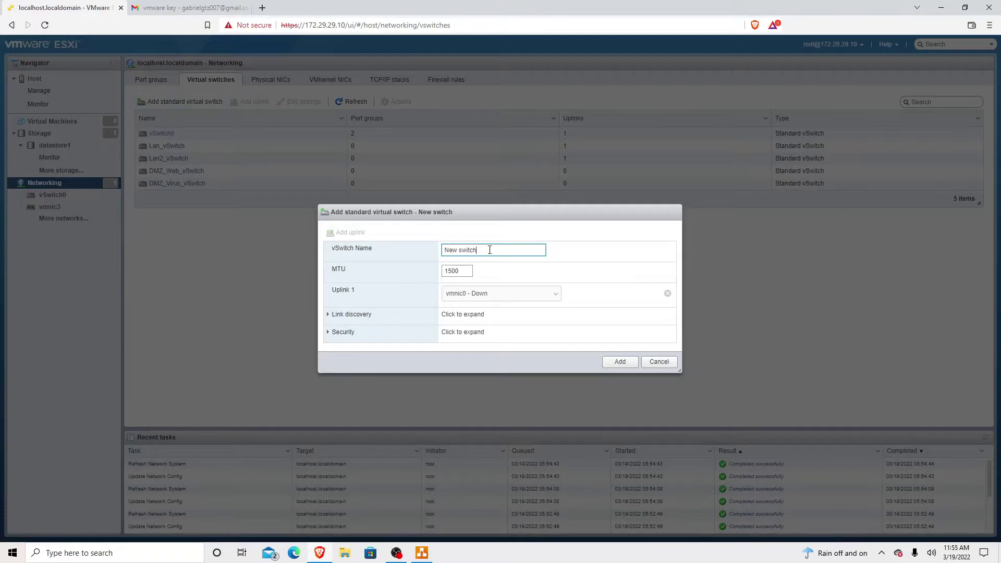
left_click_drag(490, 249, 426, 253)
type("WAN_vSwitch")
Check the WAN port on both diagram pages and add WAN_vSwitch with vmnic0 as its uplink
left_click(555, 299)
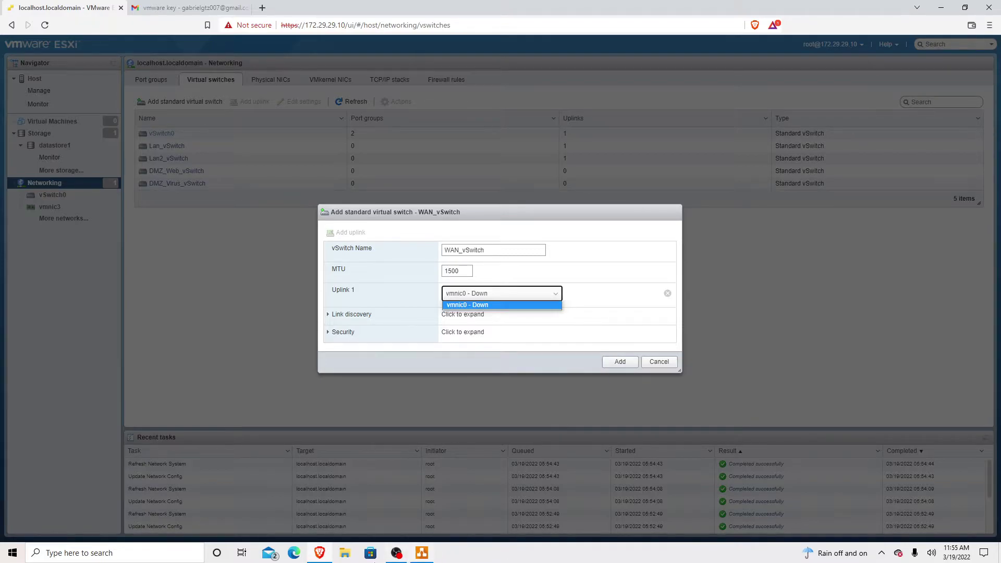
left_click(423, 554)
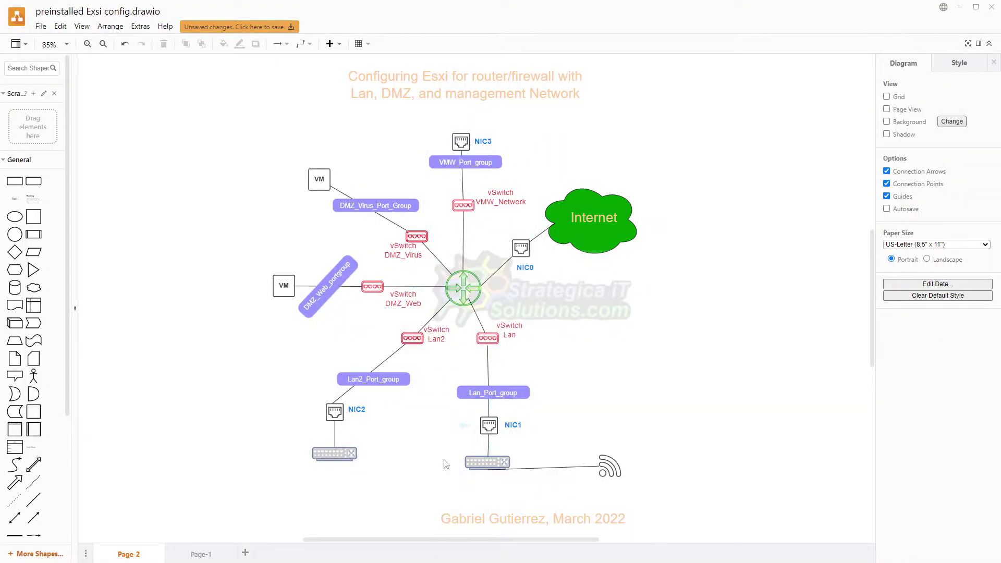
left_click(185, 556)
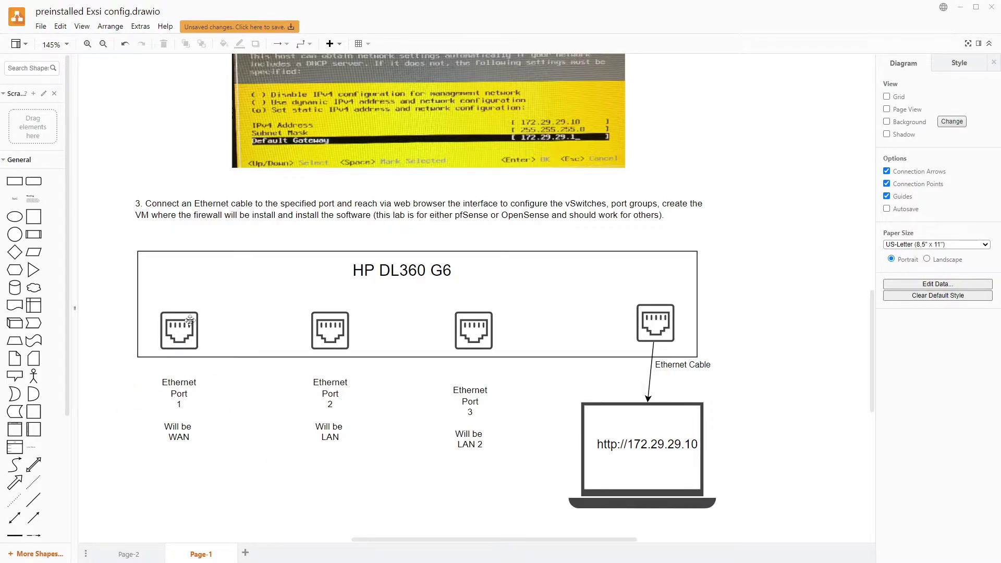
left_click(275, 341)
left_click(716, 462)
key("alt+Tab")
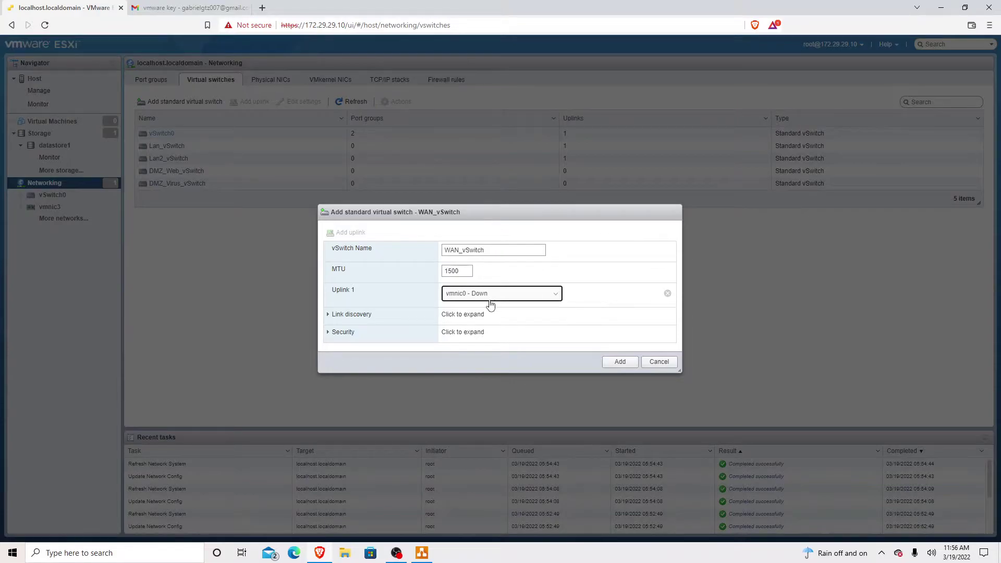
left_click(612, 363)
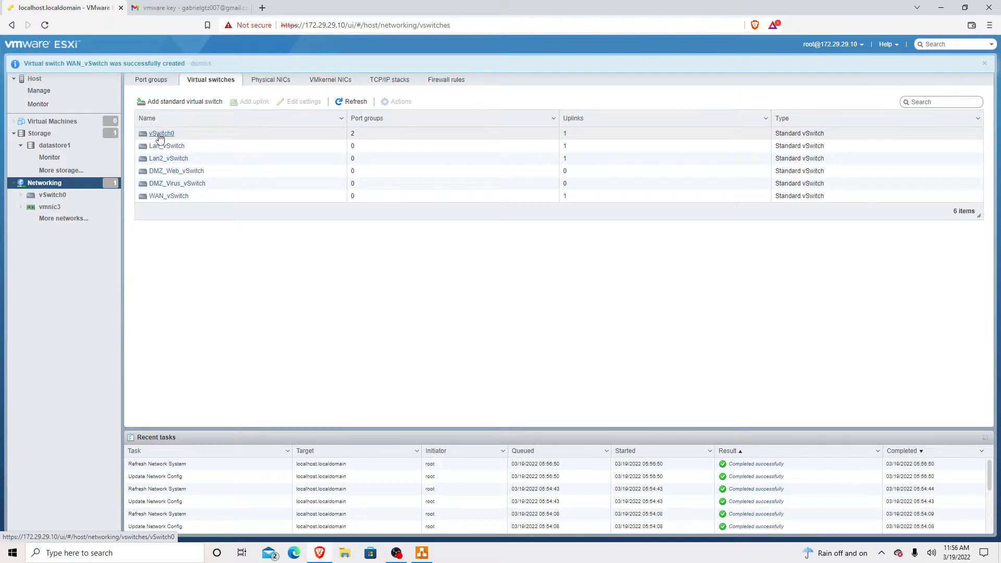
Review the port groups on Page-2 of the diagram, and start a new ESXi port group named LAN_Port_Group
left_click(422, 553)
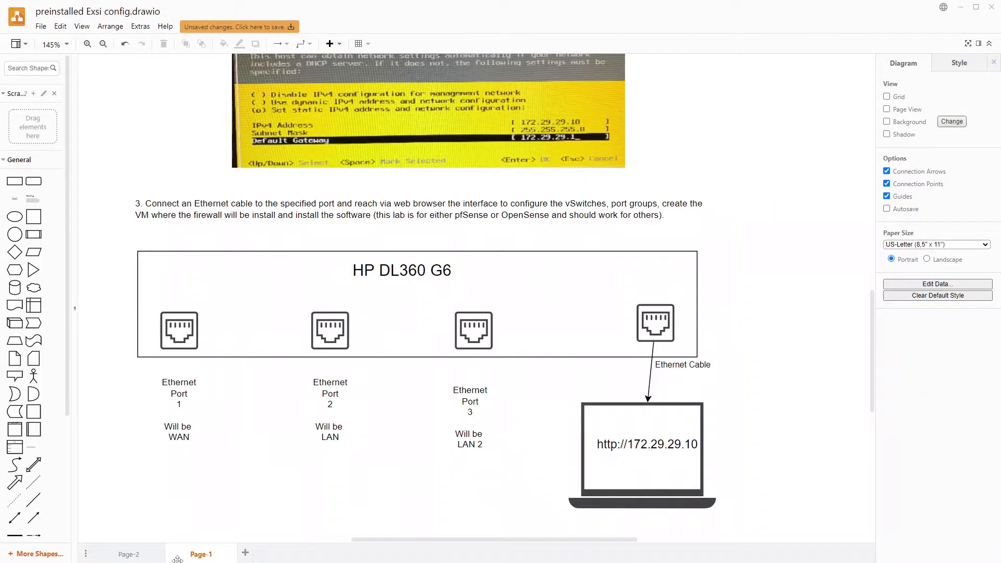
left_click(128, 554)
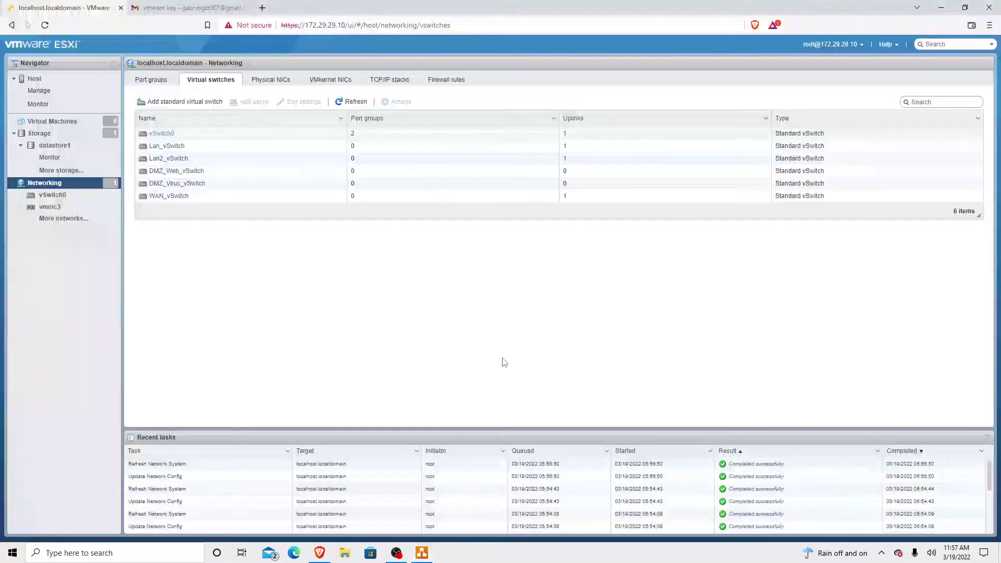
left_click(156, 85)
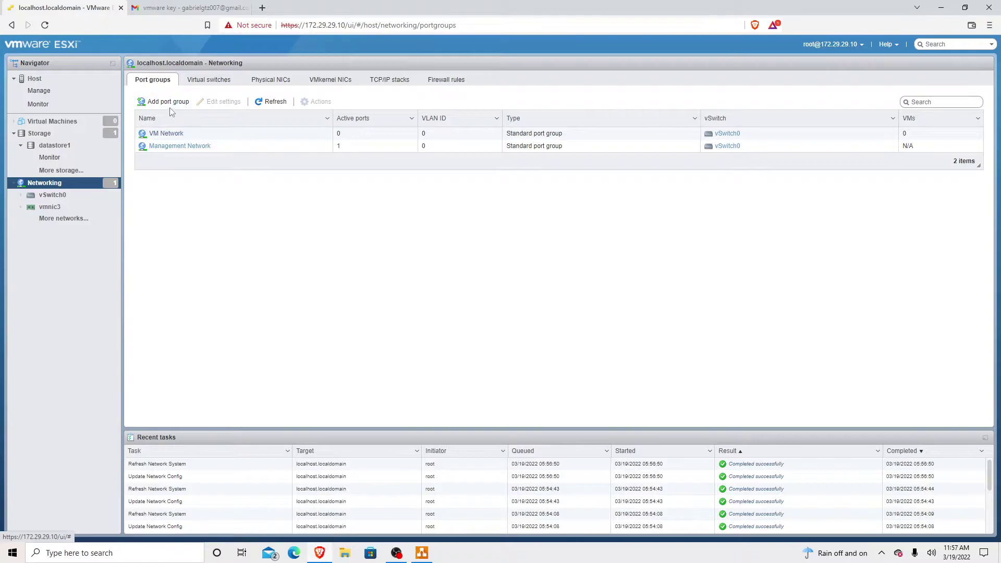
left_click(168, 102)
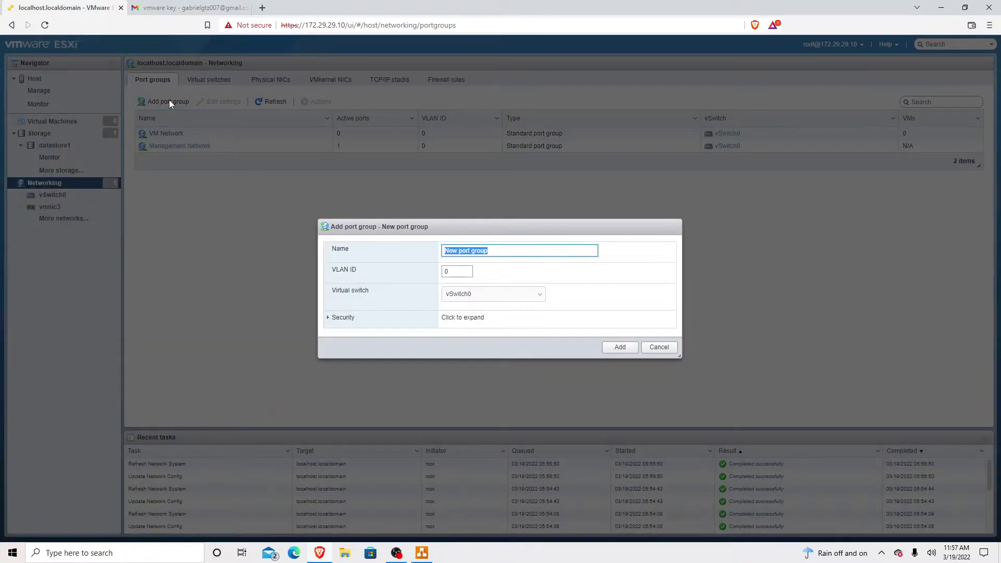
left_click(515, 251)
left_click_drag(496, 251, 407, 254)
type("LAN")
type("_Port_Group")
Assign the new LAN port group to the Lan_vSwitch virtual switch
left_click(540, 299)
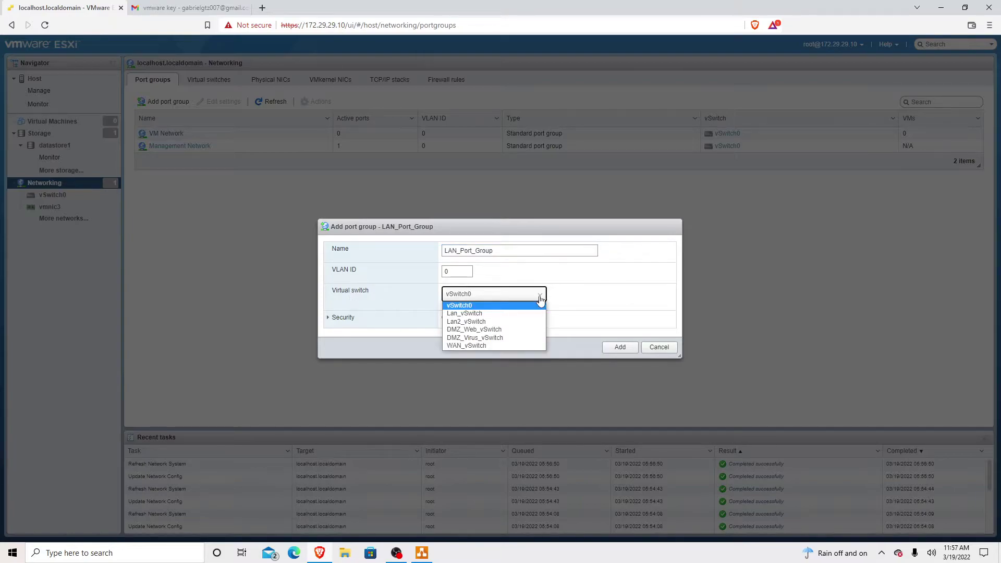
left_click(470, 314)
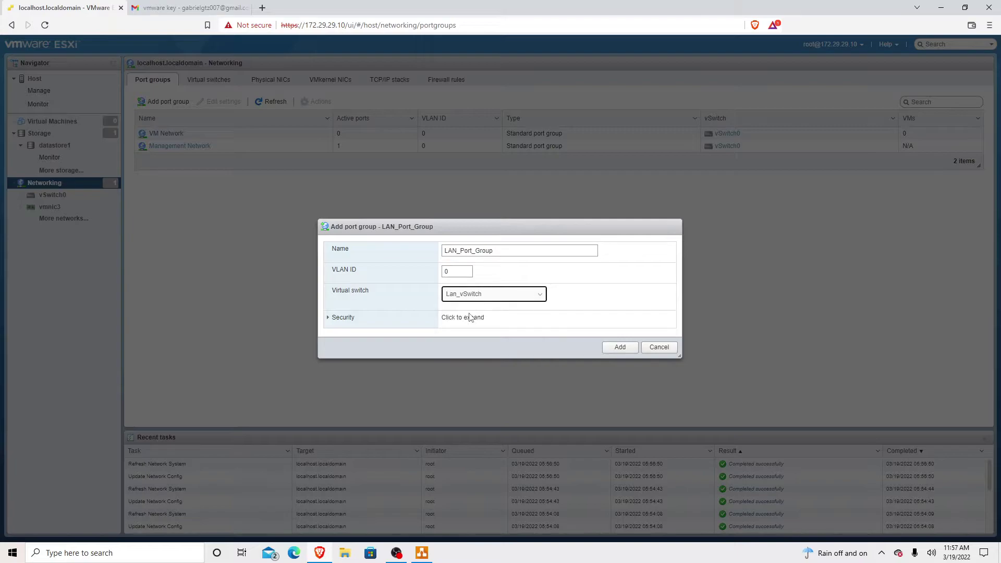
left_click(540, 300)
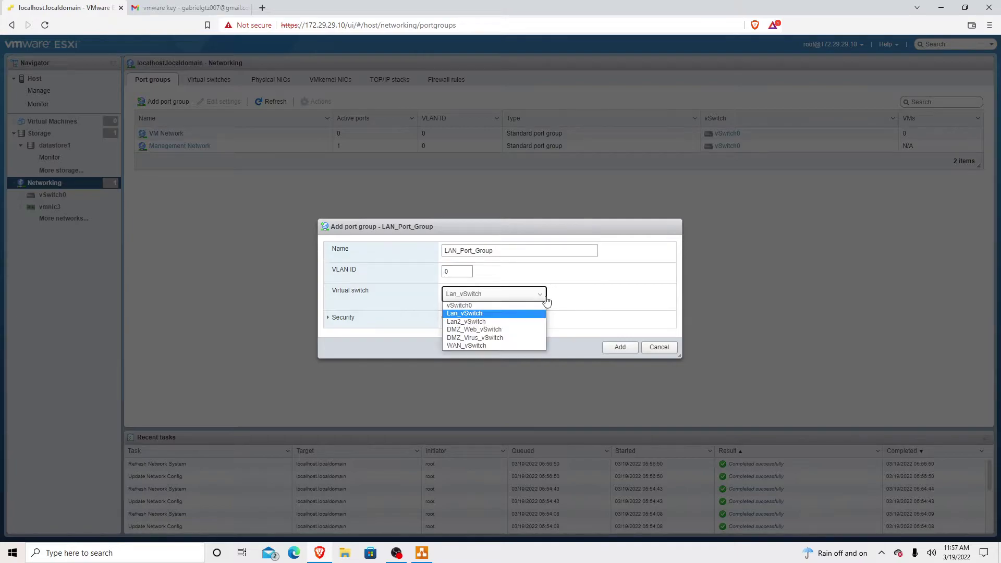
left_click(470, 314)
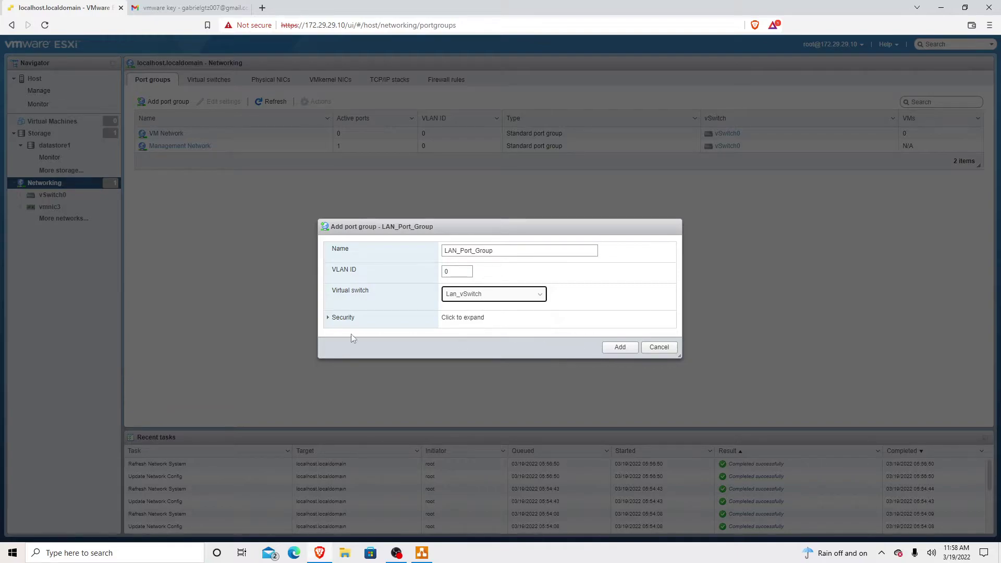
Expand the security settings of LAN_Port_Group and add the port group with them inherited from the vSwitch
left_click(328, 317)
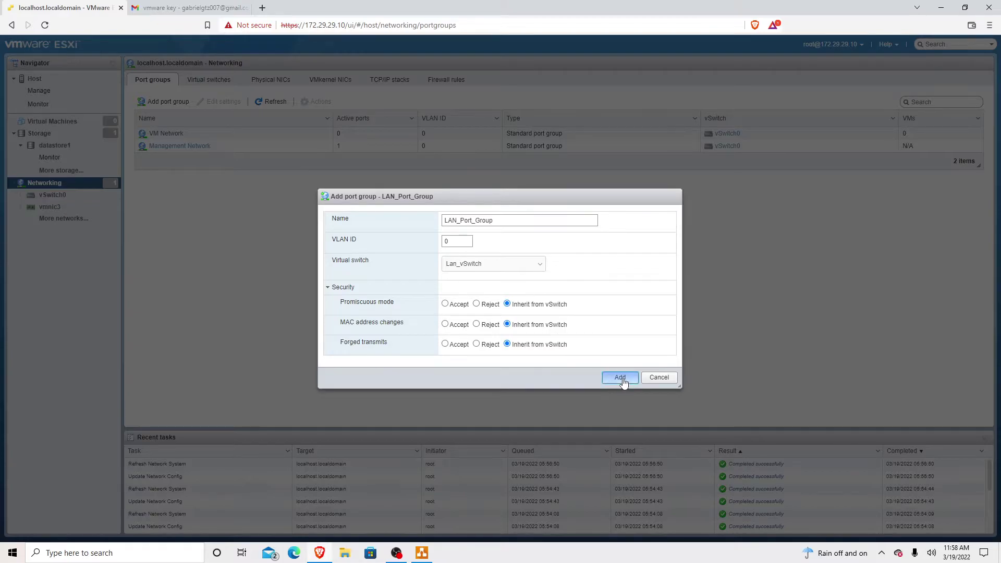
left_click(620, 378)
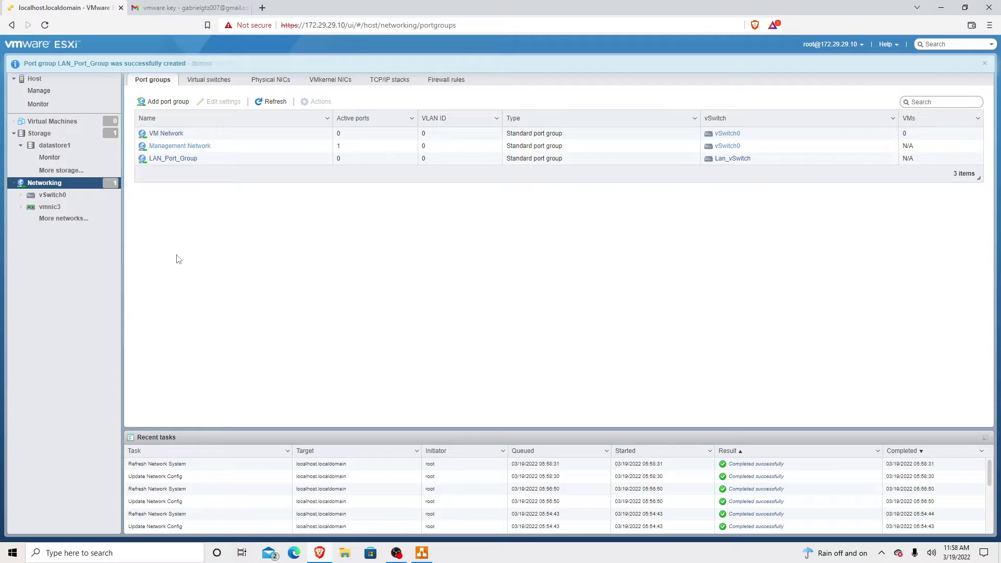
Start a new port group and name it LAN2_Port_Group
left_click(163, 106)
left_click(517, 250)
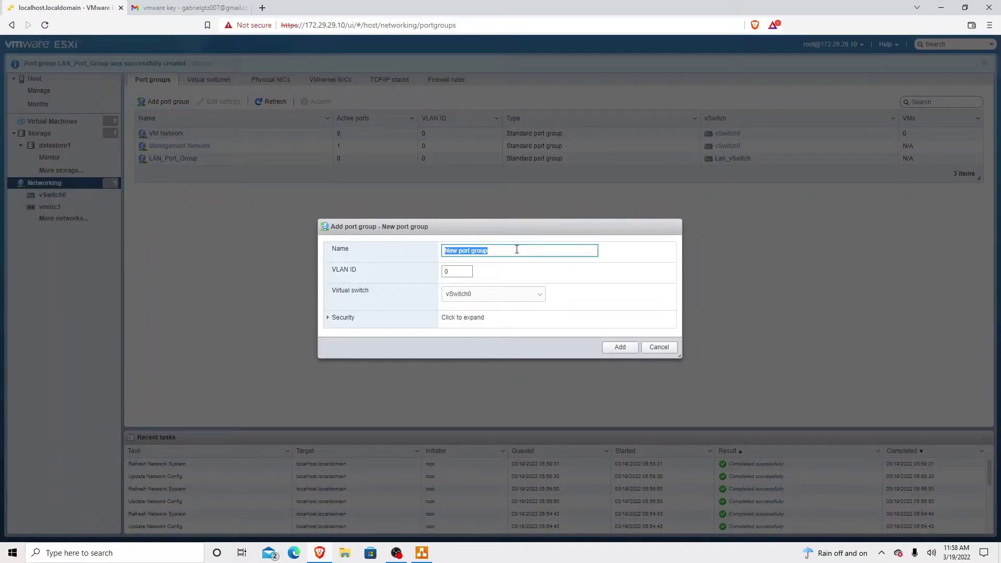
left_click(457, 251)
key("BackSpace")
key("BackSpace")
key("BackSpace")
type("L")
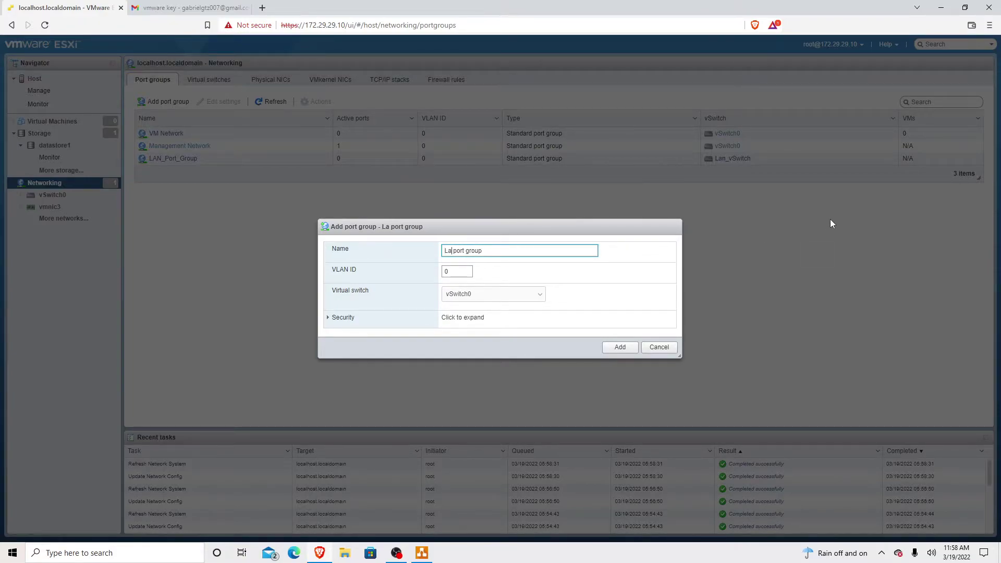
type("AN2_")
key("Delete")
key("Delete")
type("P")
key("BackSpace")
key("BackSpace")
type("_G")
Assign the LAN2 port group to the Lan2_vSwitch virtual switch and add it
left_click(535, 297)
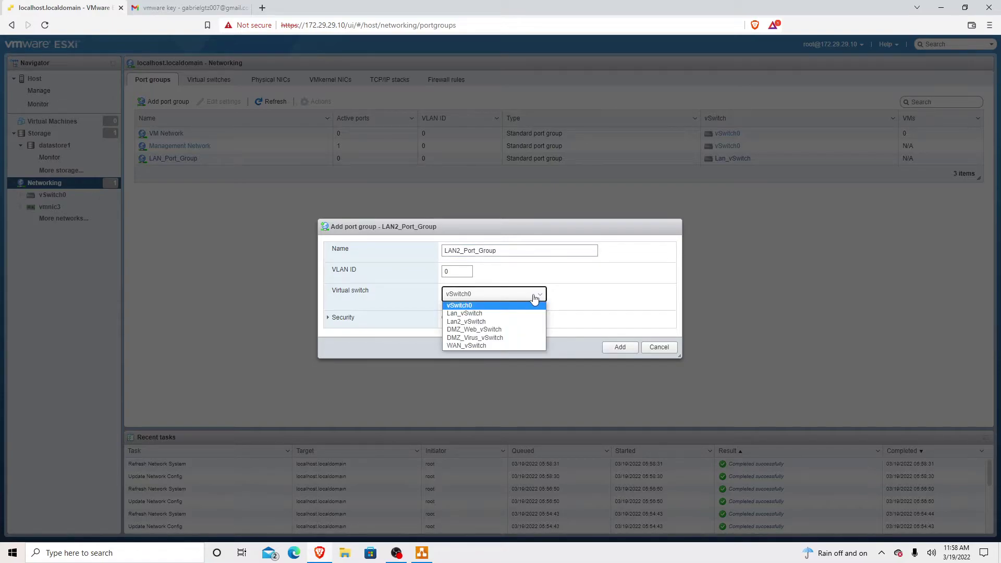
left_click(469, 323)
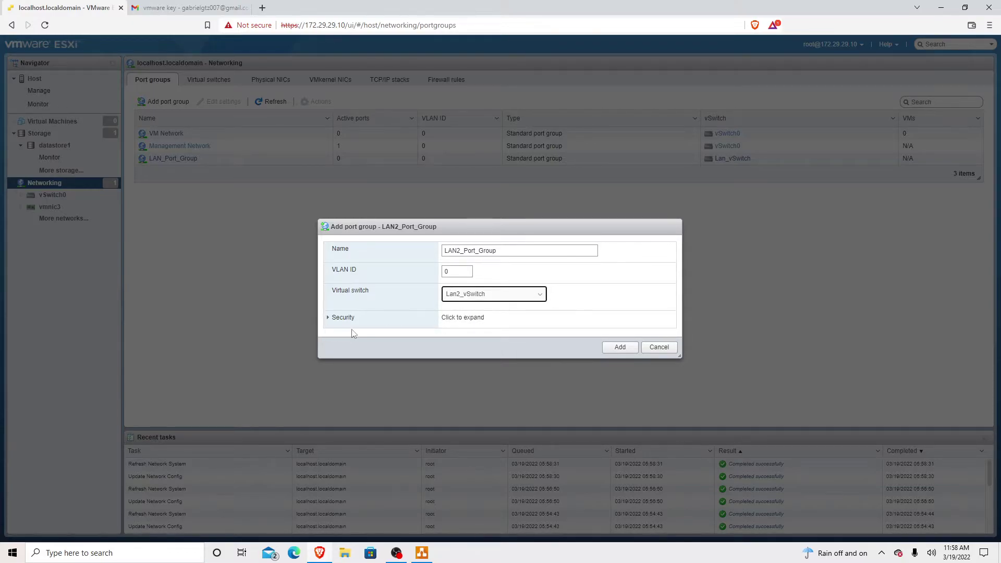
left_click(620, 348)
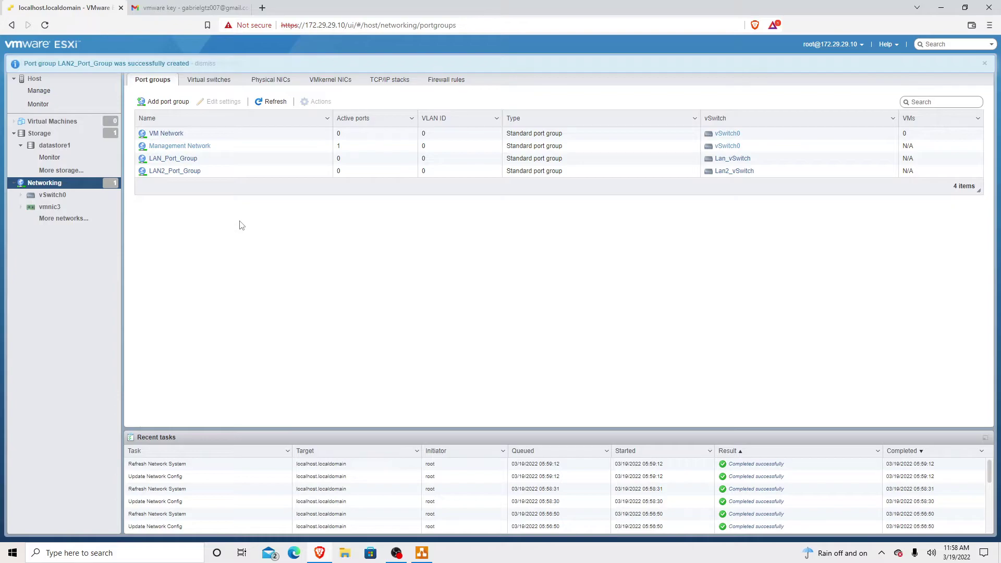
Check the DMZ web port group in the network diagram, and start a new ESXi port group named DMZ_port_group
key("alt+Tab")
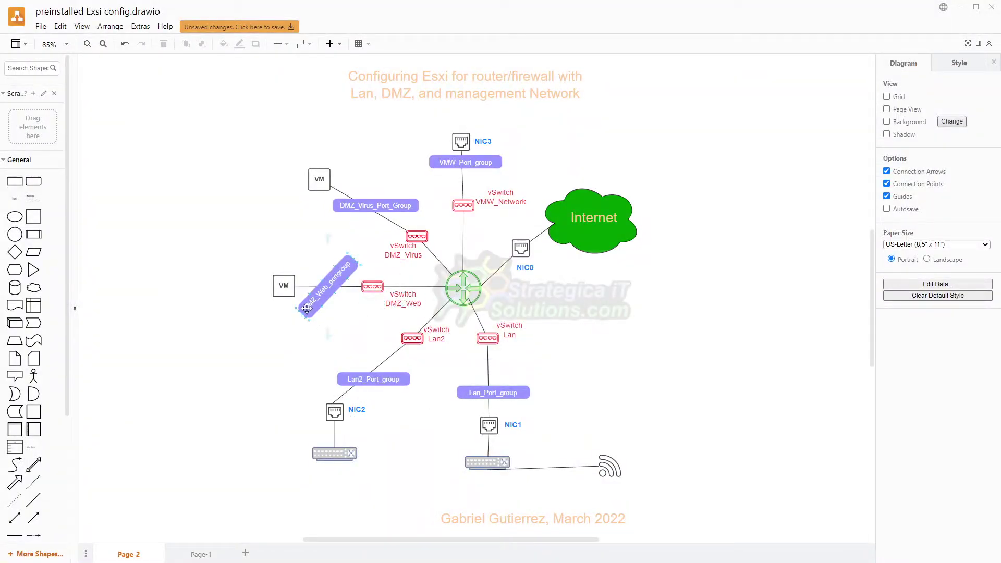
key("alt+Tab")
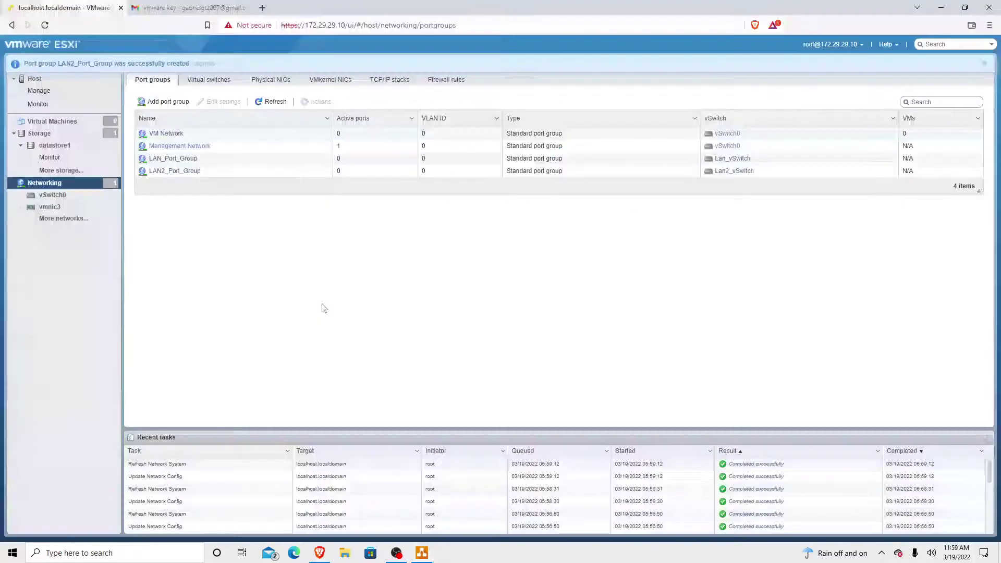
left_click(165, 101)
left_click(500, 253)
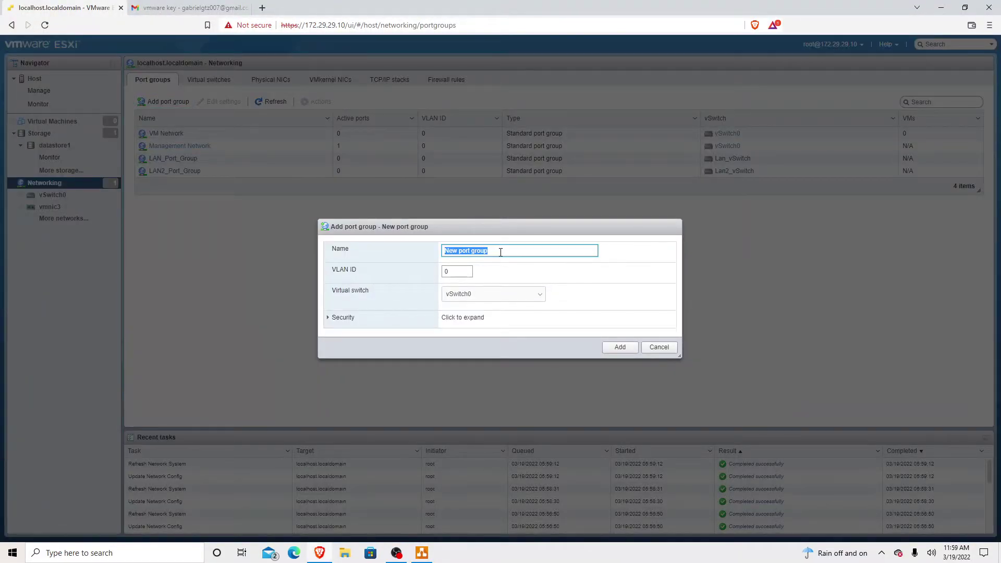
left_click(459, 252)
key("BackSpace")
key("BackSpace")
key("BackSpace")
type("DMZ")
key("Delete")
type("_")
key("BackSpace")
type("_")
Assign DMZ_port_group to DMZ_Web_vSwitch, expand its security settings and add it
left_click(539, 296)
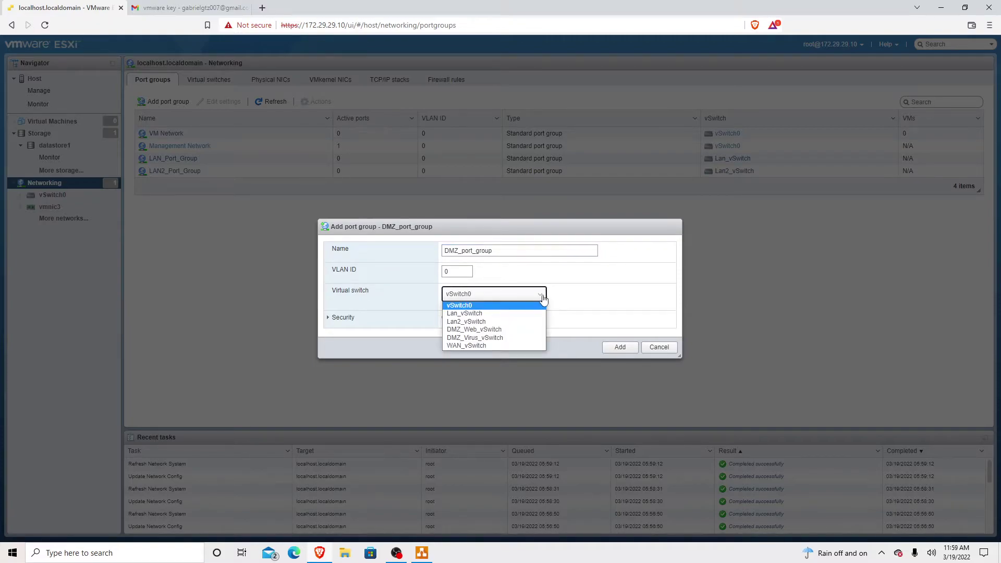
left_click(495, 334)
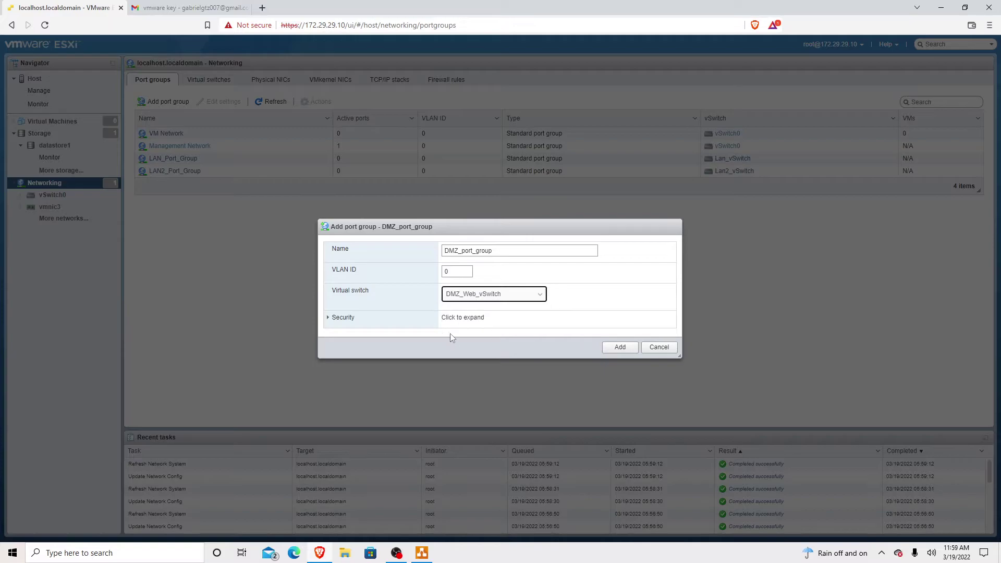
left_click(336, 318)
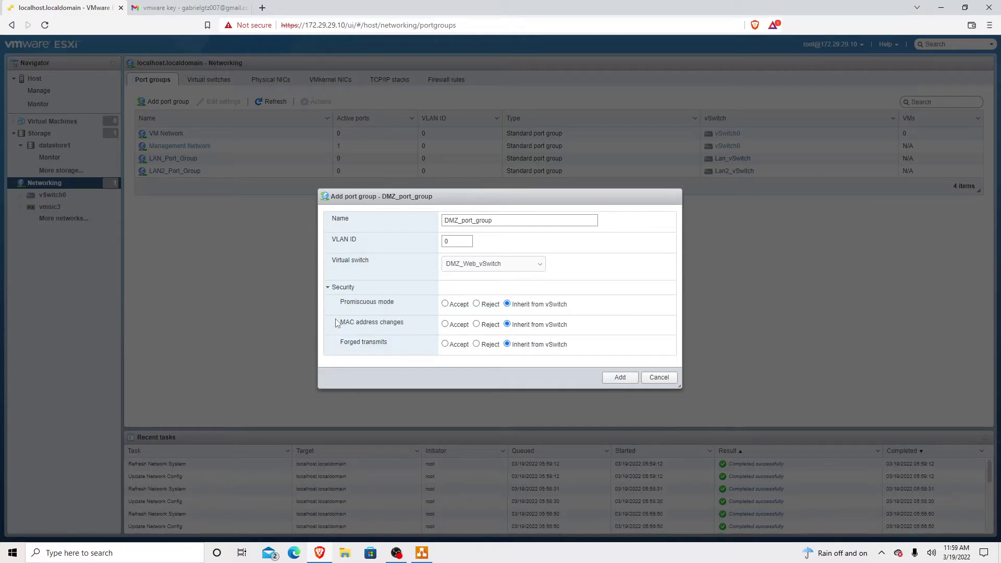
left_click(620, 379)
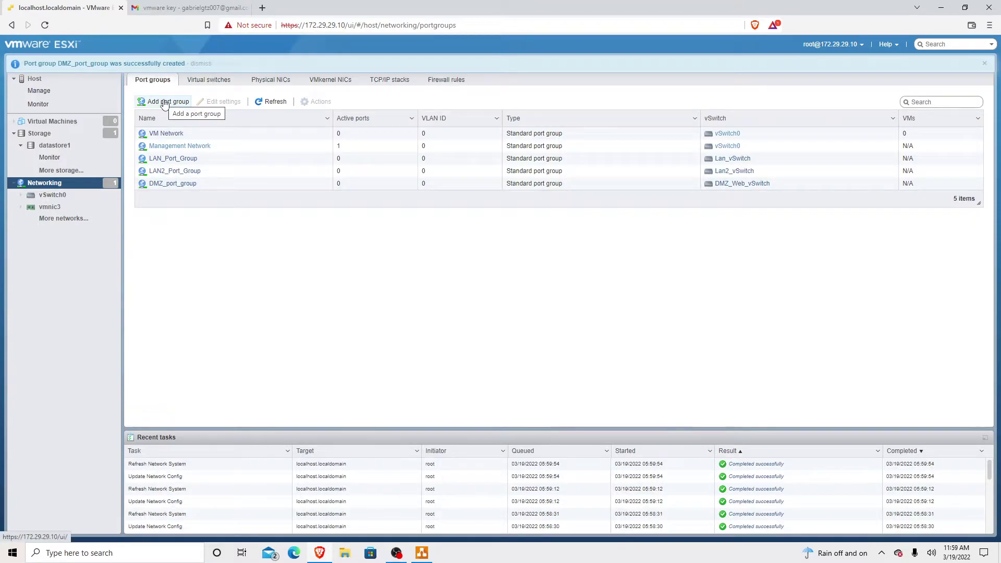
Rename the existing DMZ_port_group as DMZ_web_port_group and save the change
left_click(163, 103)
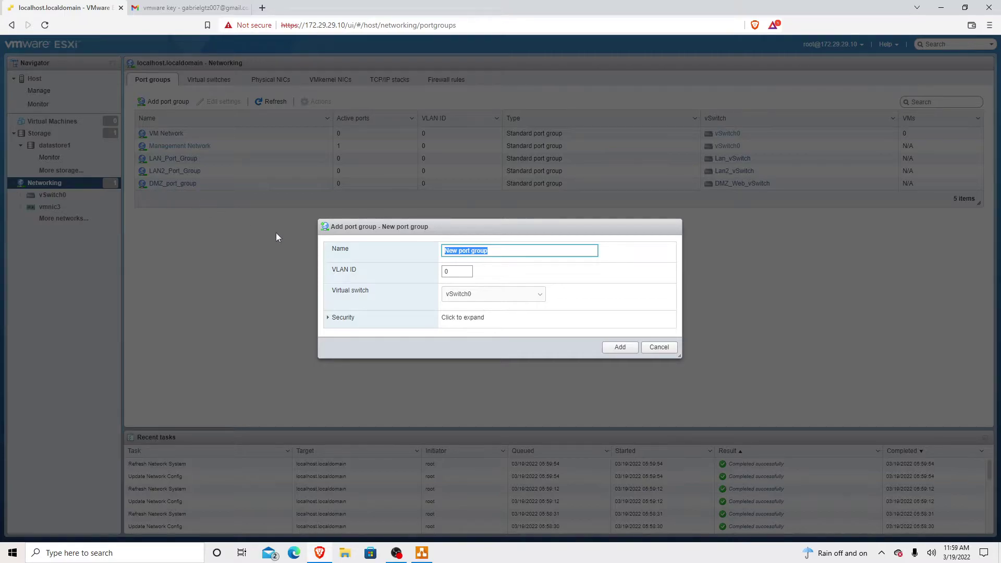
left_click(661, 347)
left_click(182, 184)
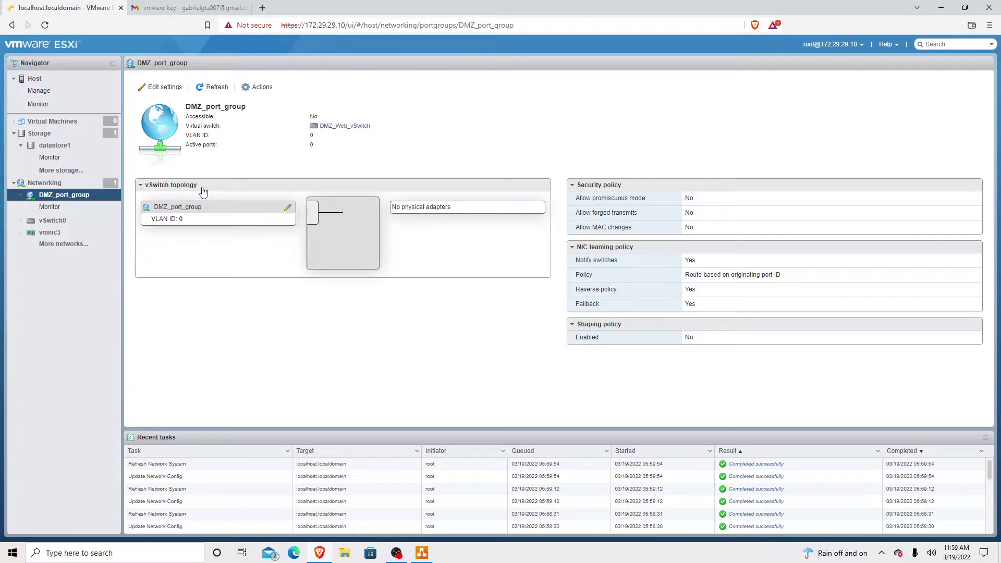
left_click(260, 89)
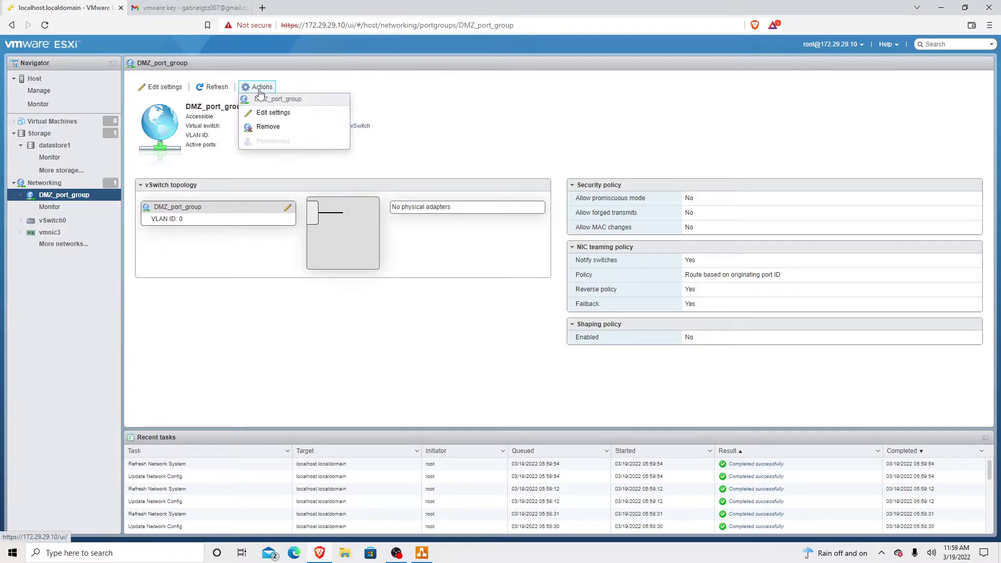
left_click(269, 112)
left_click(472, 234)
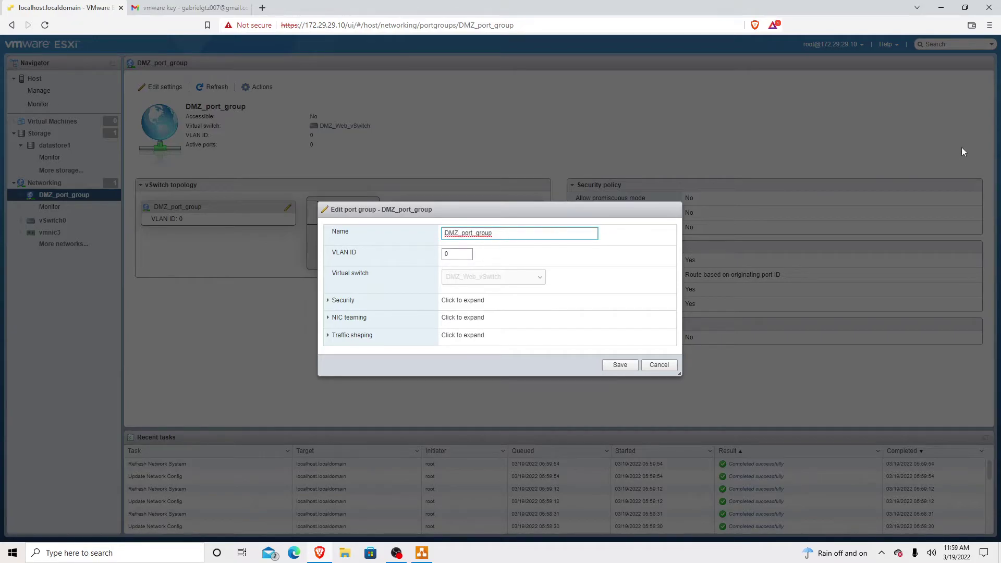
type("_web")
left_click(621, 366)
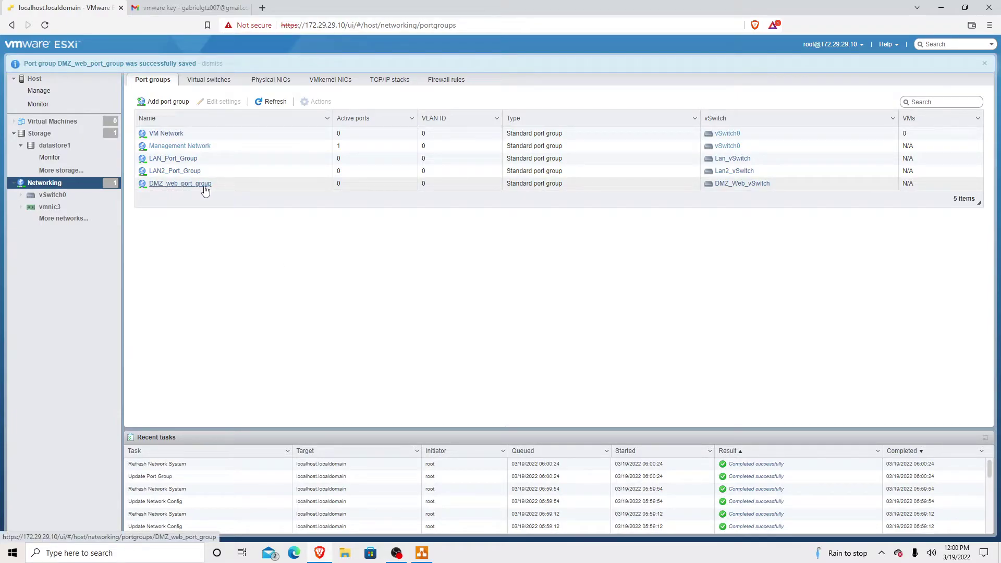
Start a new port group and name it DMZ_Virus_port_group
left_click(175, 102)
triple_click(536, 252)
left_click(537, 253)
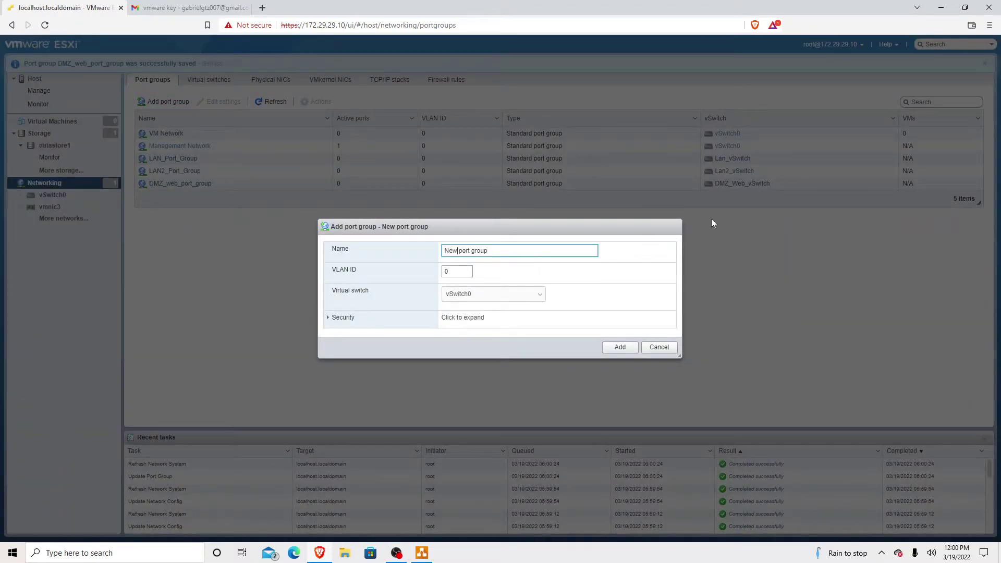
key("BackSpace")
key("BackSpace")
key("BackSpace")
key("BackSpace")
type("DMZ")
type("_Virus")
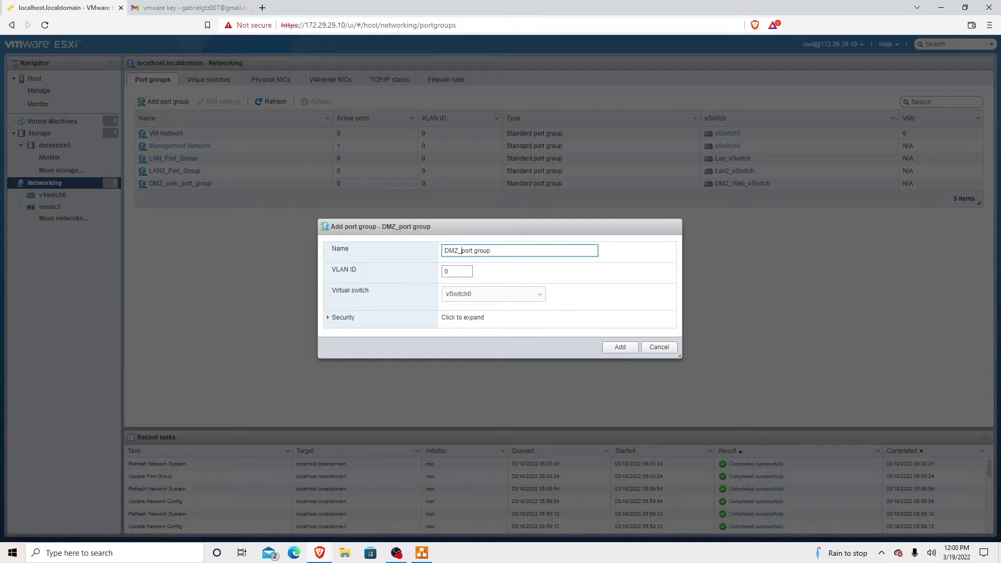
type("_")
key("BackSpace")
type("_Virus")
Assign the DMZ virus port group to DMZ_Virus_vSwitch and add it
left_click(539, 297)
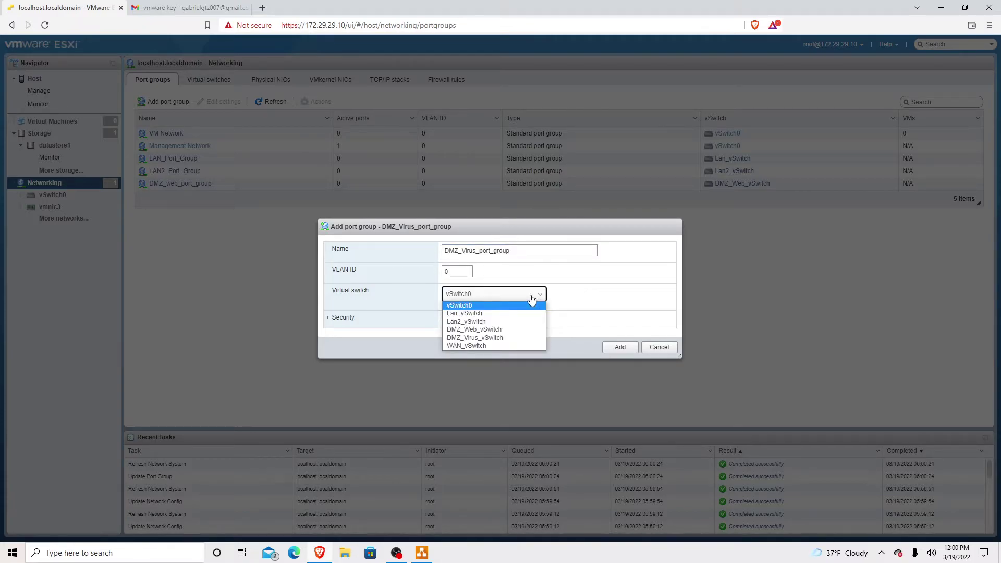
left_click(491, 338)
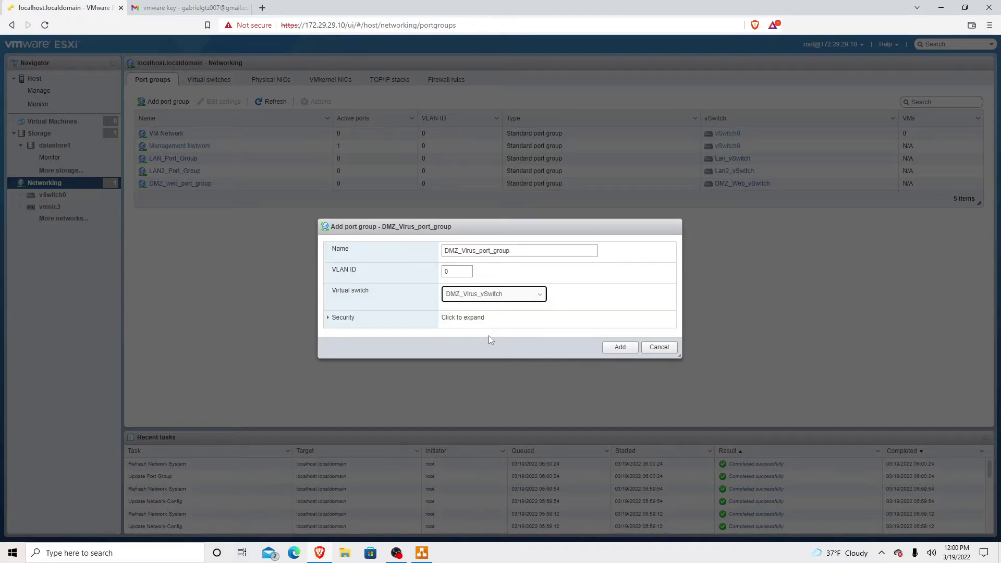
left_click(615, 348)
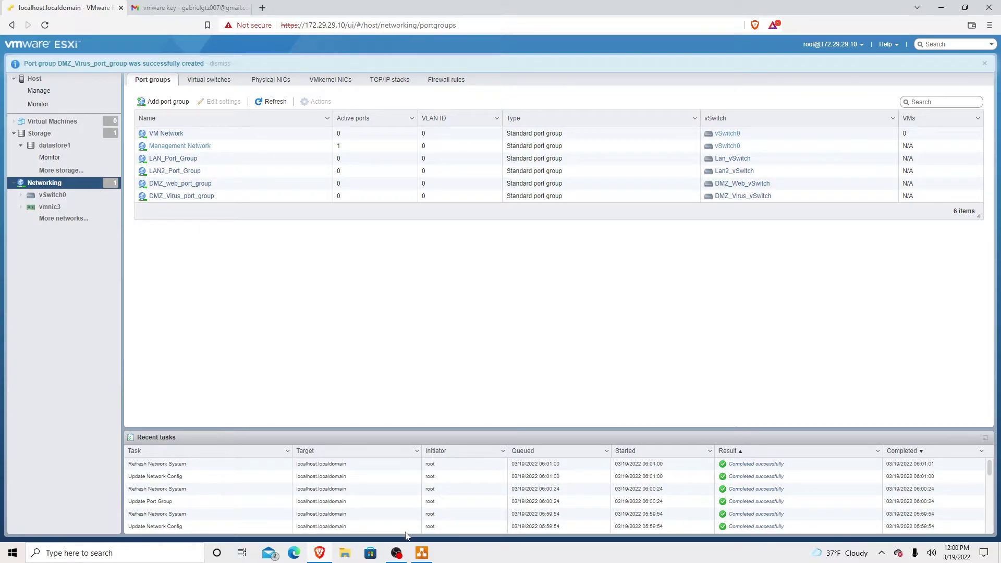
Check the network diagram again, and start a new ESXi port group named WAN_port_group
left_click(421, 553)
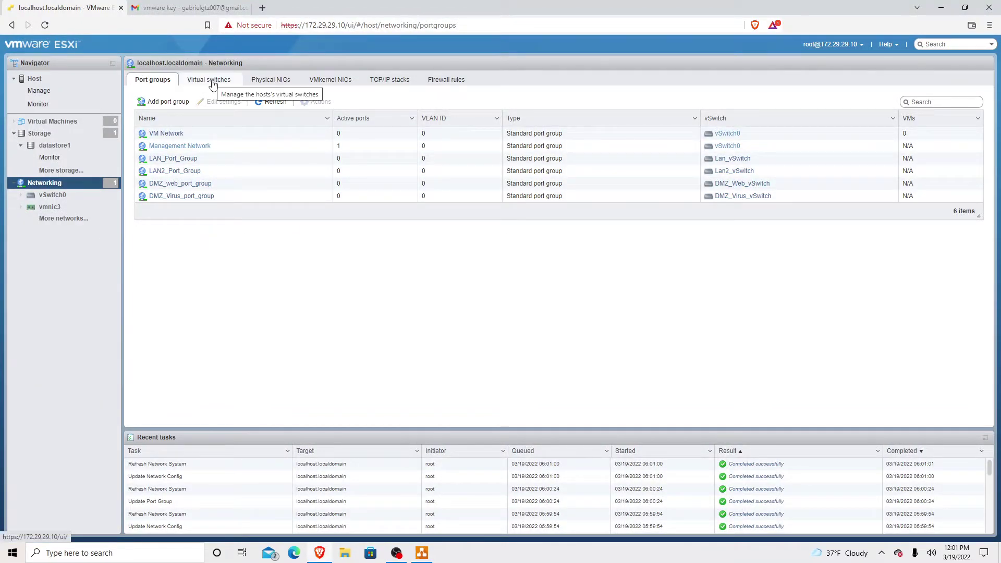
left_click(158, 103)
left_click(507, 254)
left_click(458, 252)
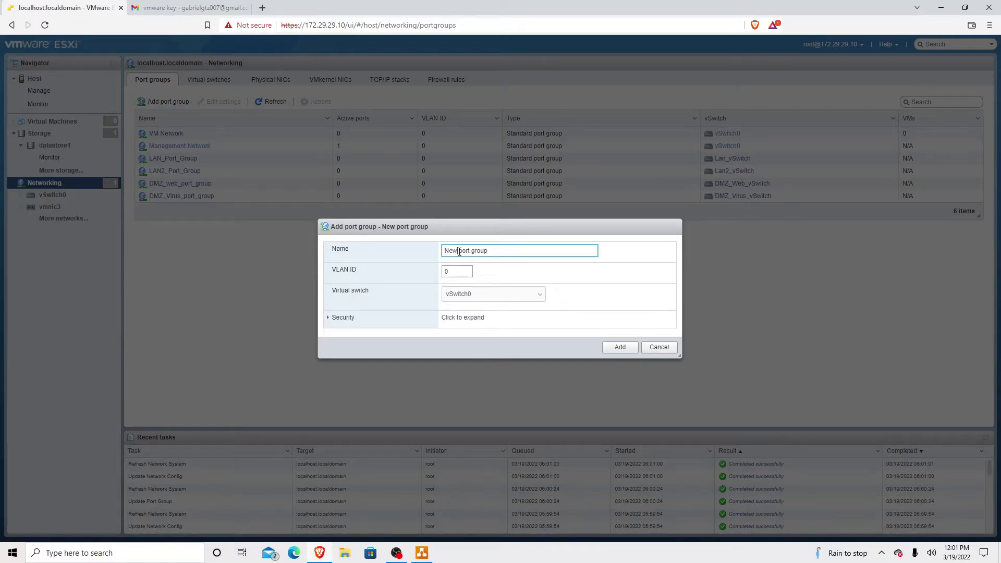
key("BackSpace")
key("BackSpace")
key("BackSpace")
key("BackSpace")
type("WAN_")
key("BackSpace")
type("_")
Assign the WAN port group to WAN_vSwitch and add it
left_click(478, 296)
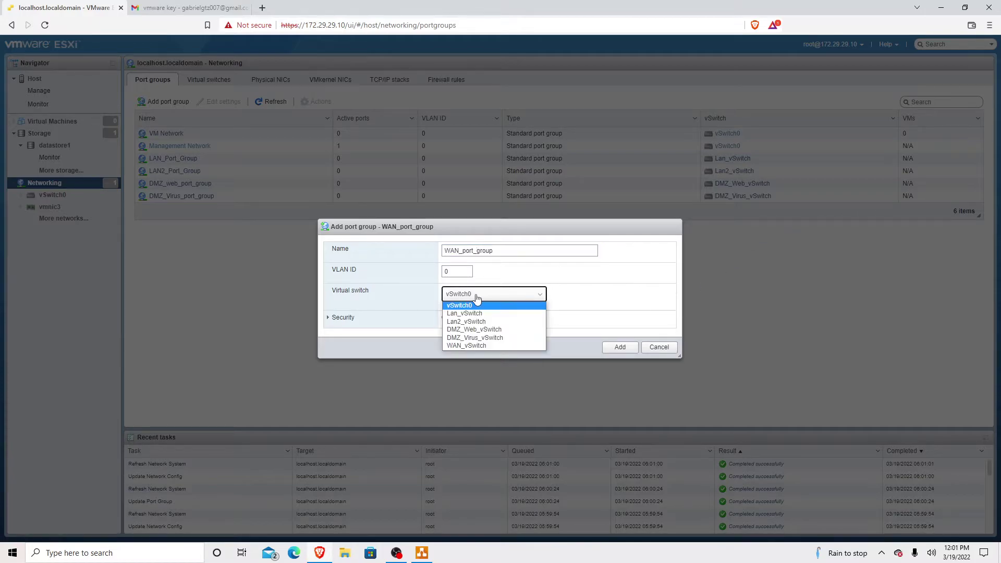
left_click(461, 345)
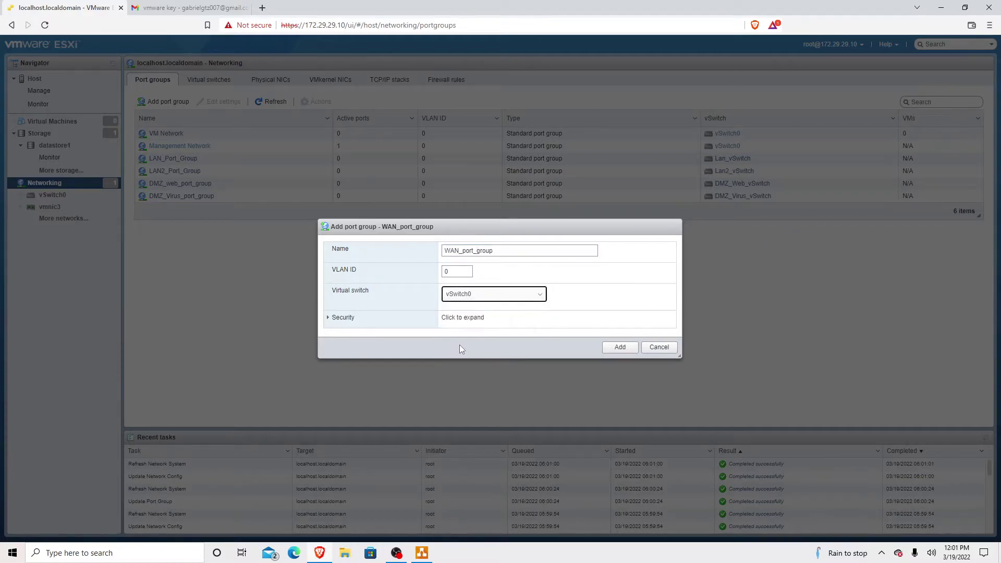
left_click(619, 347)
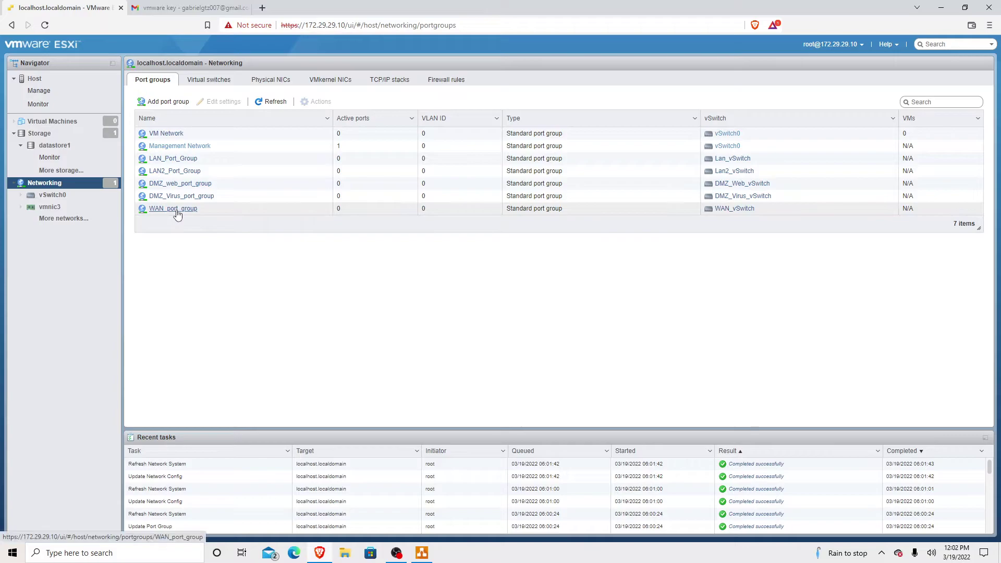
Review the host's port groups, physical NICs and virtual switches, comparing switch assignments, uplinks and link speeds
left_click(202, 210)
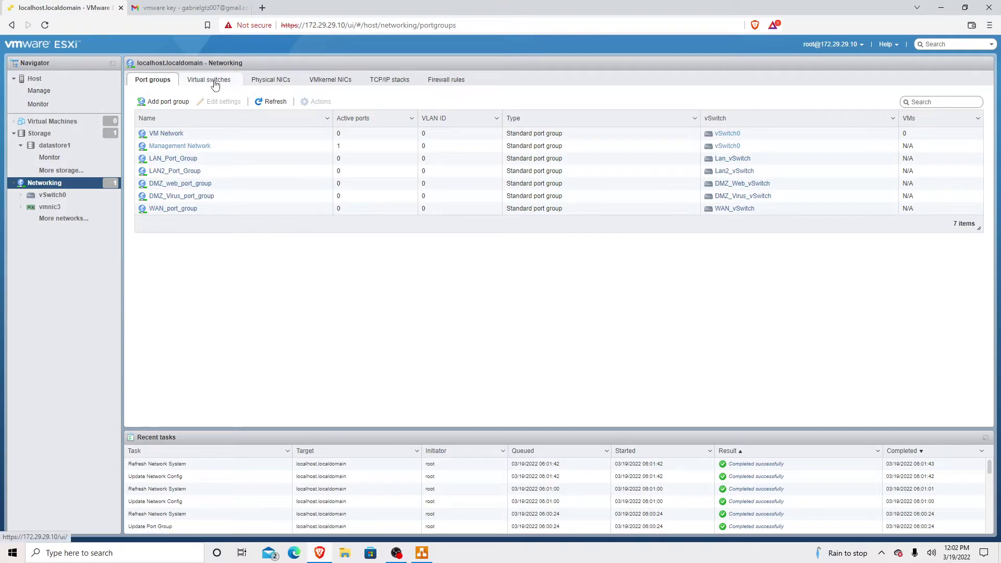
left_click(273, 81)
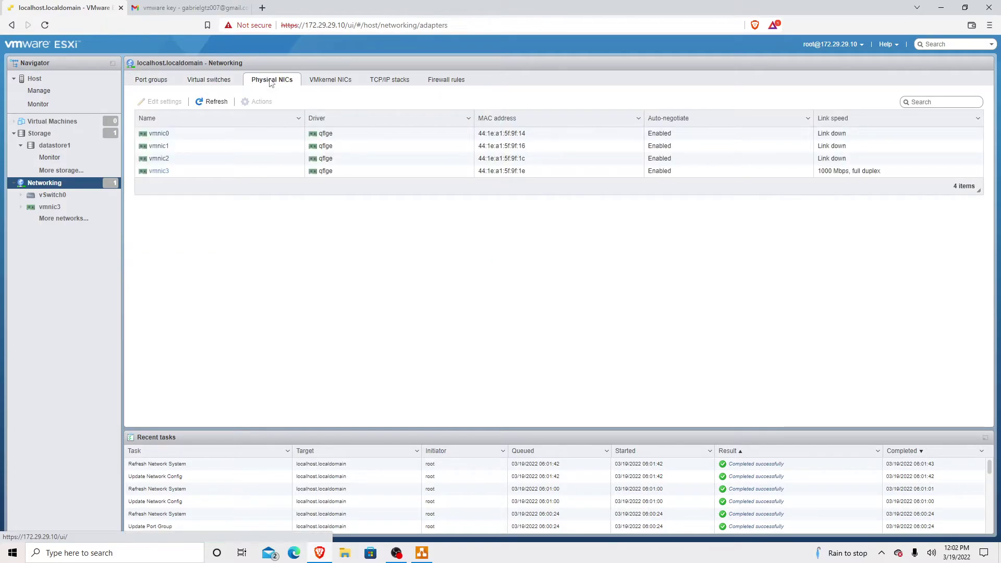
left_click(225, 82)
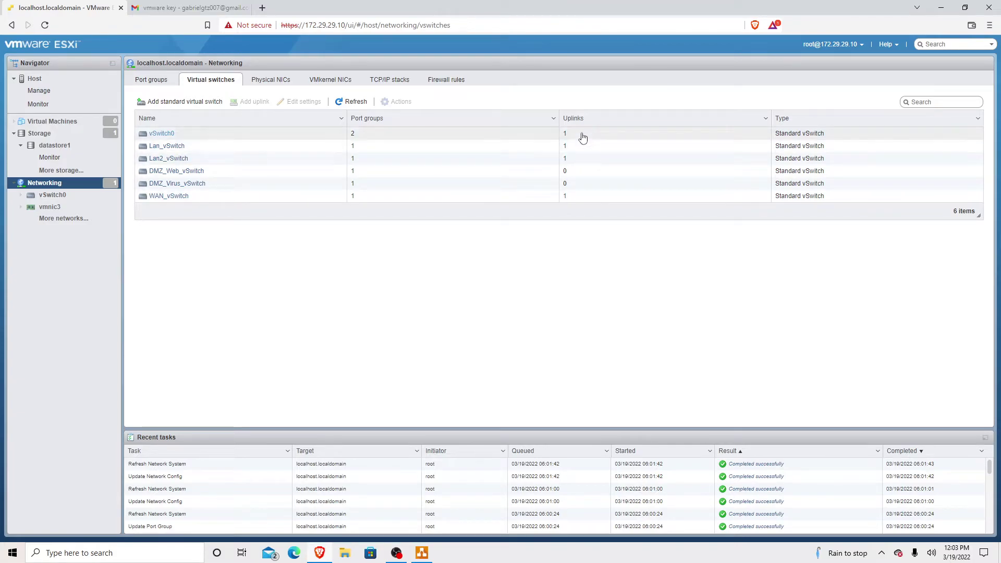
left_click(272, 85)
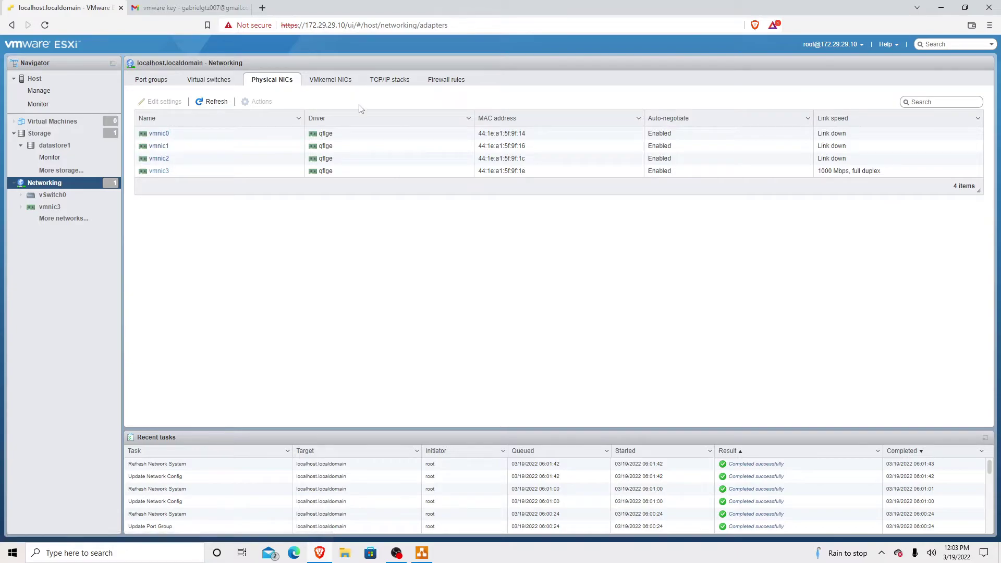
left_click(150, 85)
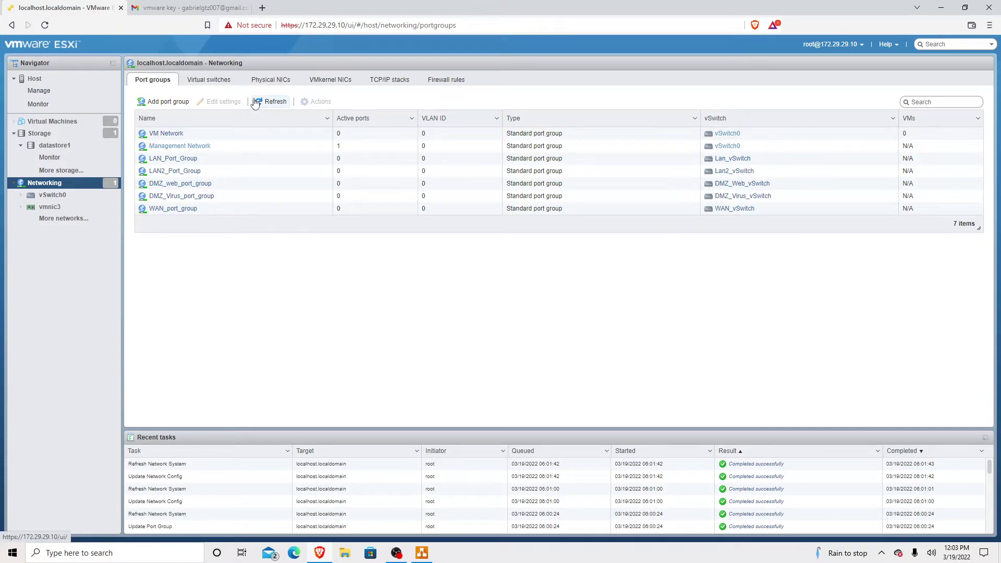
left_click(219, 83)
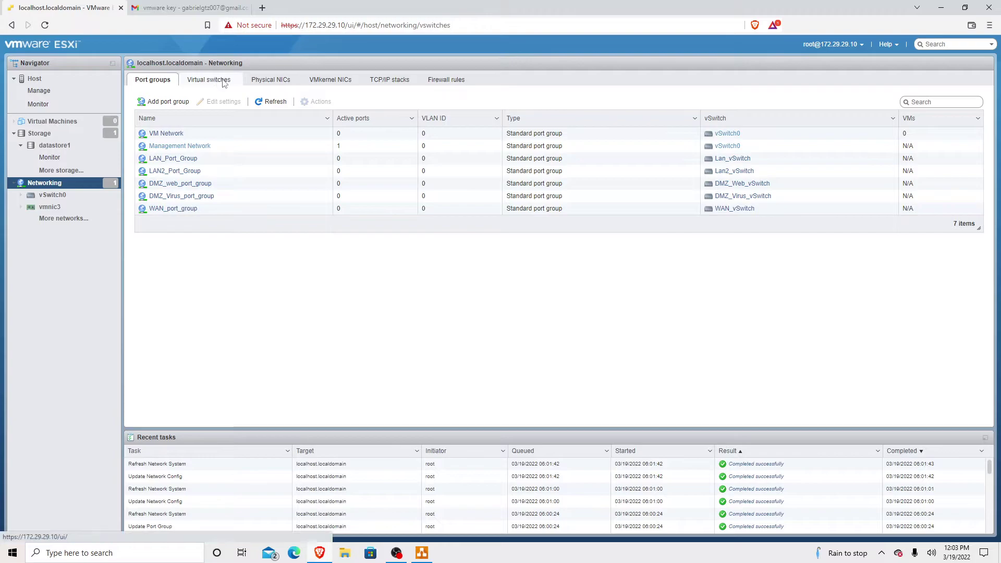
Compare the host's port groups against its virtual switches once more
left_click(150, 81)
left_click(207, 87)
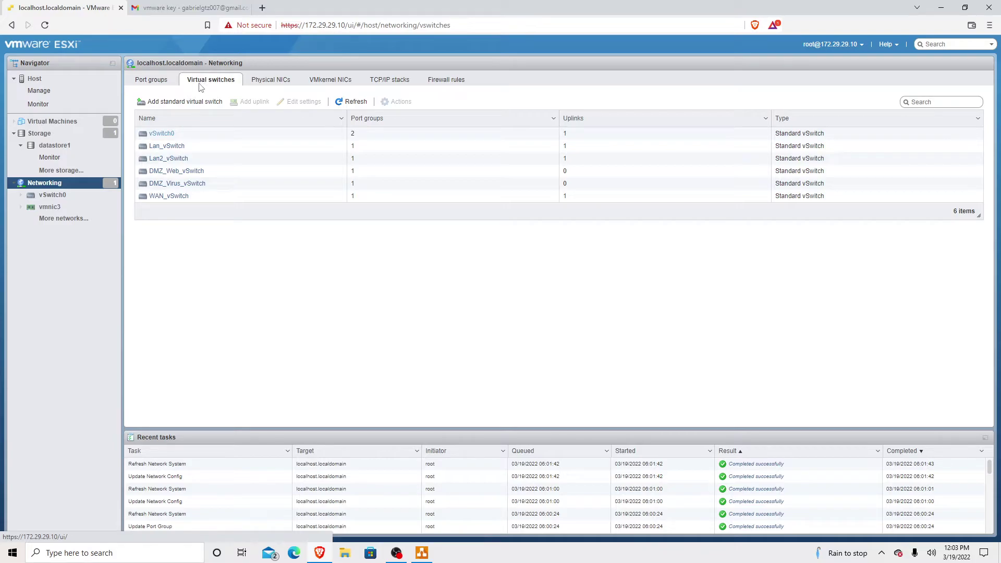
left_click(163, 83)
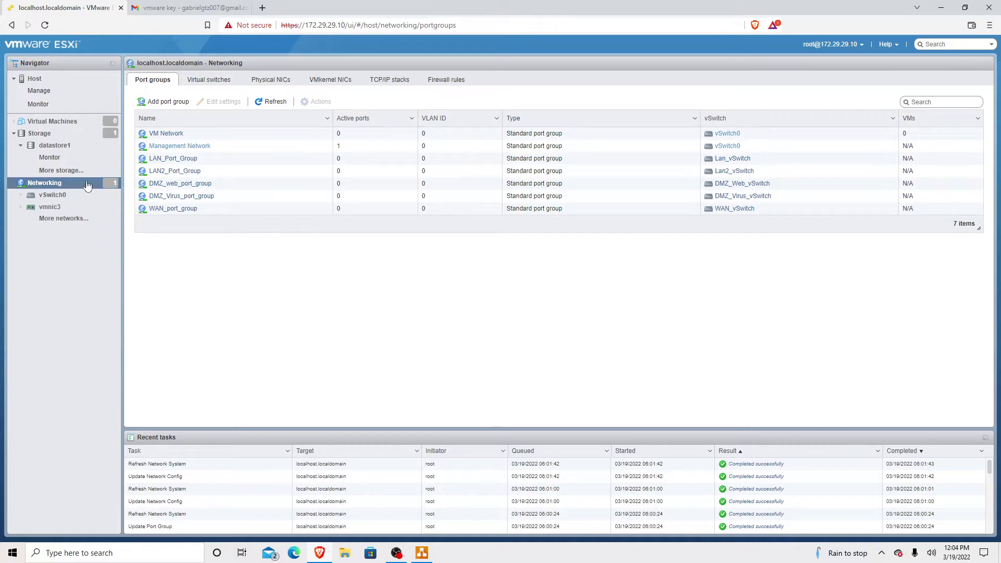
Check the network diagram, and start creating a new virtual machine named firewall1_2022
left_click(68, 125)
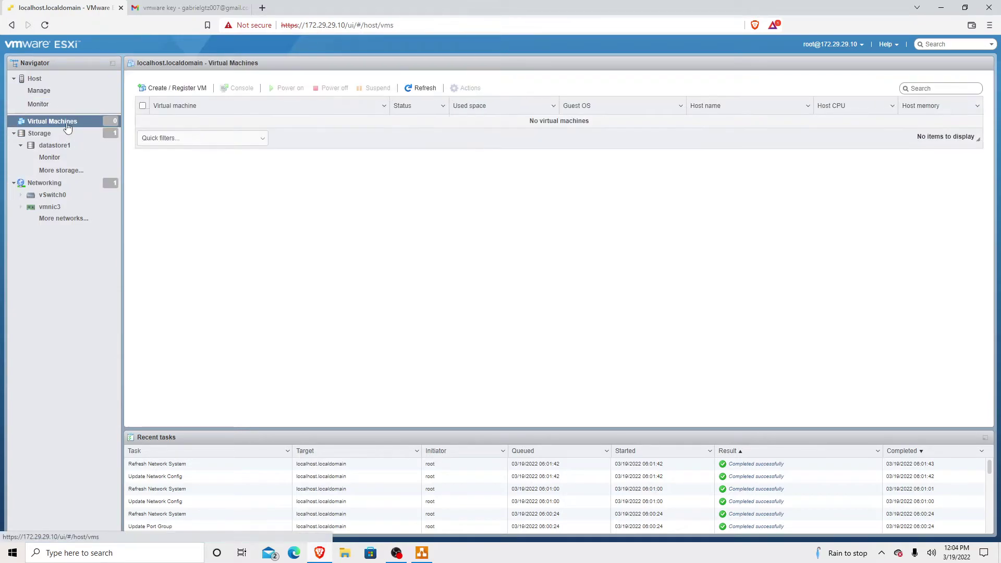
left_click(421, 552)
left_click(167, 93)
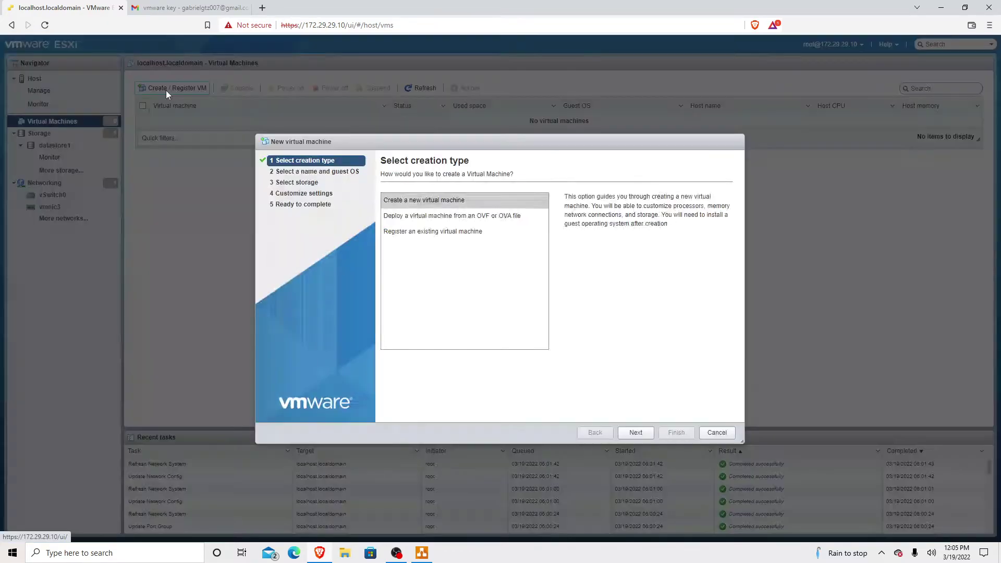
left_click(414, 201)
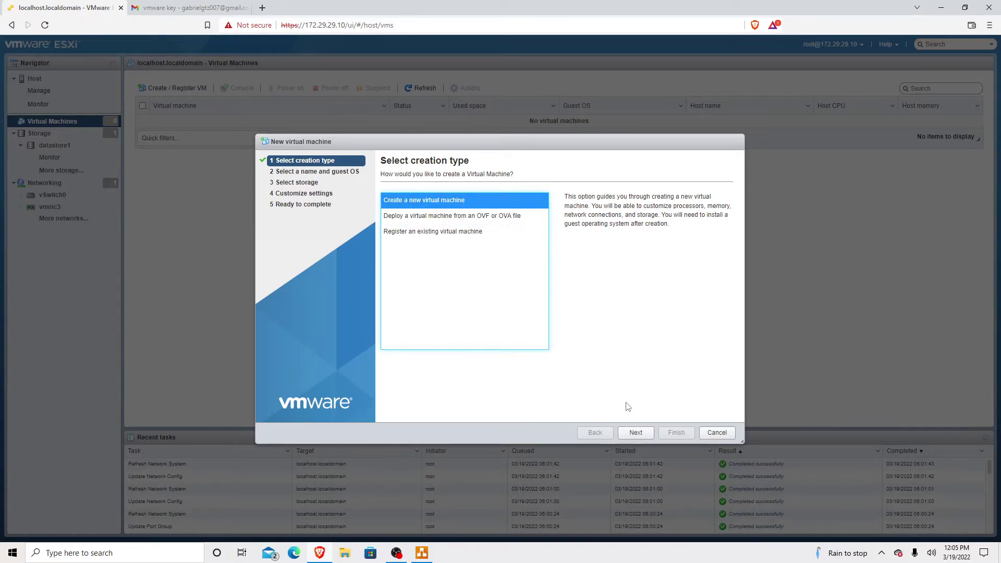
left_click(637, 433)
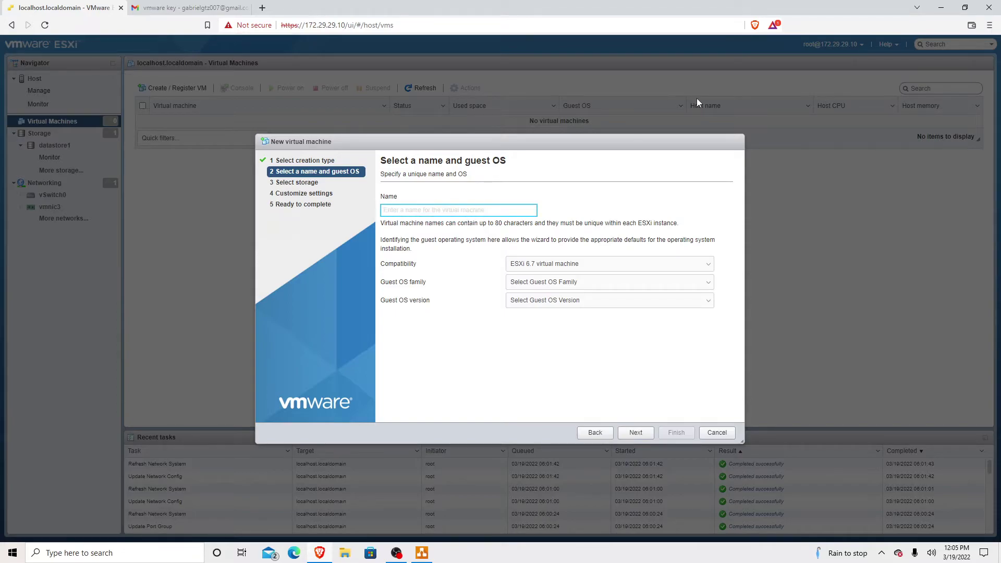
type("firewall")
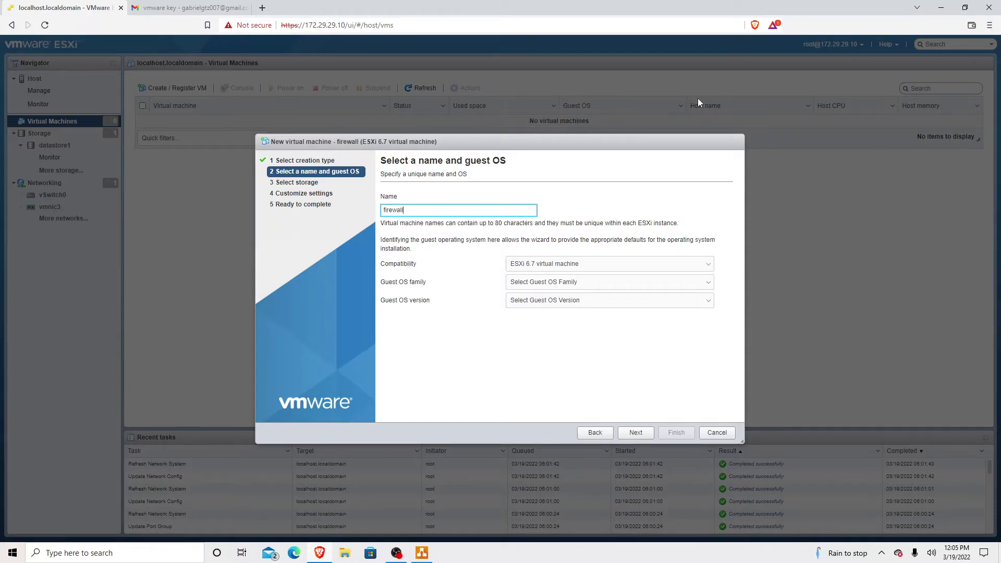
type("1_200")
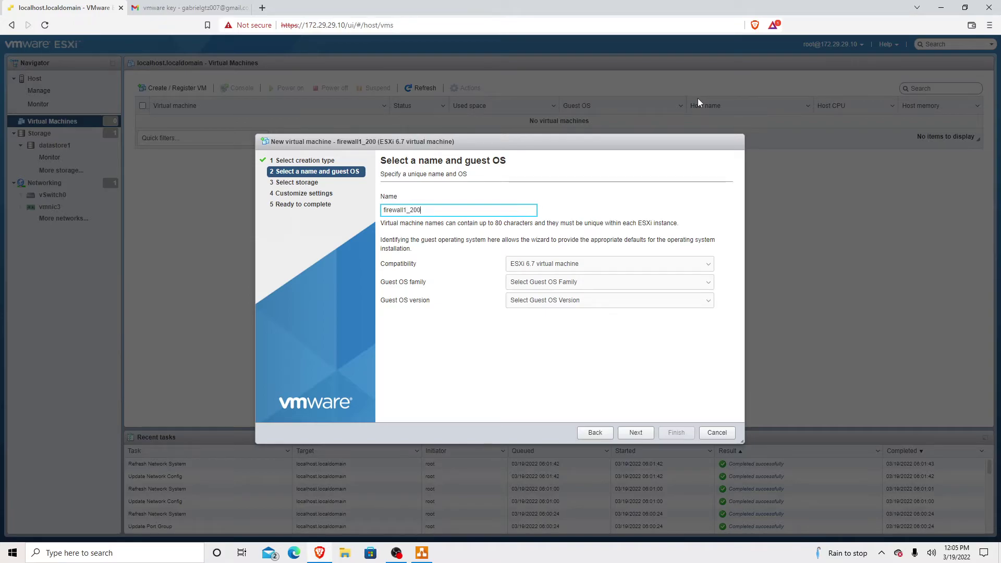
key("BackSpace")
type("22")
Set the guest OS to family Other, version FreeBSD 12 or later versions (64-bit), and store the virtual machine on datastore1
left_click(625, 290)
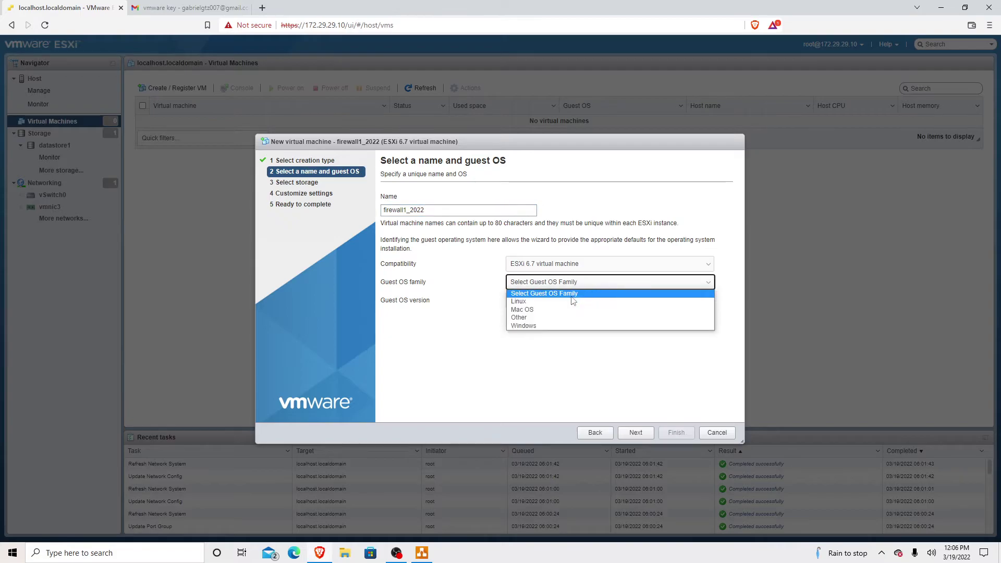
left_click(533, 318)
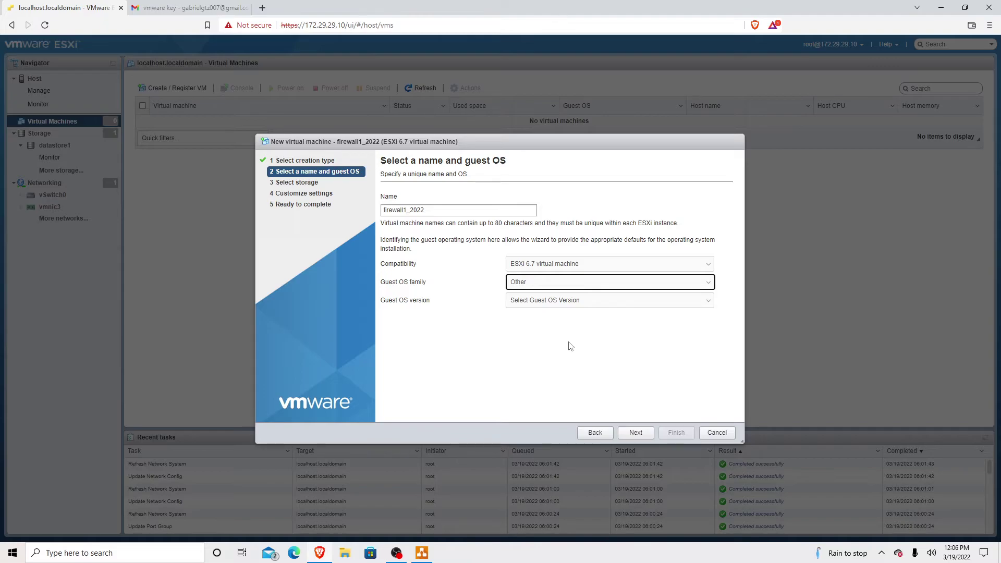
left_click(615, 302)
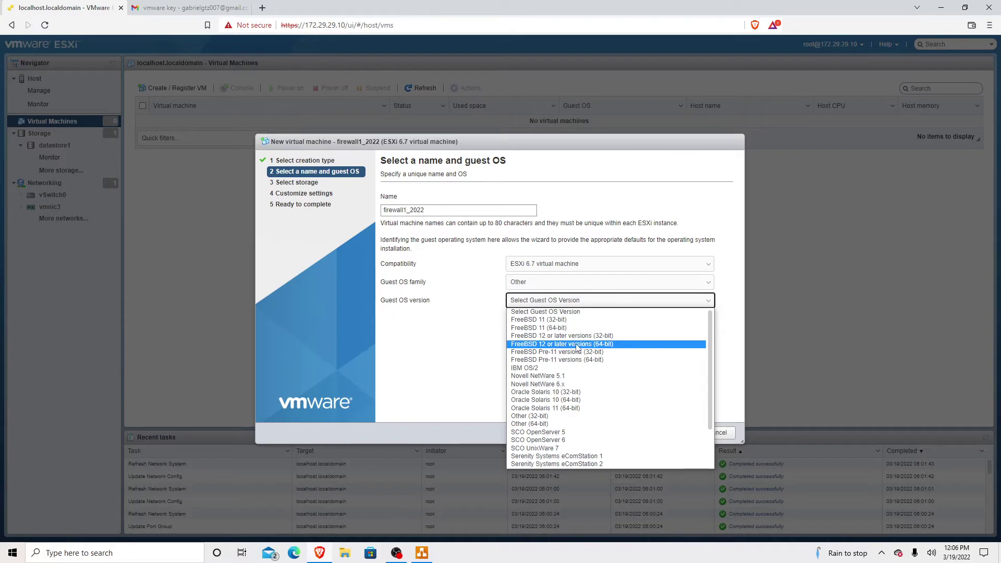
left_click(605, 345)
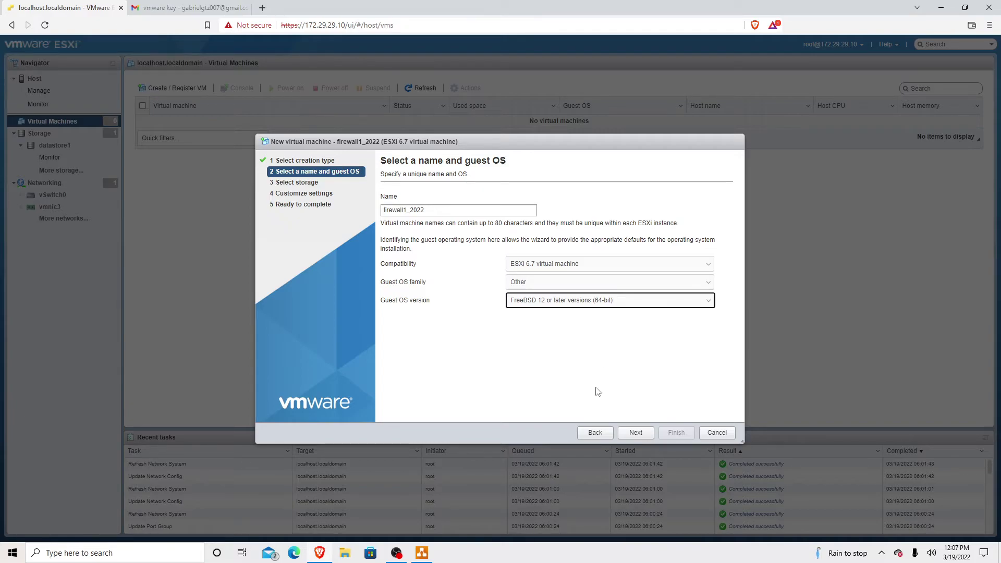
left_click(635, 433)
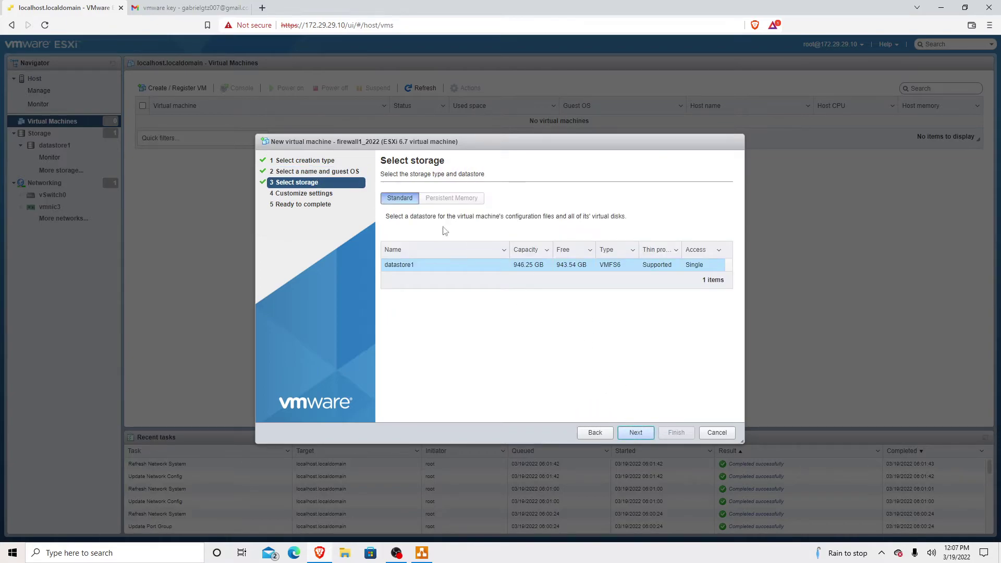
left_click(401, 270)
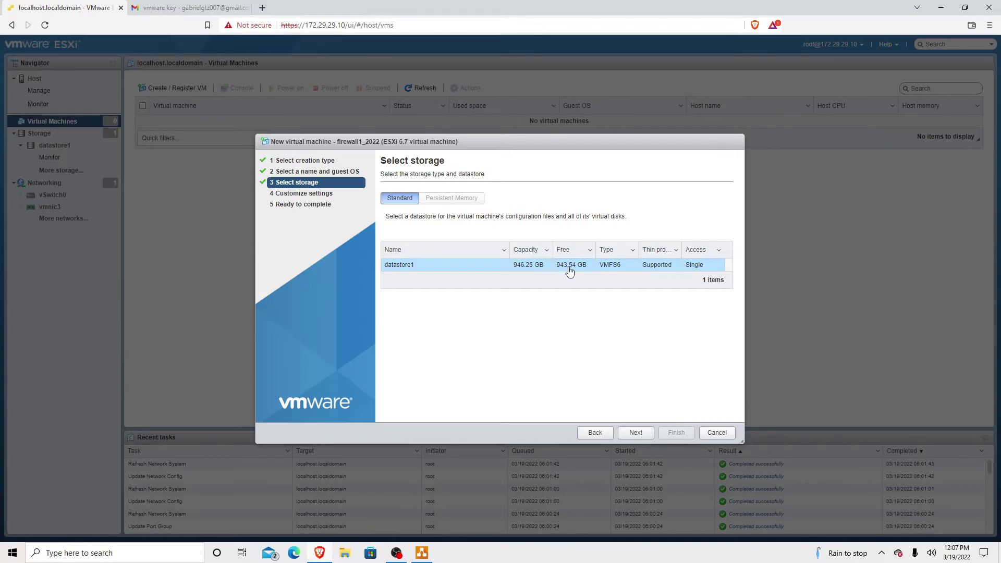
left_click(637, 433)
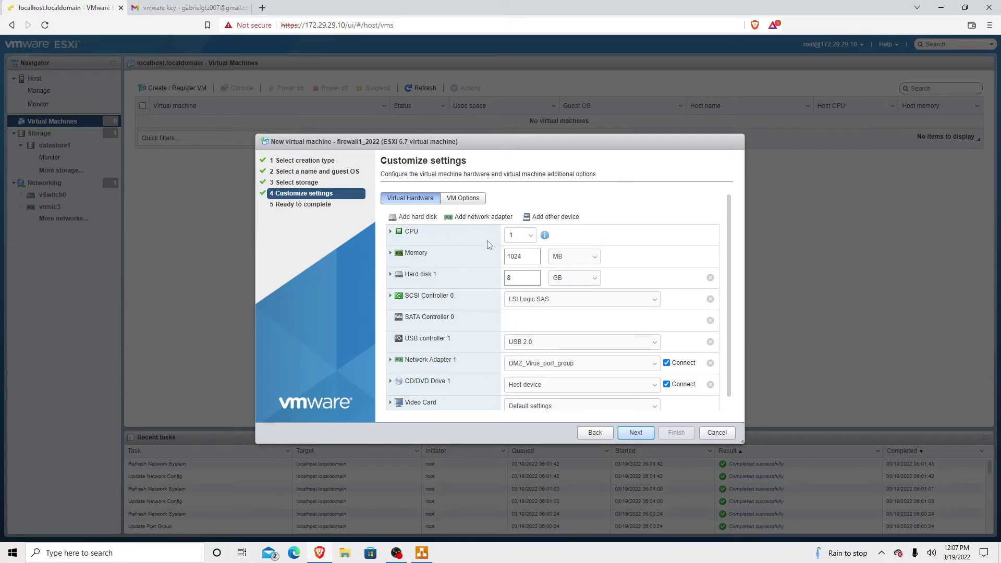
Give the virtual machine 4 CPUs and review the detailed CPU options
left_click(393, 236)
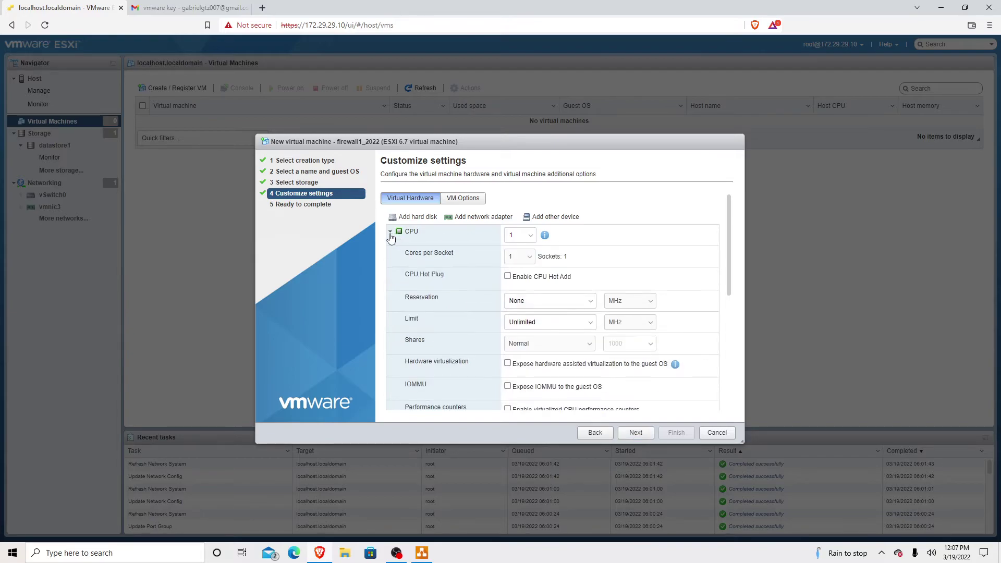
left_click(532, 236)
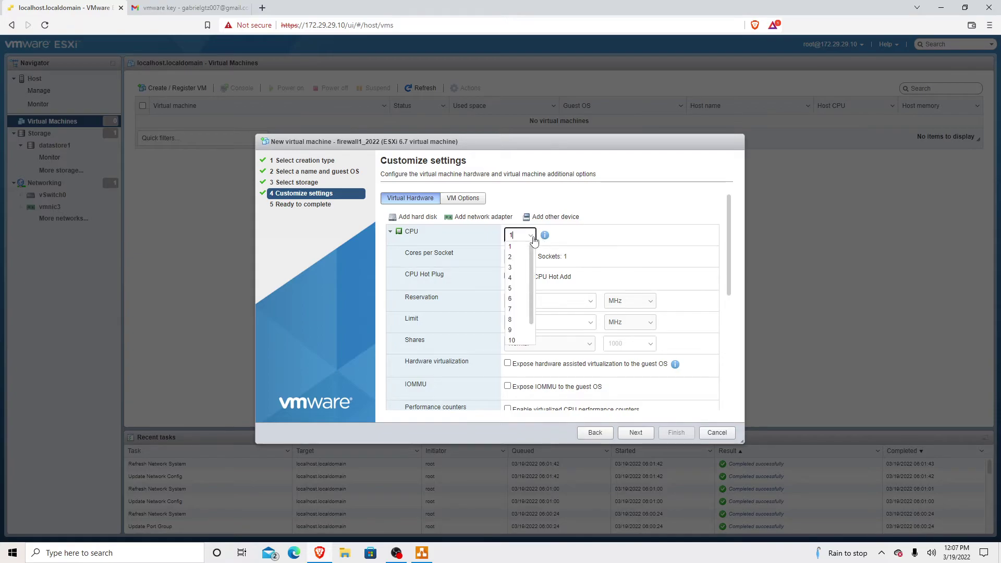
left_click(512, 279)
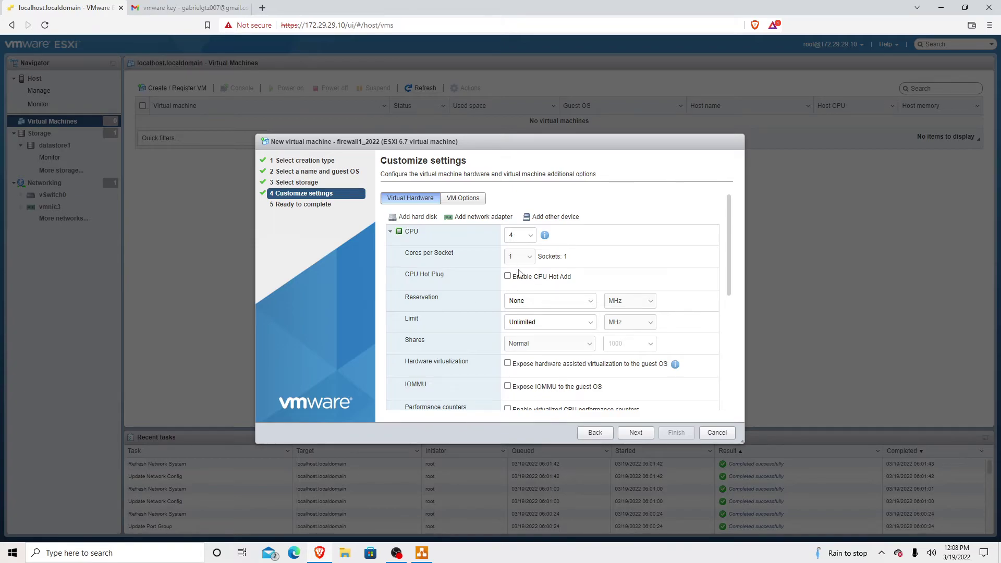
scroll(528, 273, "down", 3)
scroll(519, 269, "up", 3)
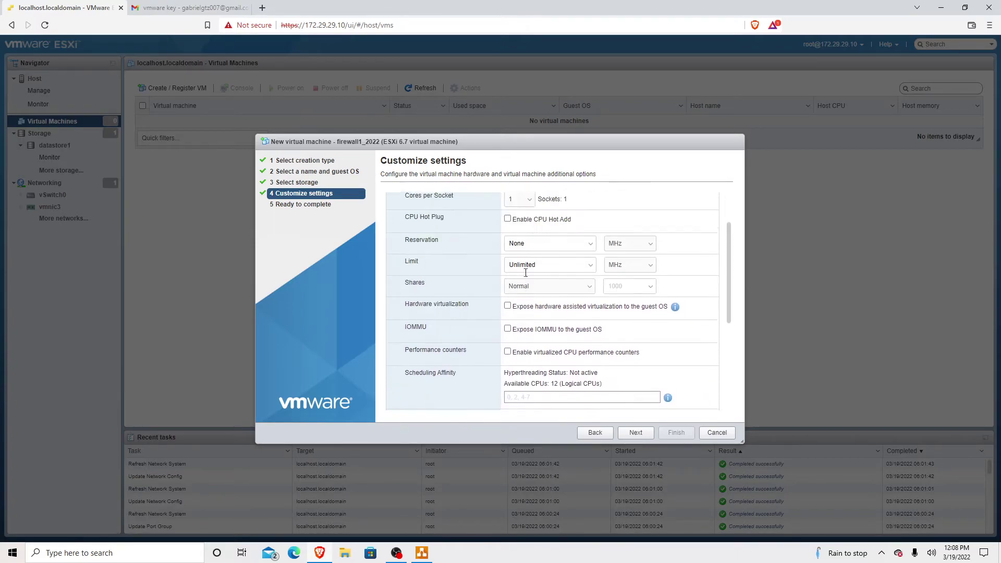
left_click(390, 232)
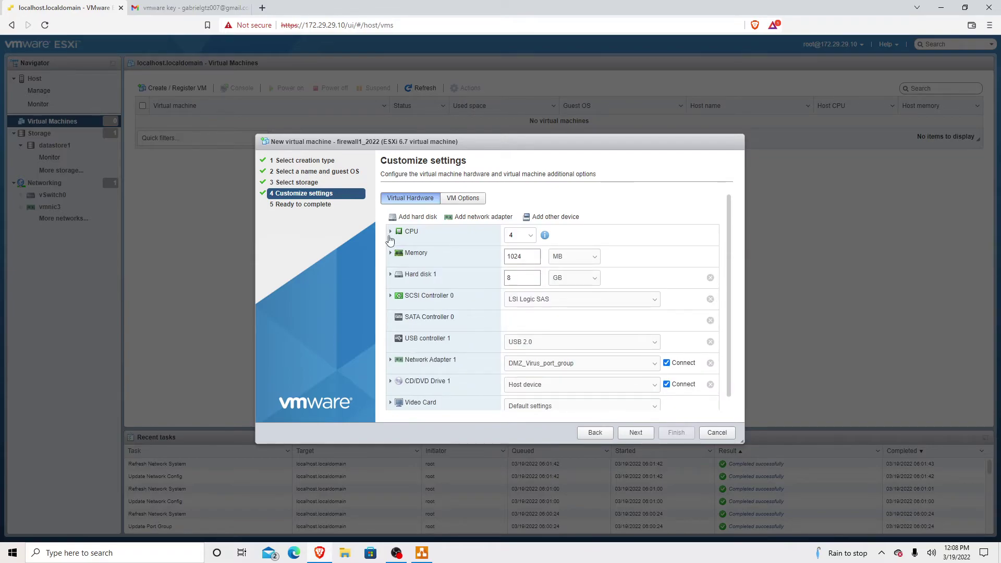
left_click(391, 232)
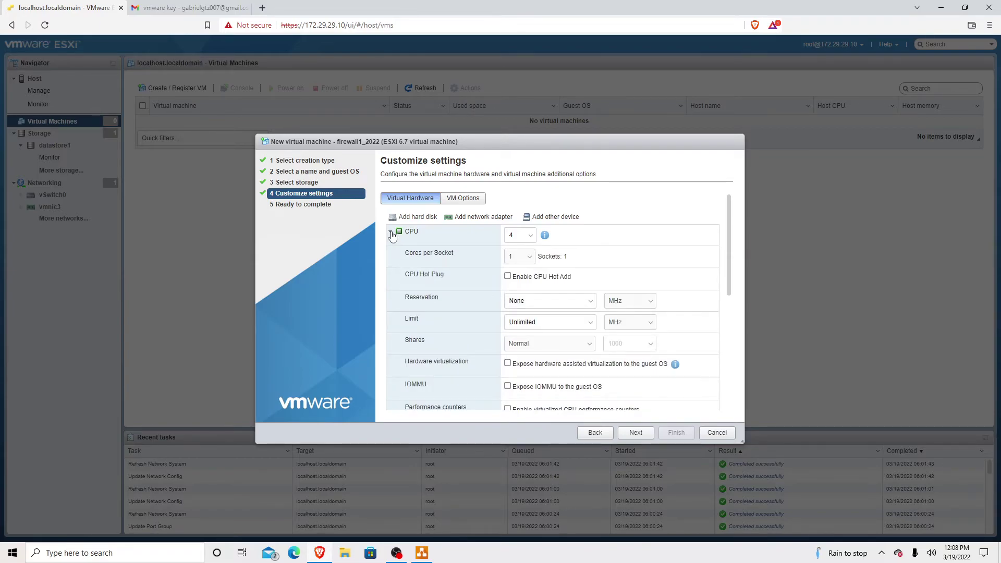
left_click(391, 233)
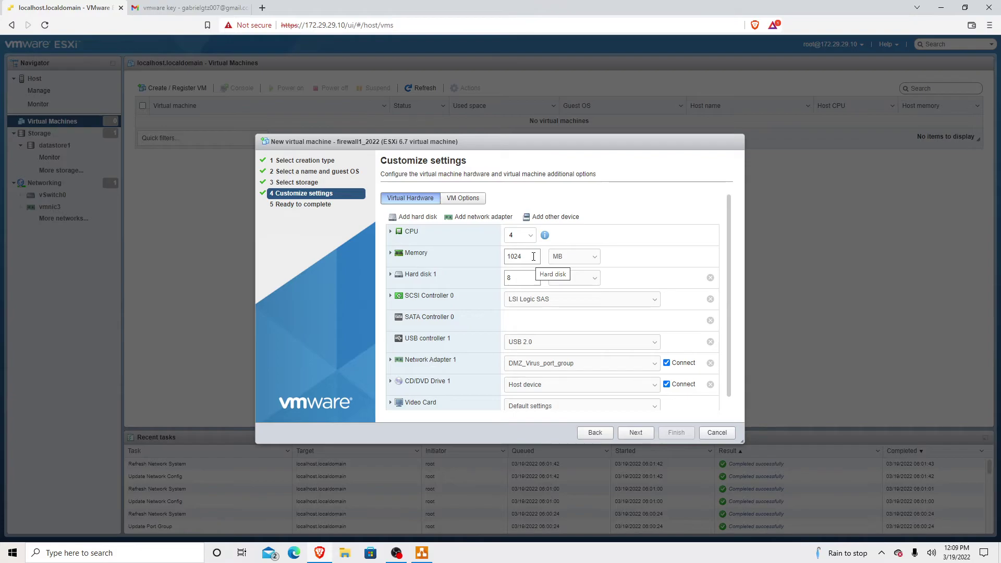
Set the virtual machine's memory to 12 GB and the size of hard disk 1 to 60 GB
left_click(590, 258)
left_click(570, 278)
left_click_drag(534, 256, 465, 265)
type("12")
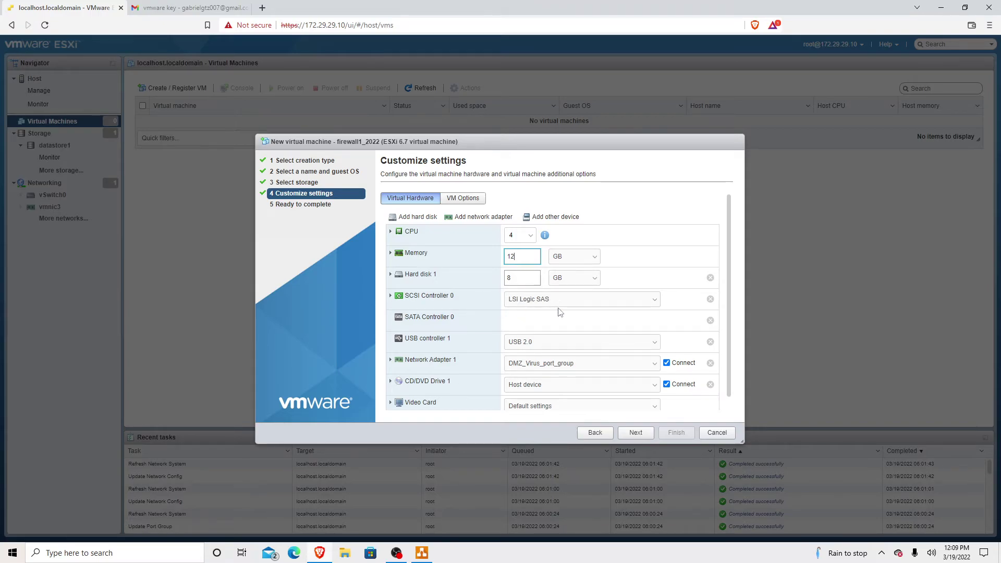
left_click_drag(519, 277, 501, 277)
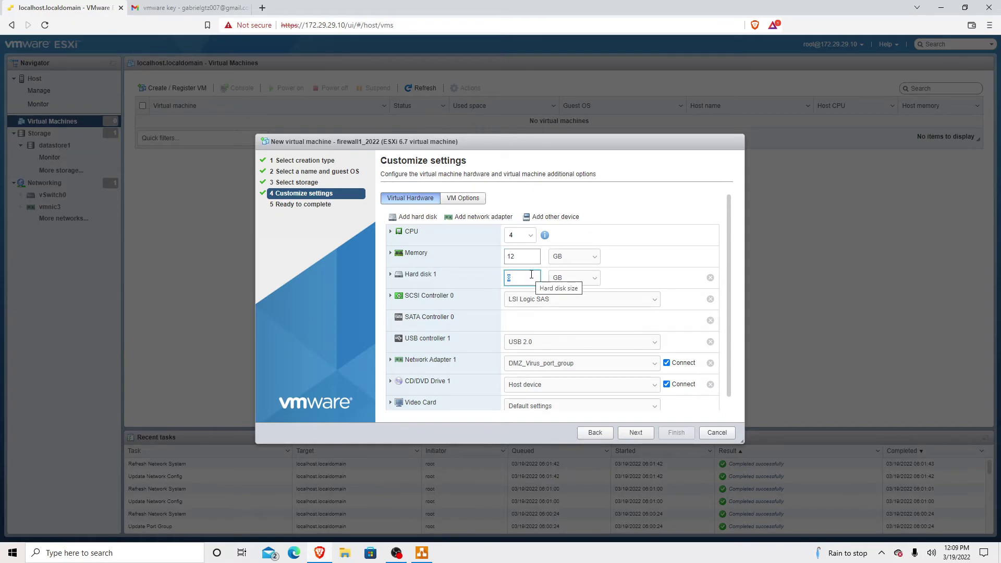
type("60")
Set the disk provisioning of hard disk 1 to Thin provisioned
left_click(391, 276)
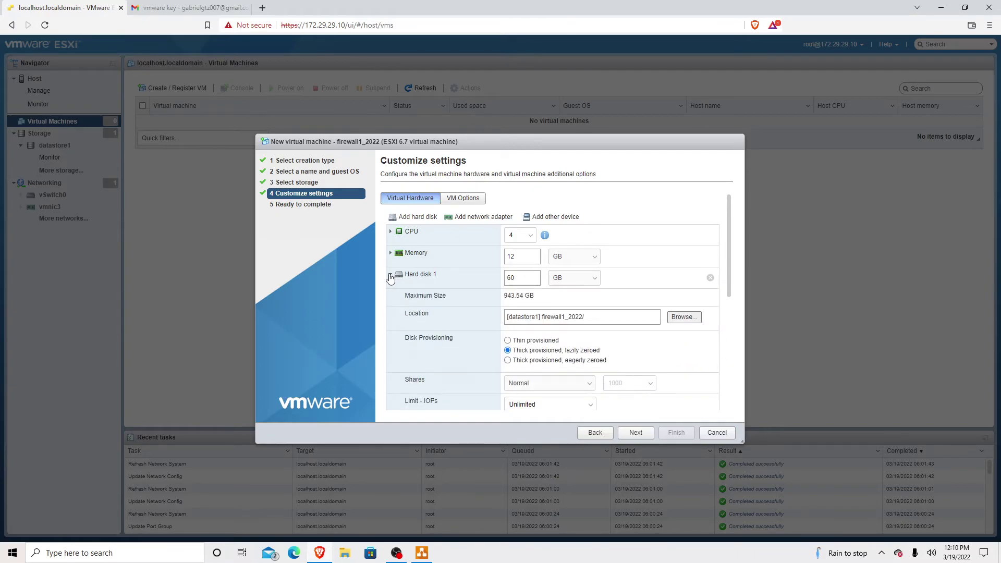
left_click(390, 276)
left_click(391, 277)
scroll(728, 266, "down", 2)
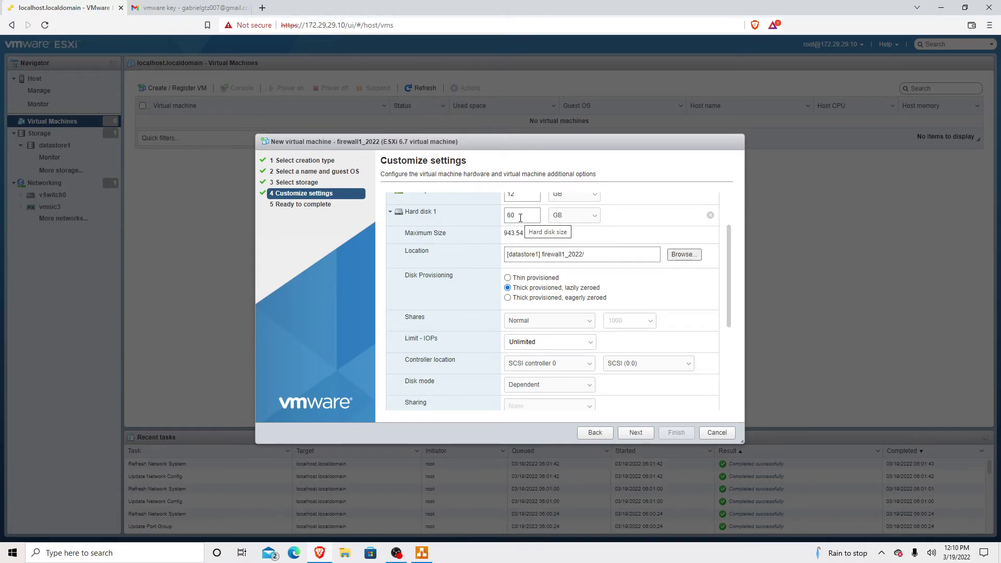
left_click(508, 279)
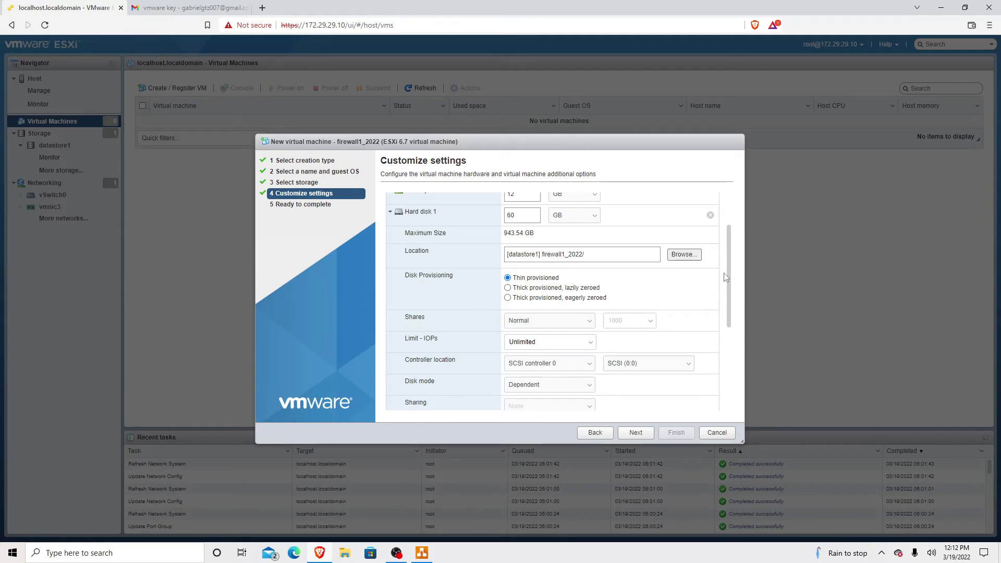
Connect Network Adapter 1 to WAN_port_group and choose VMXNET 3 as its adapter type
left_click_drag(730, 279, 750, 349)
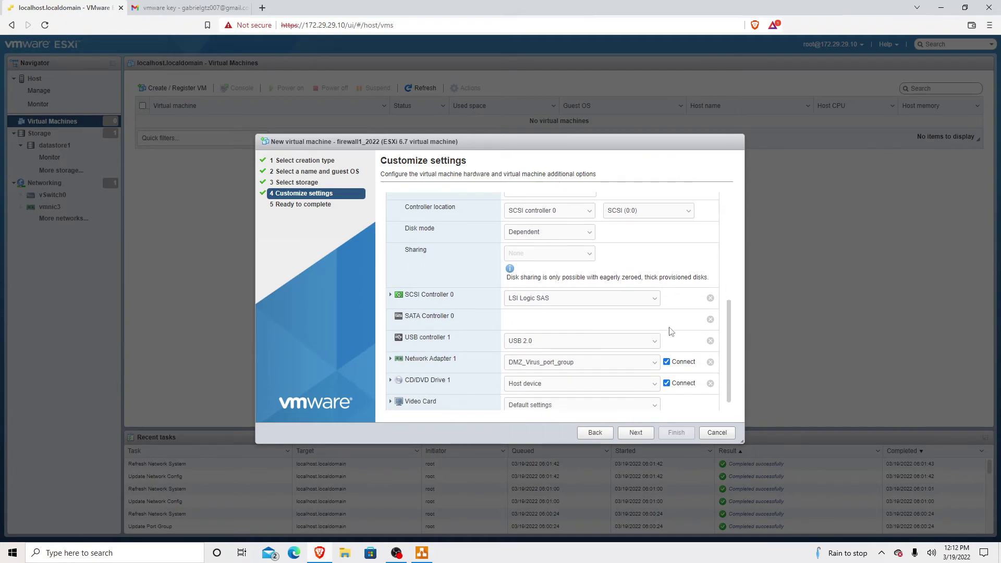
scroll(734, 339, "down", 1)
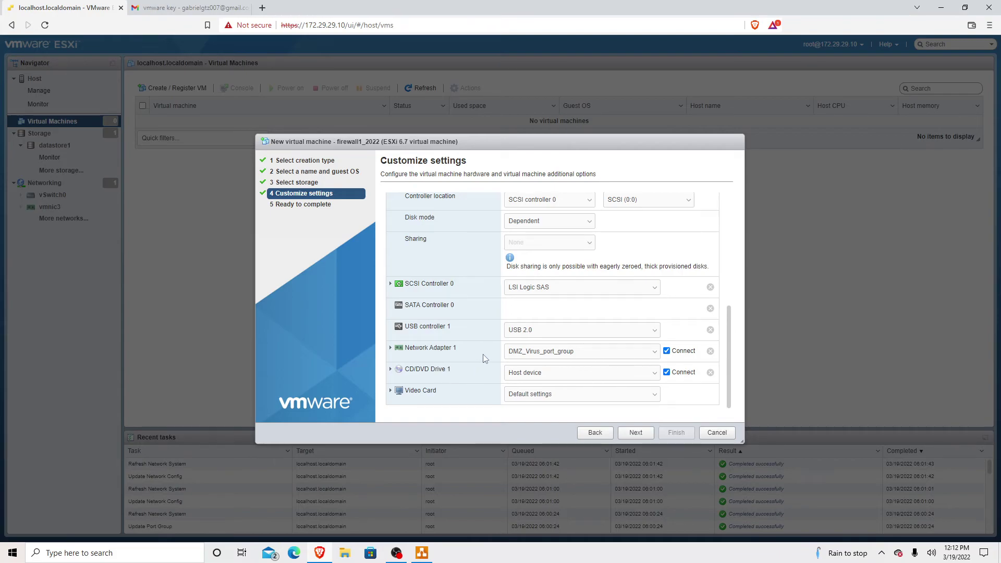
left_click(655, 352)
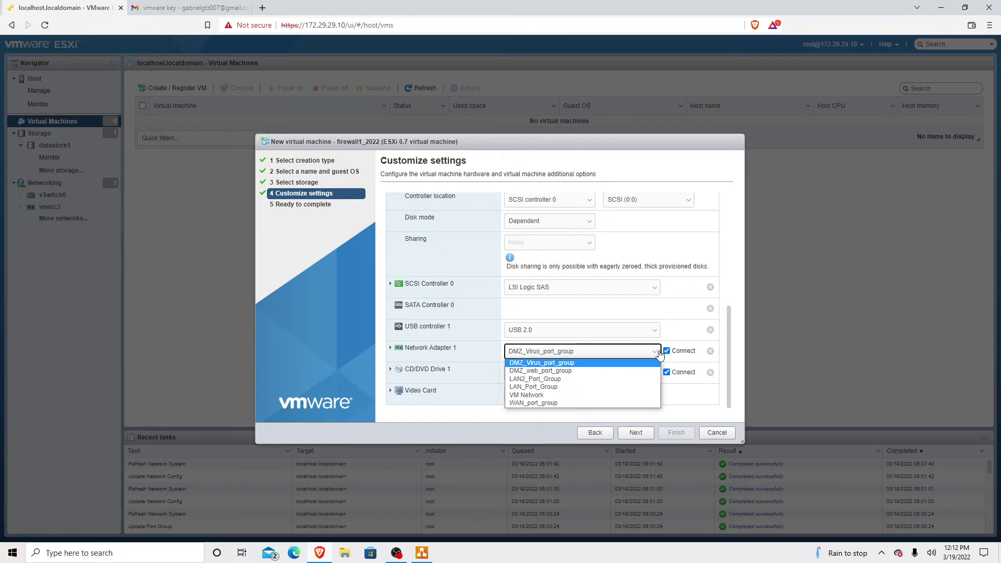
left_click(537, 404)
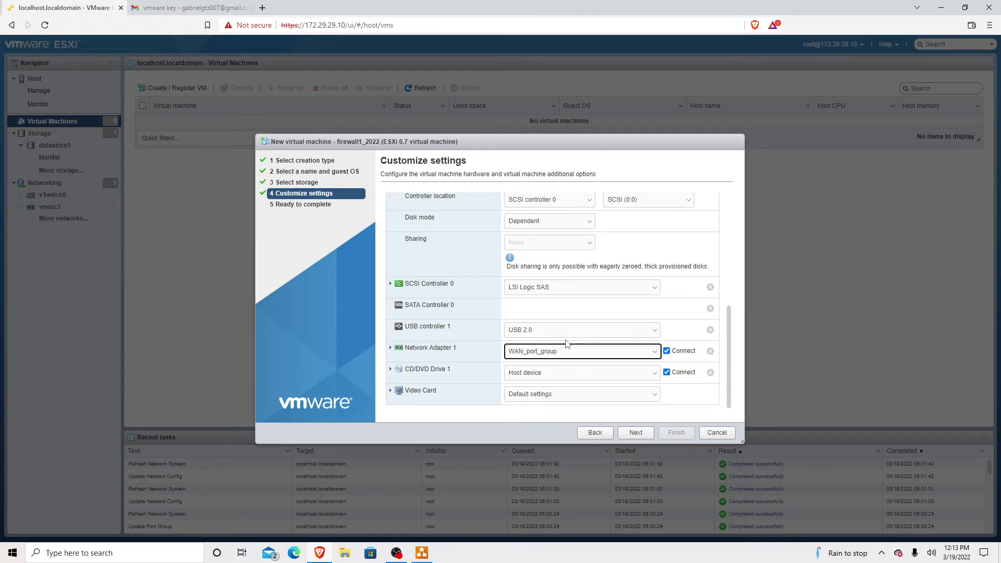
left_click(391, 350)
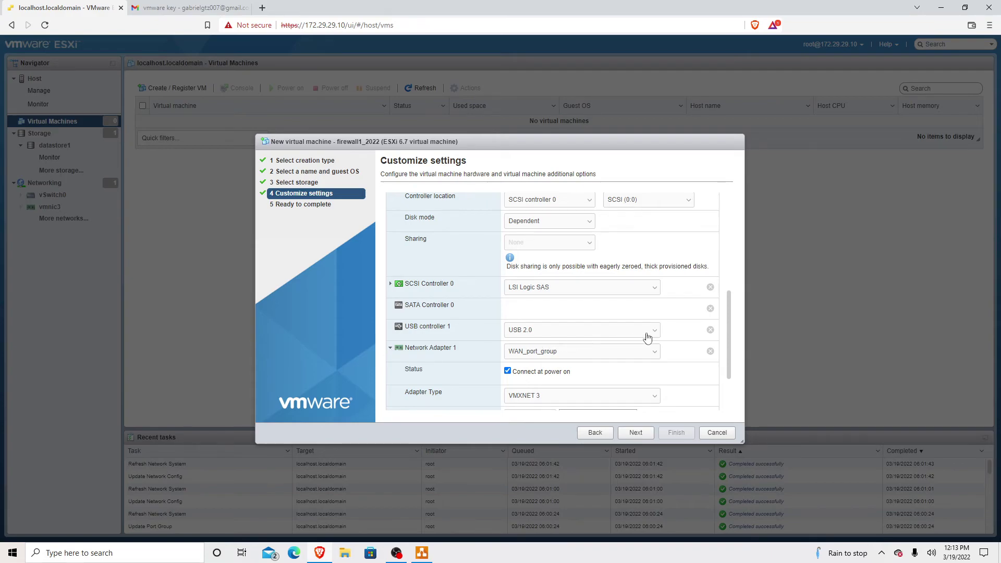
left_click_drag(730, 316, 723, 358)
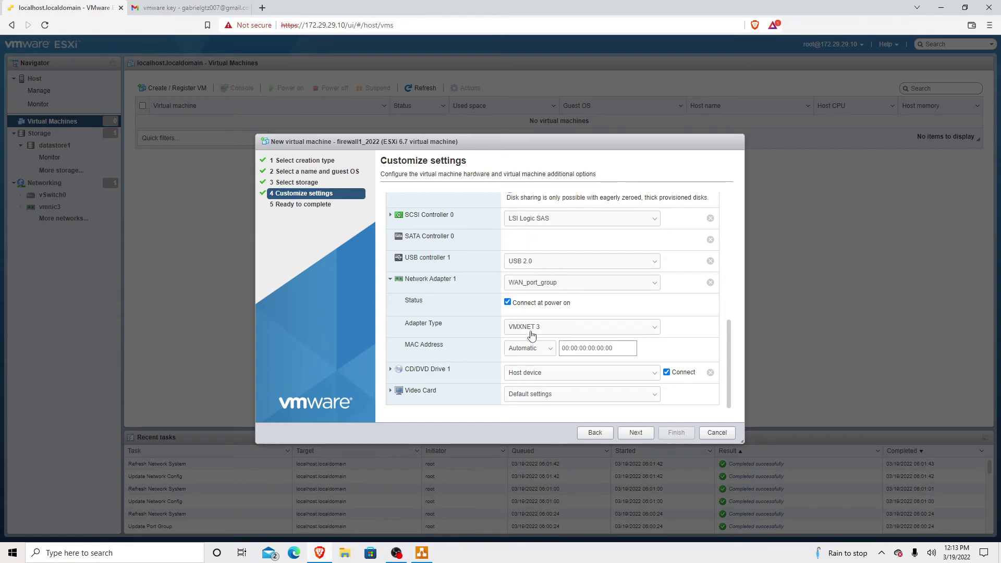
left_click(655, 329)
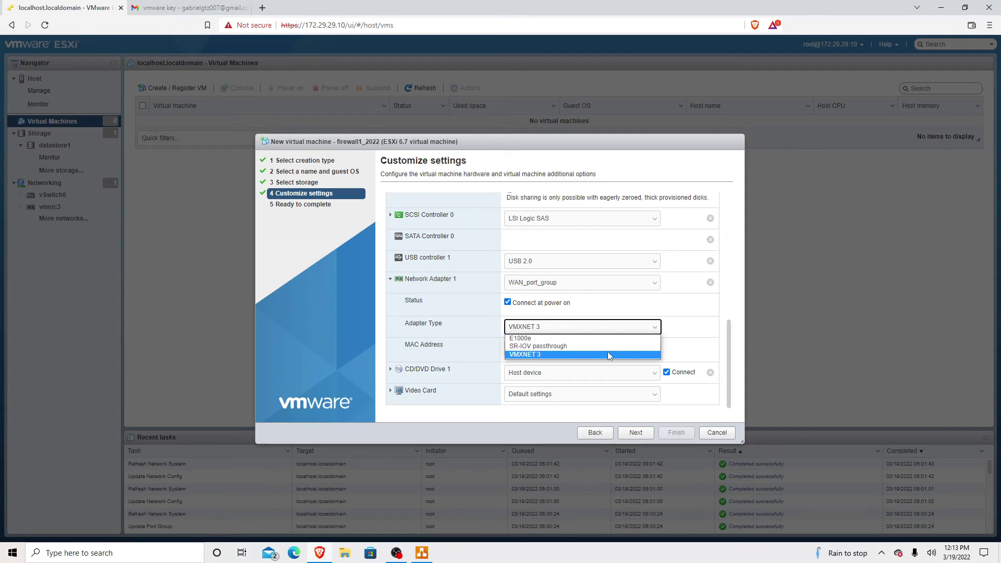
left_click(656, 356)
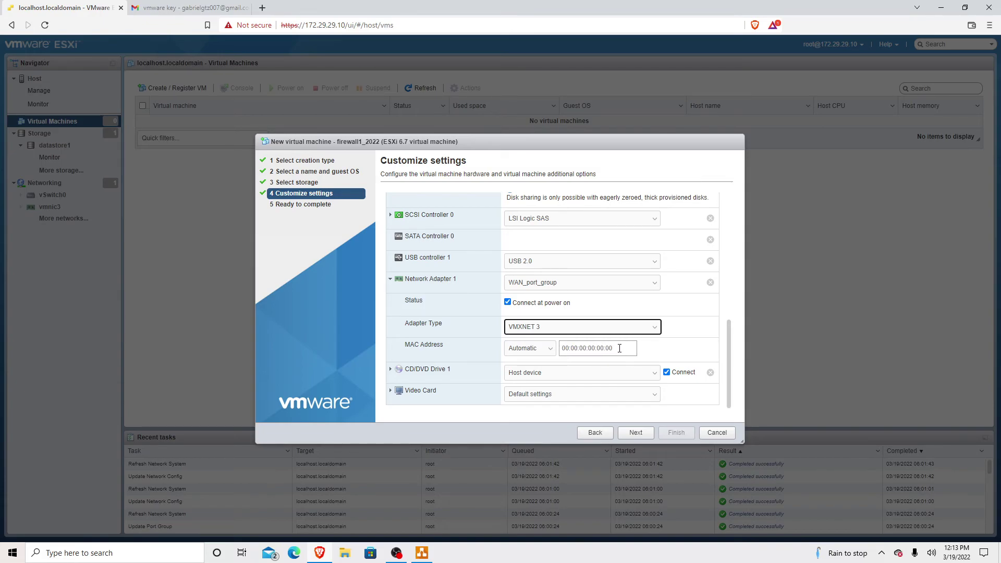
Check Network Adapter 1's MAC address options, then switch to the draw.io network diagram and examine the Lan_Port_group connection
left_click(550, 350)
left_click(550, 351)
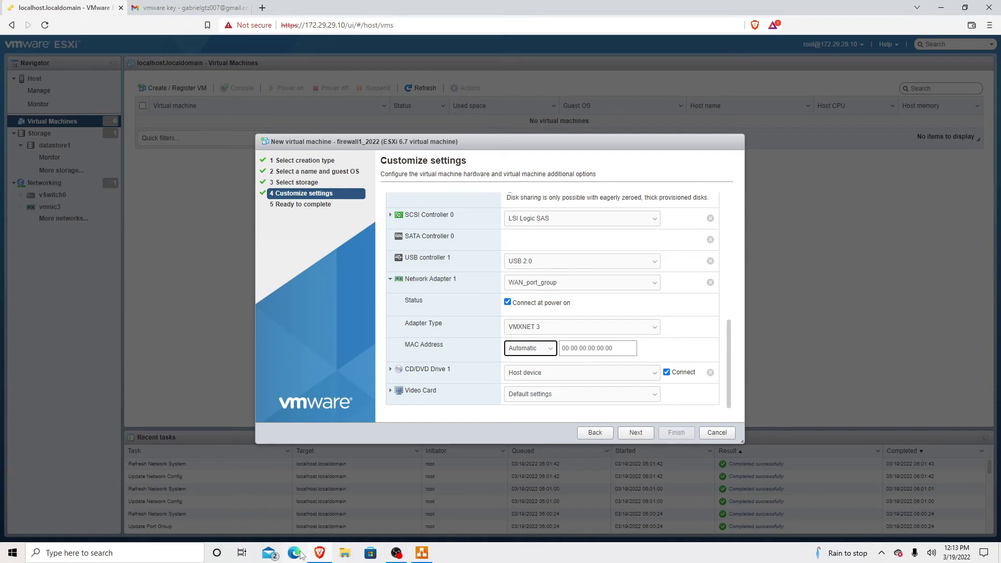
left_click(422, 554)
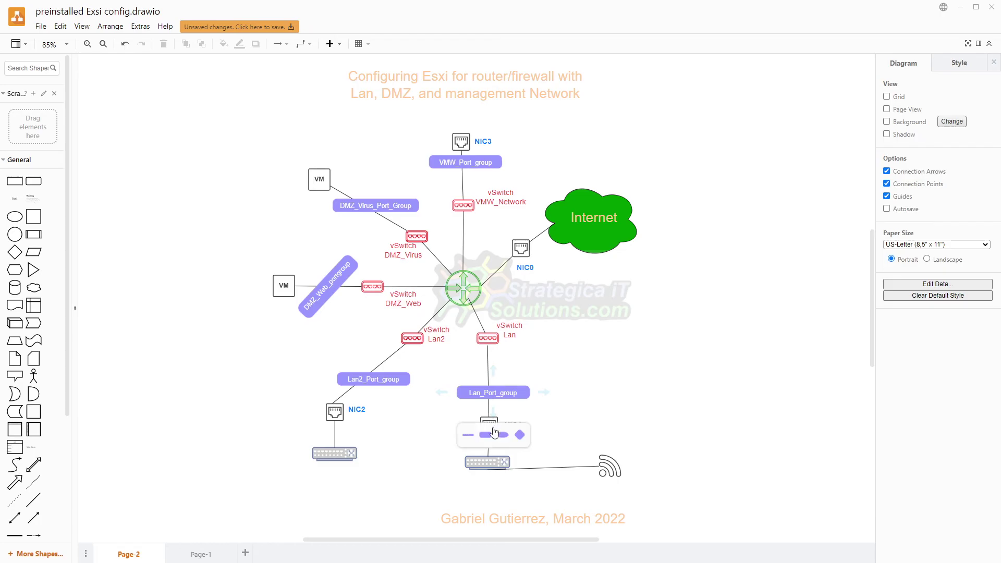
left_click(489, 396)
left_click(483, 406)
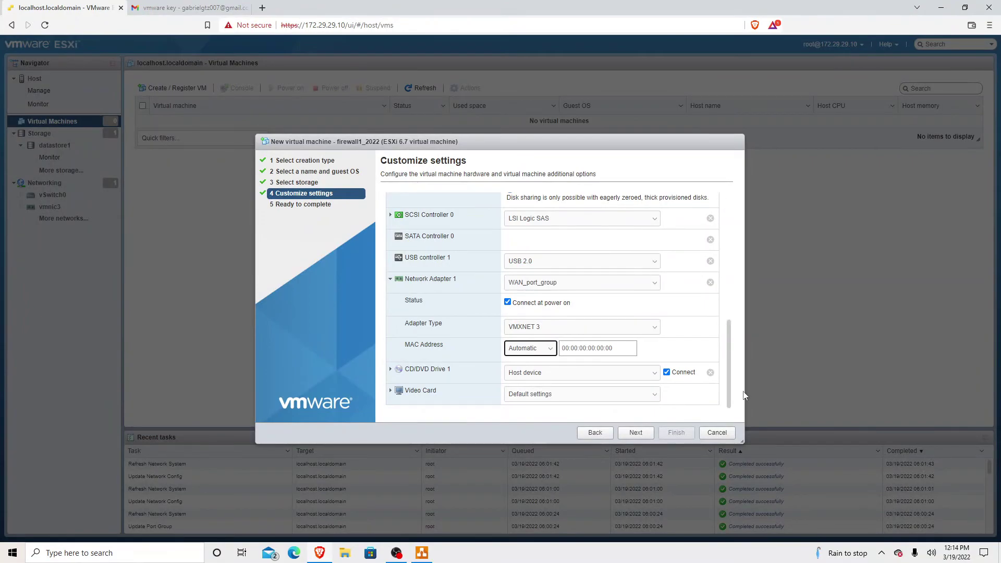
Back in the ESXi virtual machine wizard, enlarge the dialog and add five more network adapters
left_click_drag(741, 441, 751, 560)
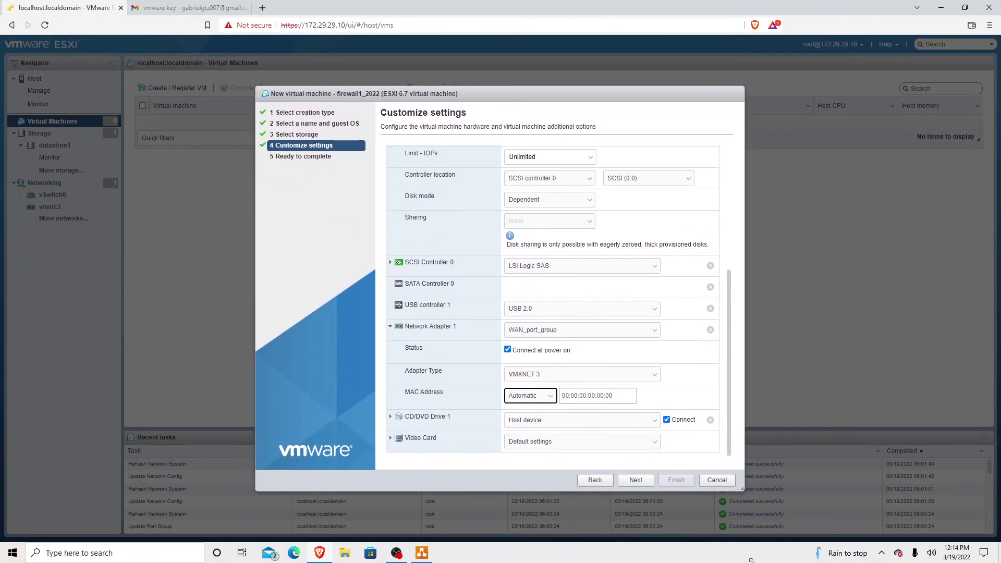
left_click_drag(728, 315, 729, 193)
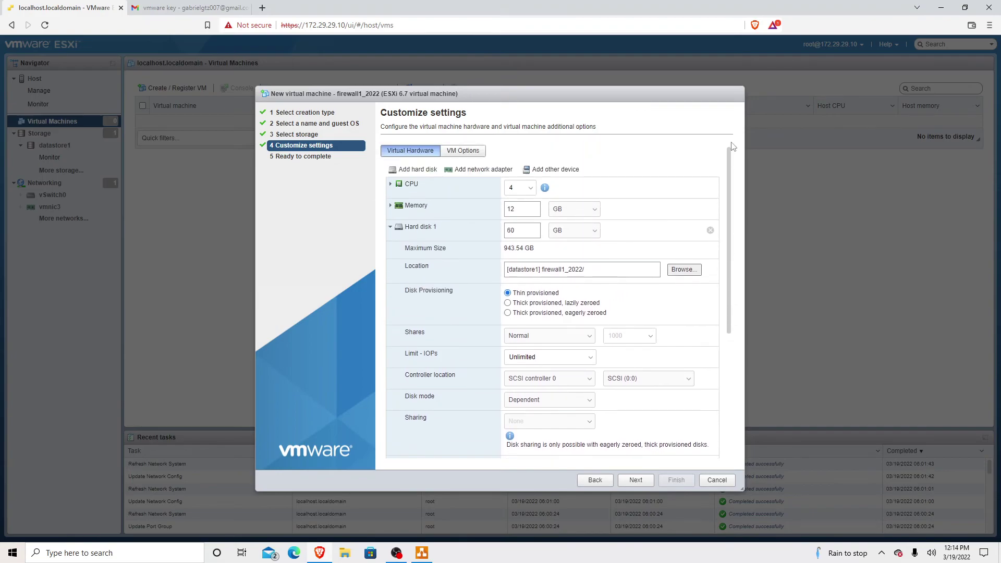
left_click(479, 173)
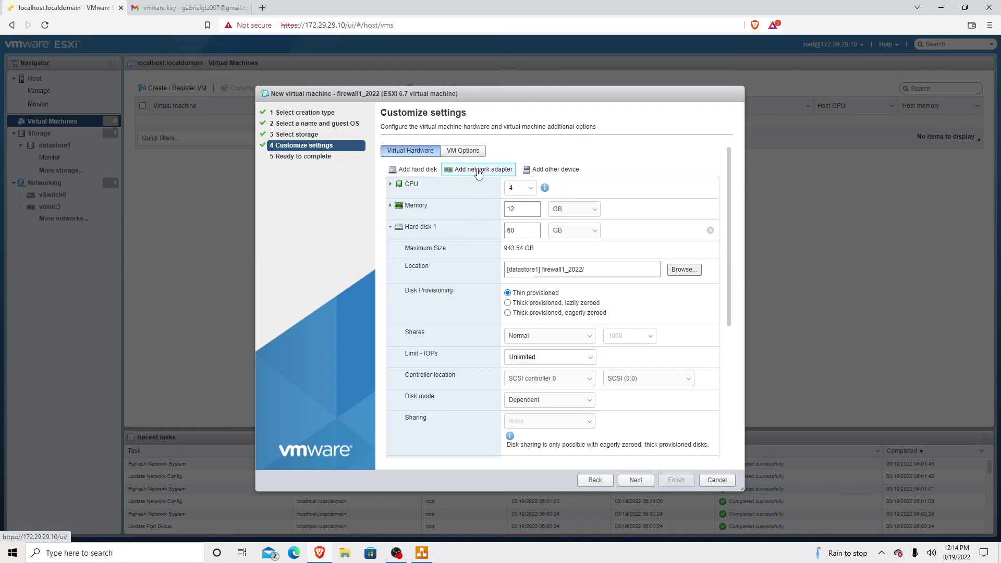
left_click(485, 175)
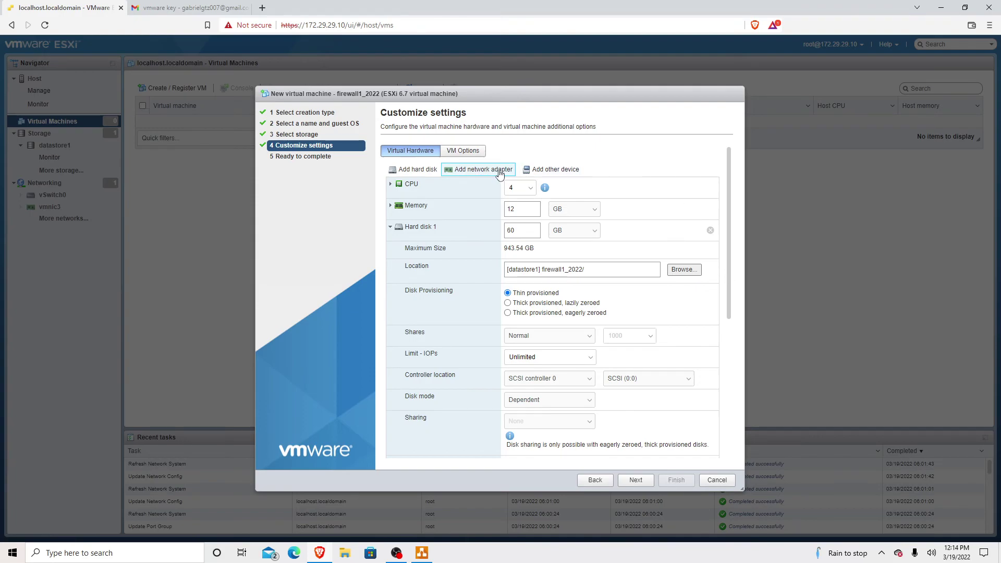
left_click(500, 175)
left_click(490, 173)
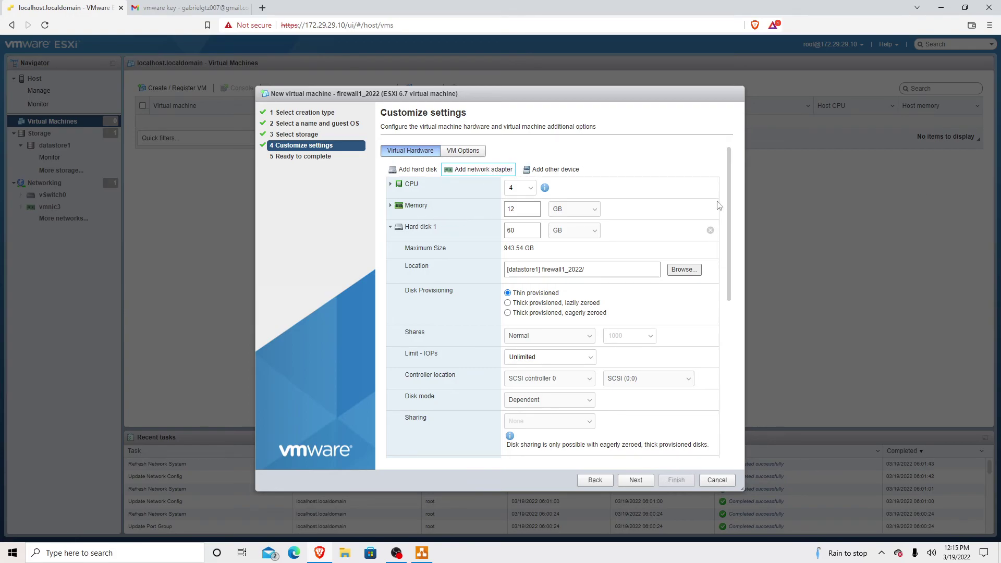
Collapse Network Adapter 1 and check the adapter type of the first new network adapter
left_click_drag(731, 211, 753, 384)
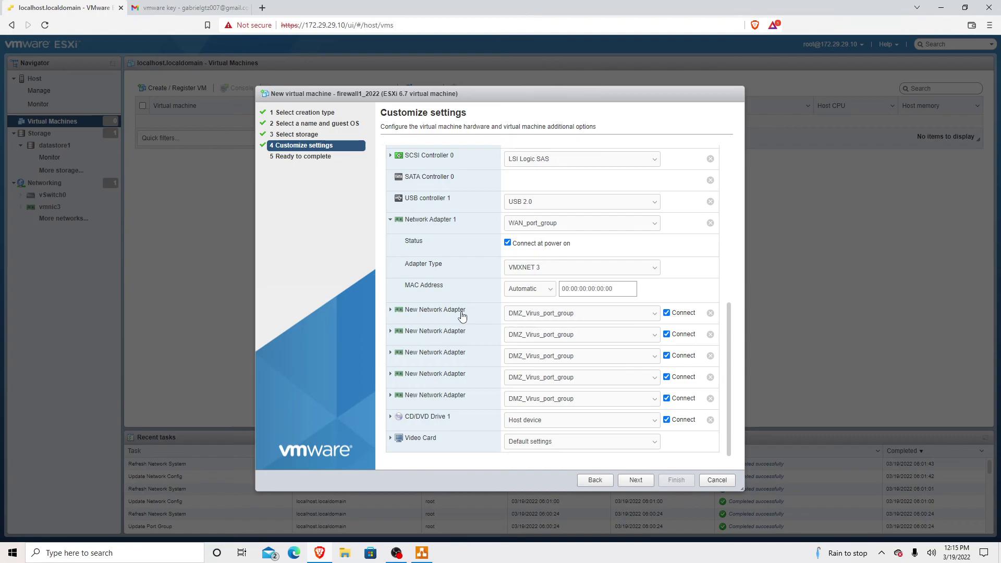
left_click(394, 224)
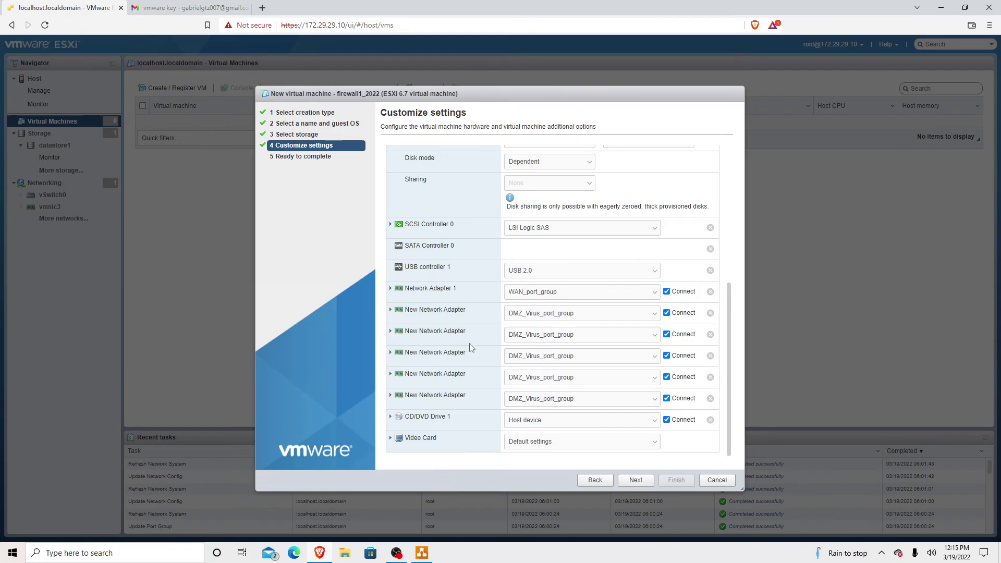
left_click(391, 310)
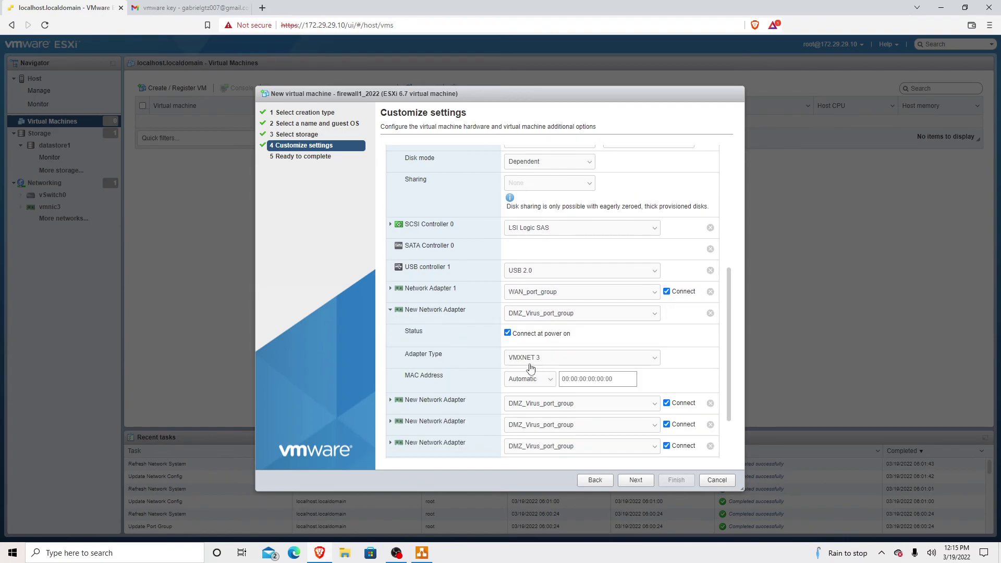
left_click(390, 310)
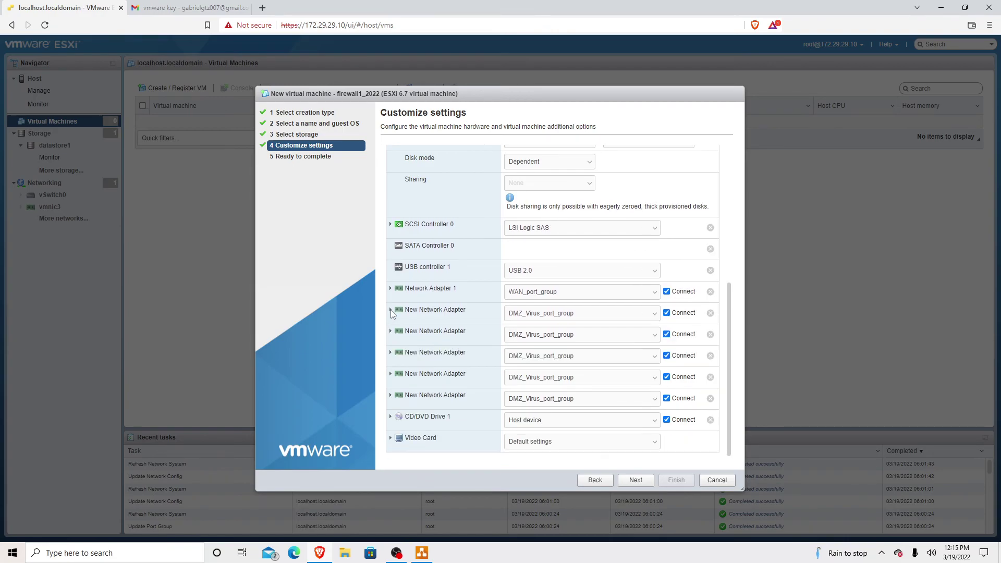
Connect the first new network adapter to LAN_Port_Group and the second to LAN2_Port_Group
left_click(654, 315)
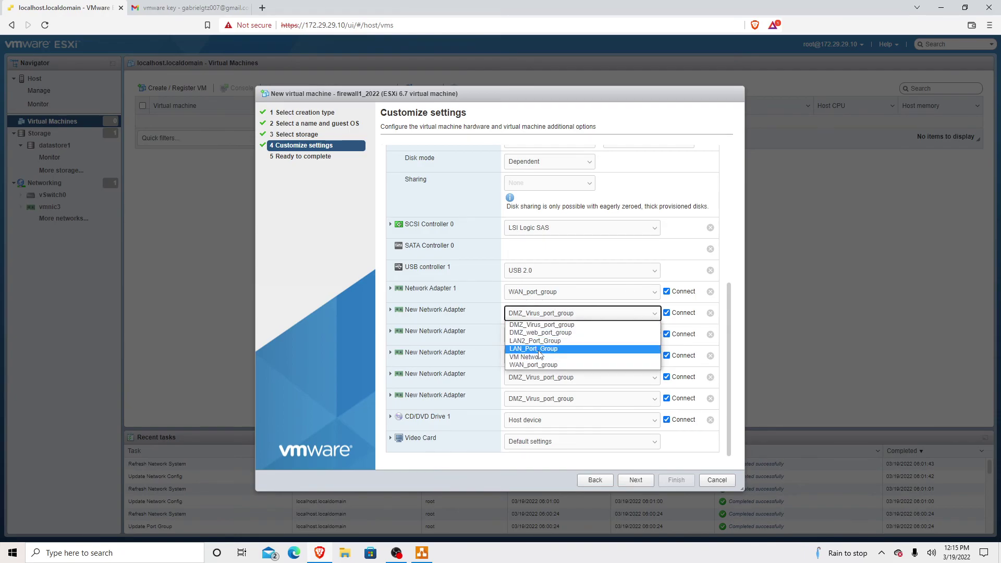
left_click(540, 349)
left_click(630, 335)
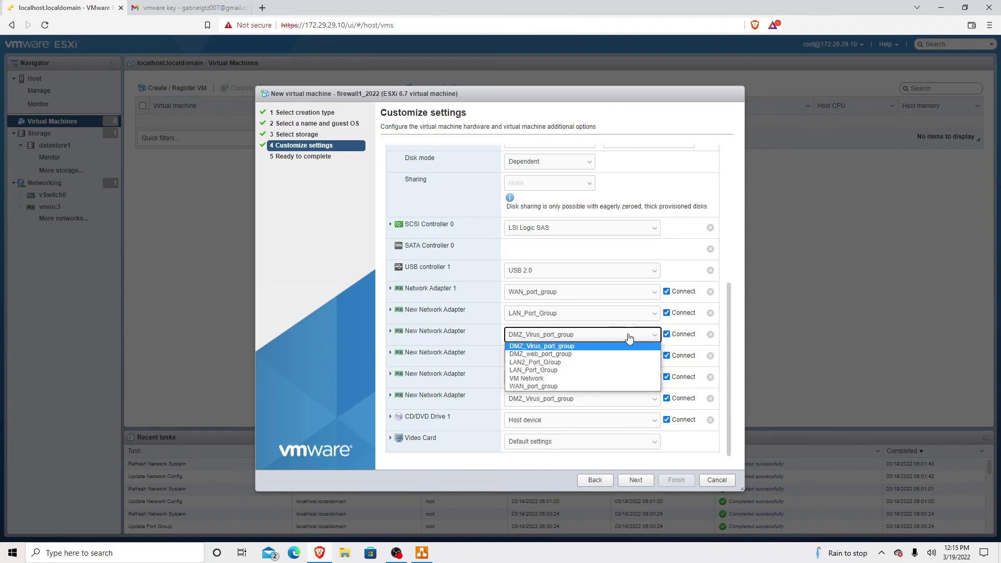
left_click(552, 363)
Connect the remaining three new network adapters, in order, to DMZ_web_port_group, DMZ_Virus_port_group and VM Network
left_click(556, 358)
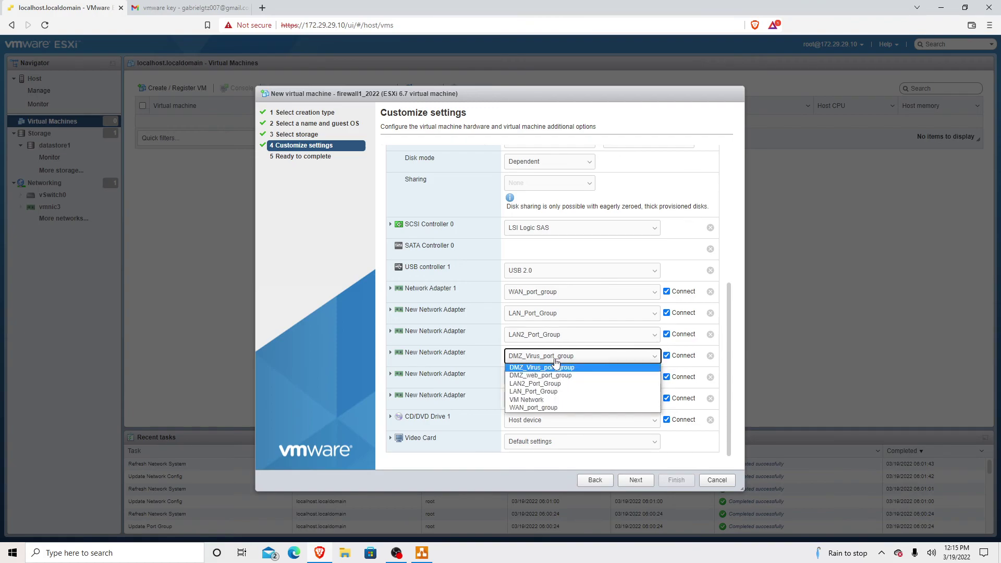
left_click(550, 376)
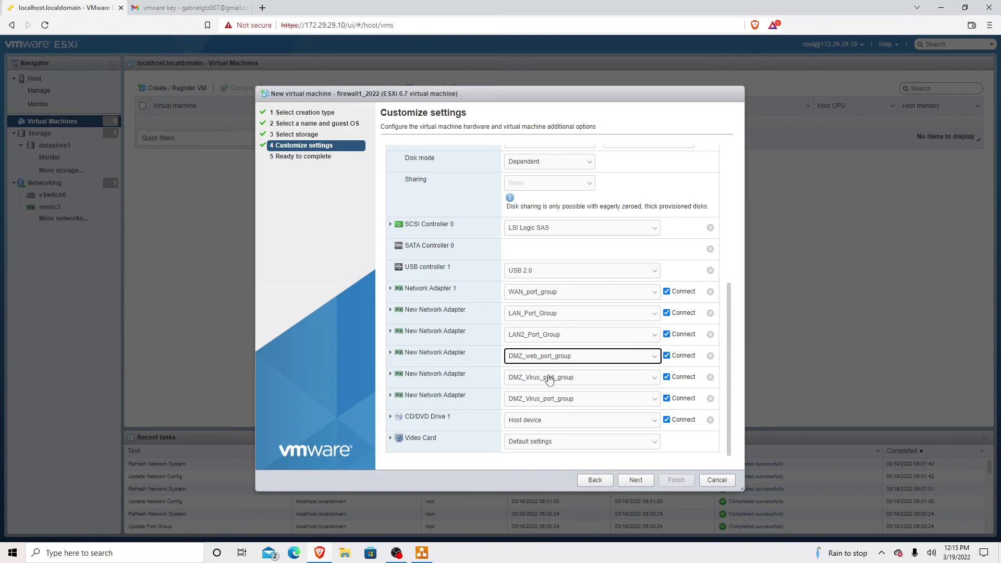
left_click(549, 379)
left_click(544, 391)
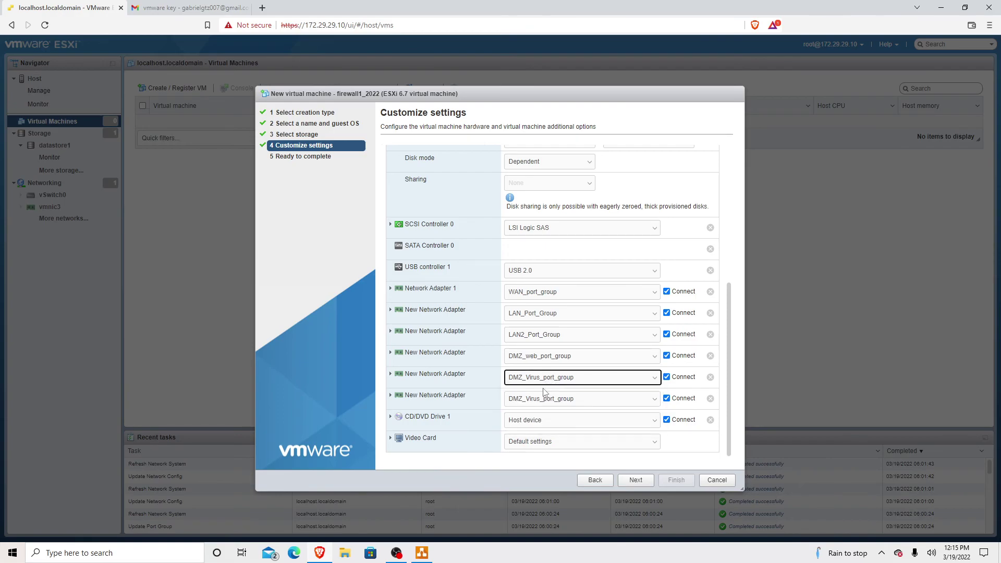
left_click(540, 402)
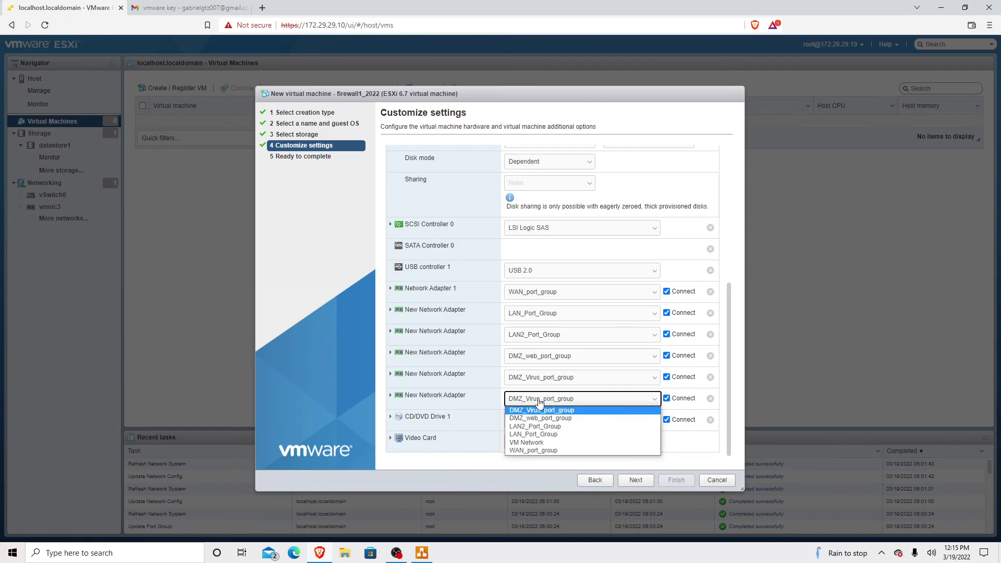
left_click(536, 445)
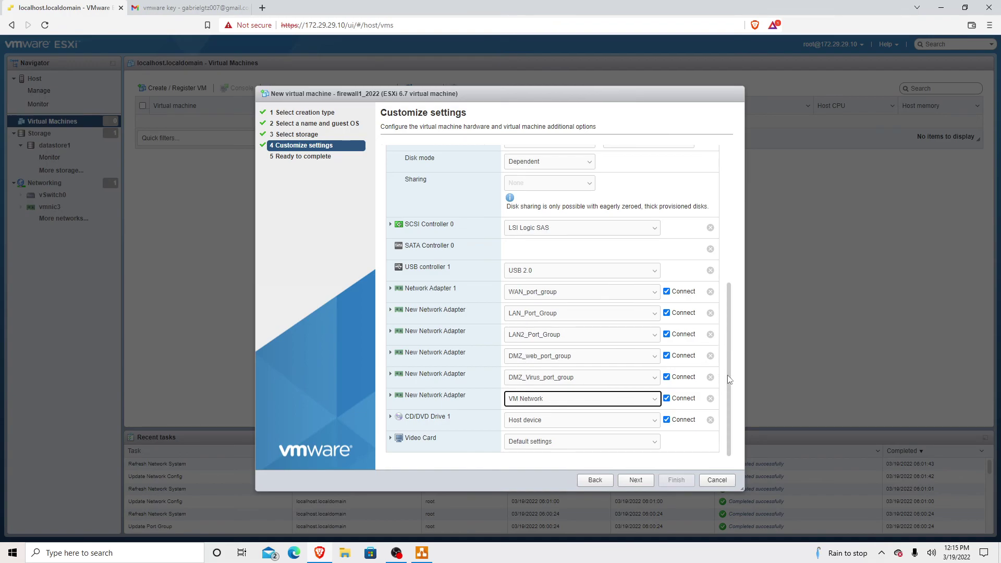
Switch to the draw.io network diagram and examine its VMW, Lan2 and Lan port groups
left_click(423, 555)
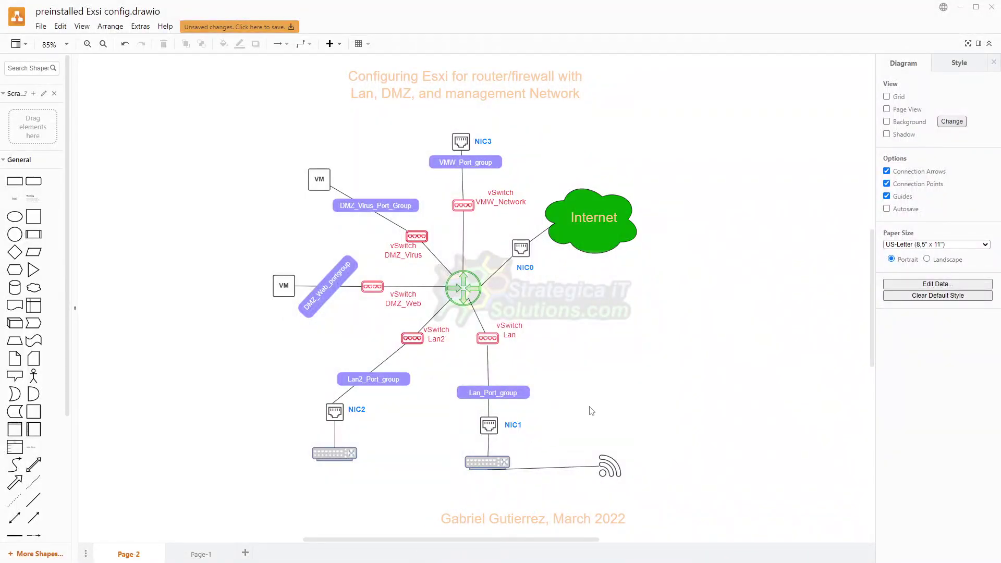
left_click(477, 167)
left_click(354, 376)
left_click(464, 400)
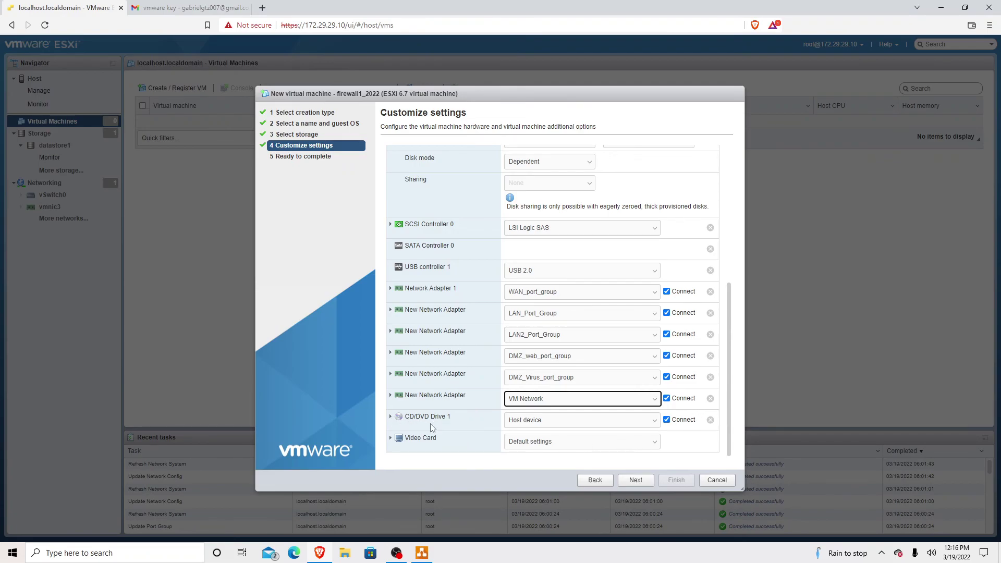
Back in the ESXi wizard, set CD/DVD Drive 1 to Datastore ISO file, dismissing the datastore browser without choosing an image
left_click(641, 425)
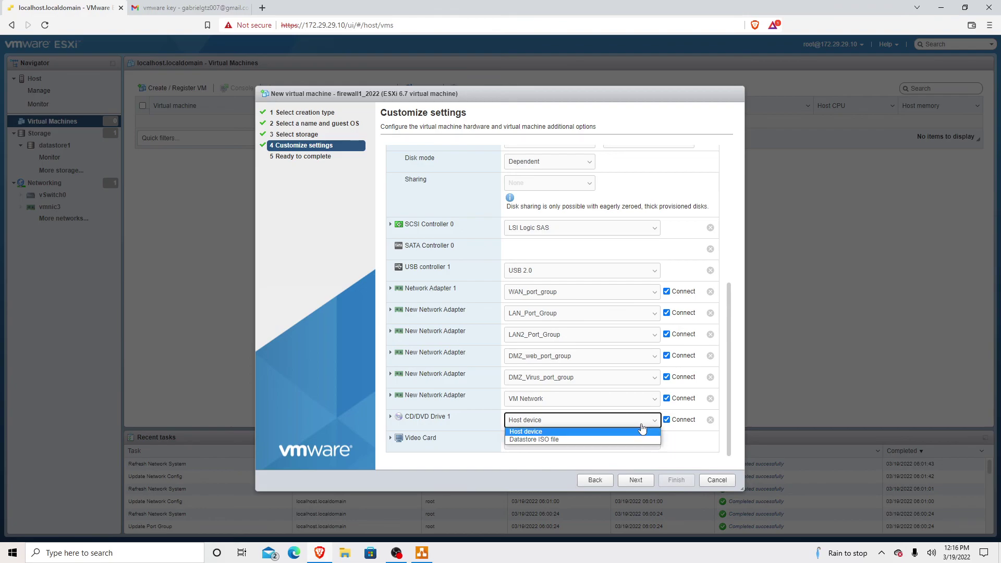
left_click(556, 440)
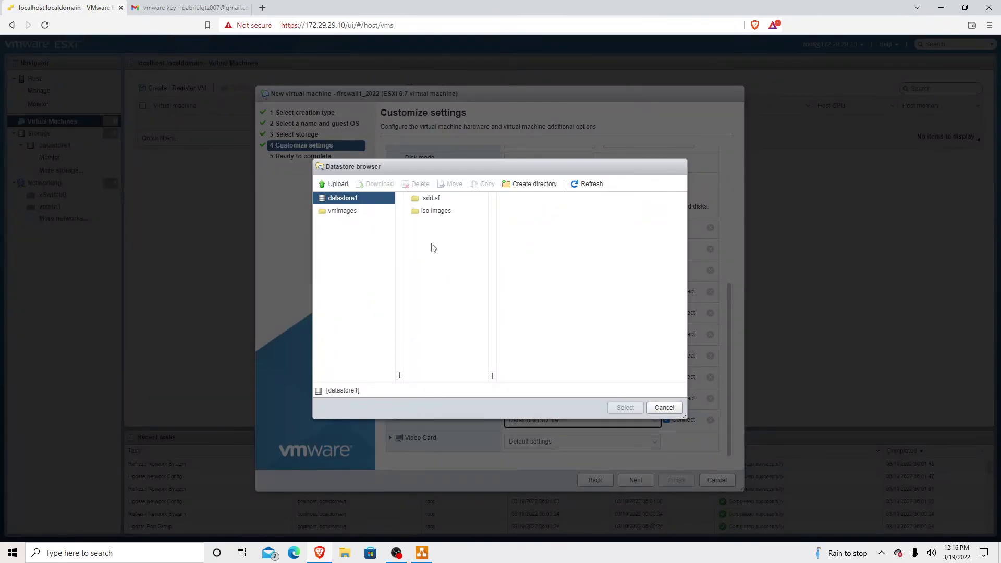
left_click_drag(462, 170, 445, 166)
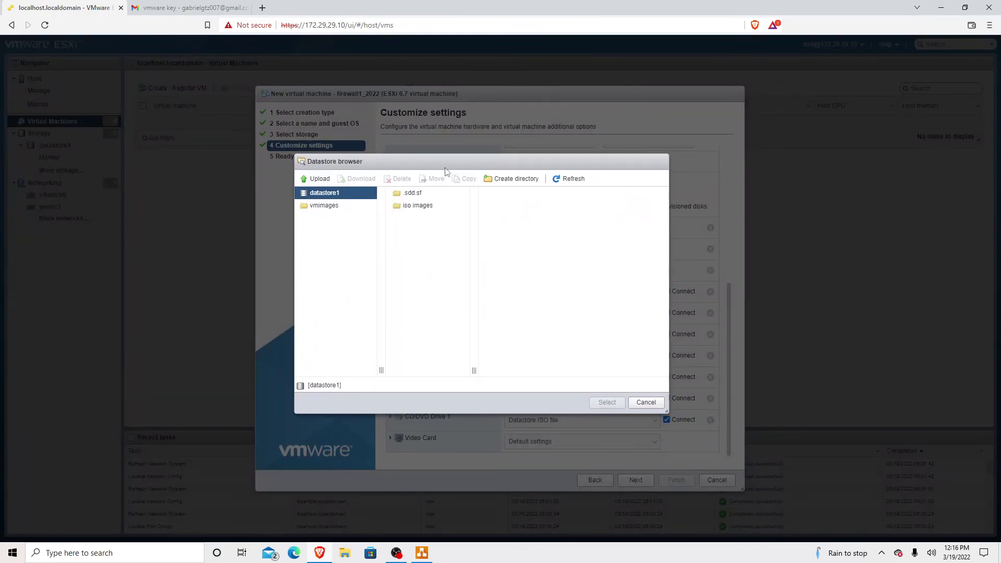
left_click(637, 406)
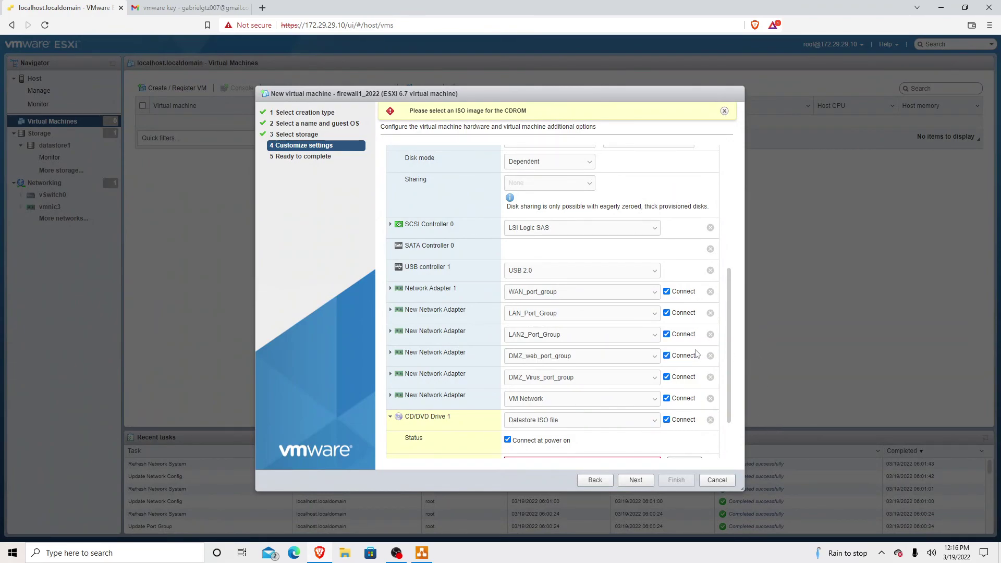
scroll(728, 391, "down", 2)
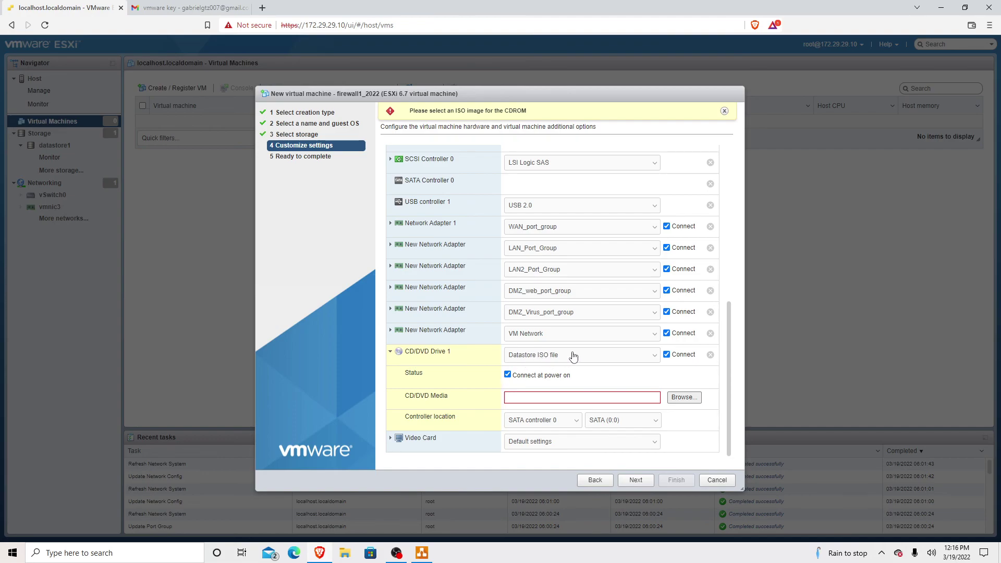
left_click(540, 358)
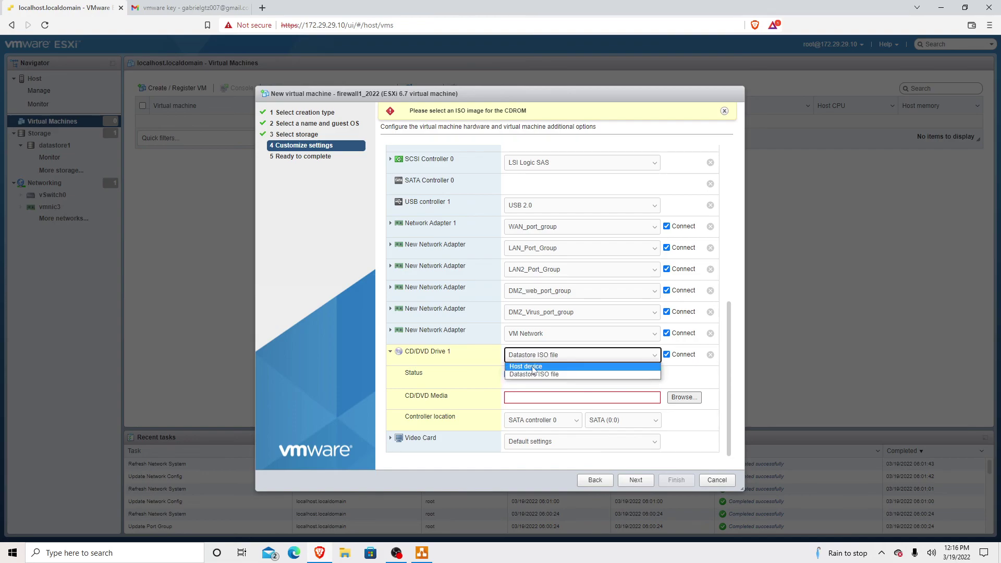
left_click(568, 355)
left_click(570, 354)
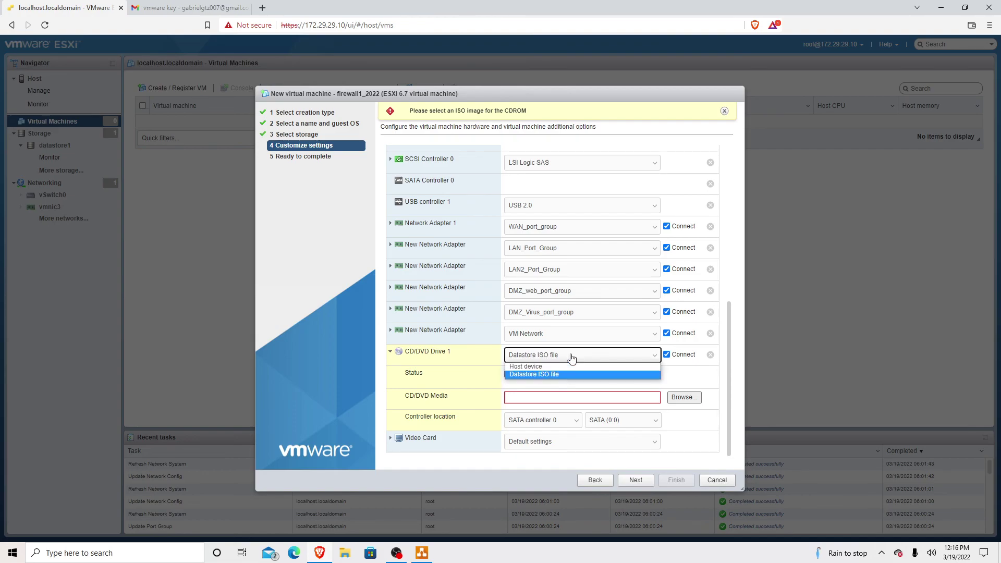
left_click(545, 375)
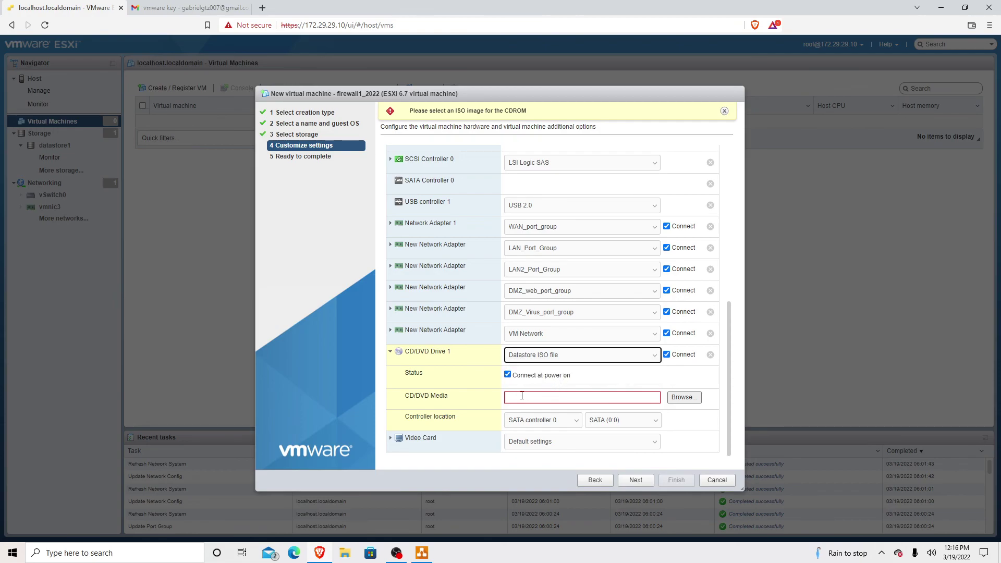
Choose OPNsense-22.1-OpenSSL-dvd-amd64.iso from datastore1's iso images folder as the CD/DVD media and dismiss the missing-image notice
left_click(684, 398)
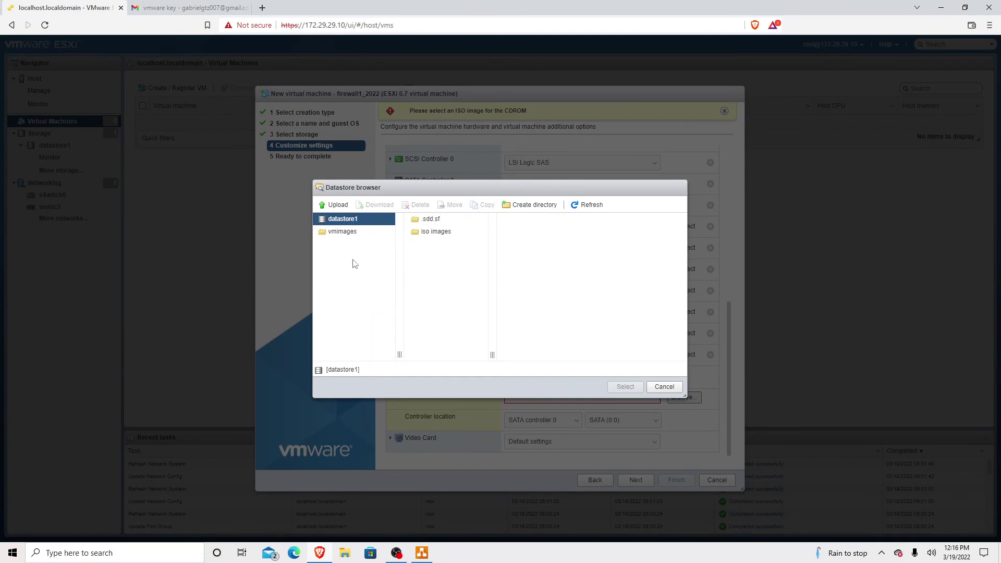
left_click(443, 237)
left_click(536, 226)
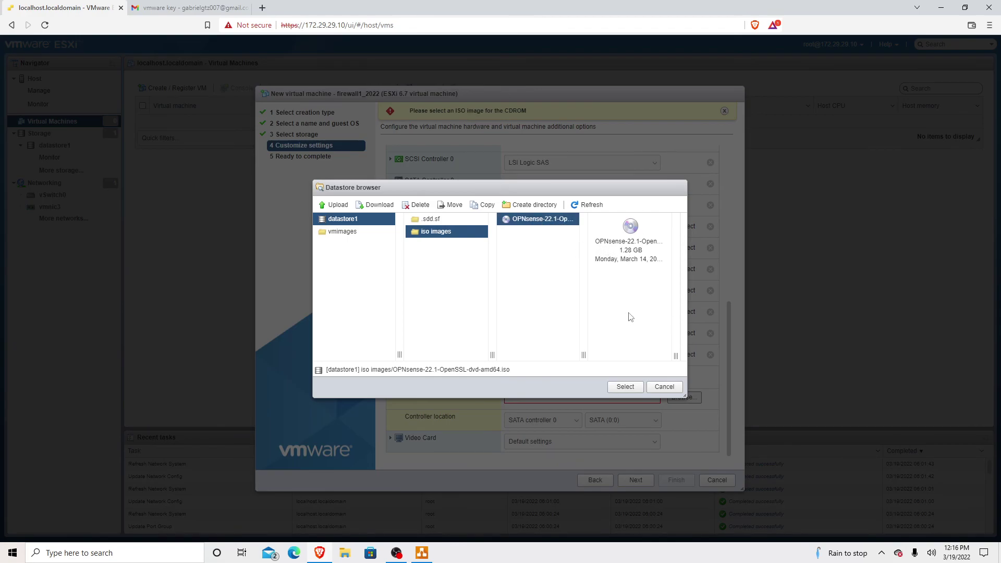
left_click(625, 387)
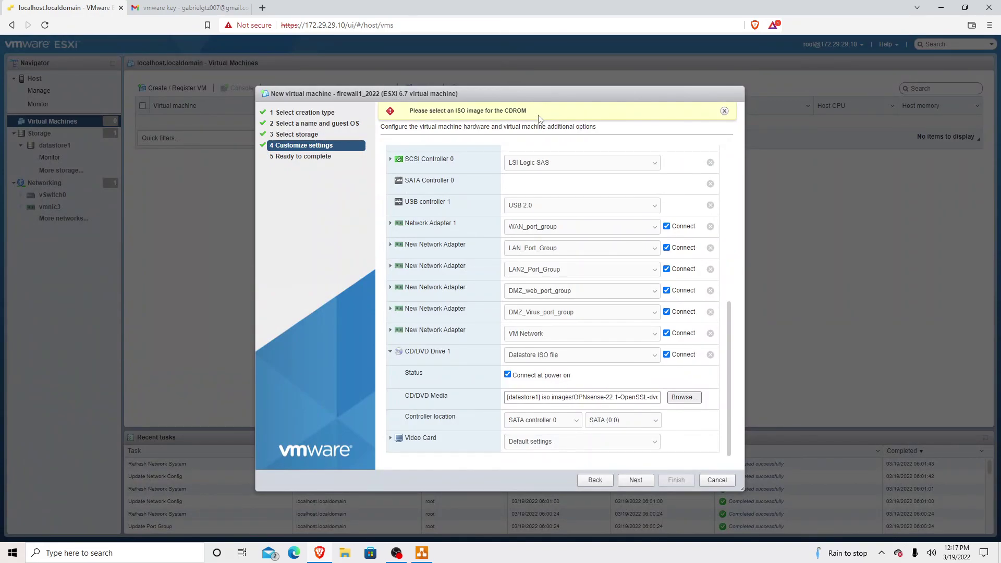
left_click(724, 111)
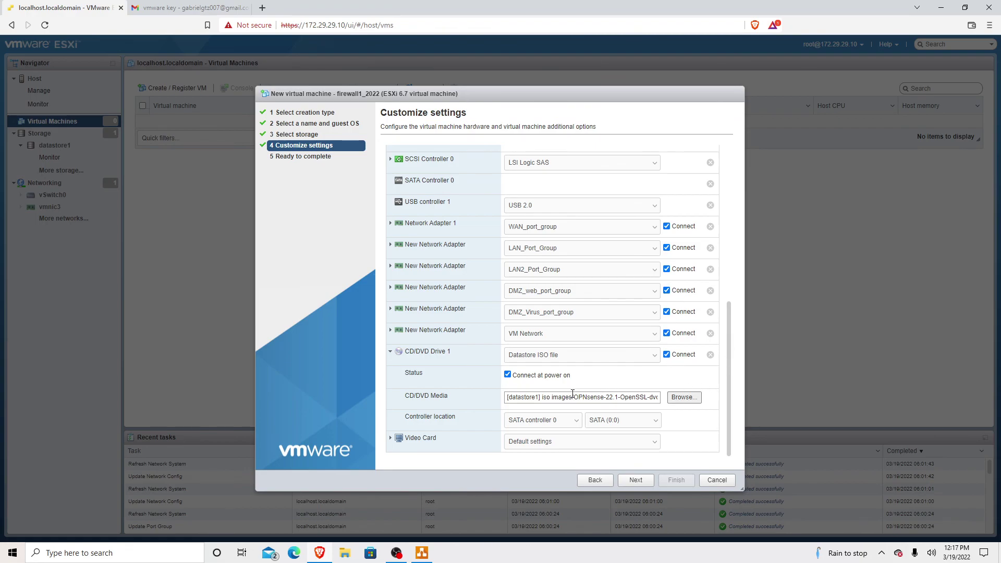
Proceed to the final summary, review the firewall1_2022 settings and finish creating the virtual machine
left_click(641, 481)
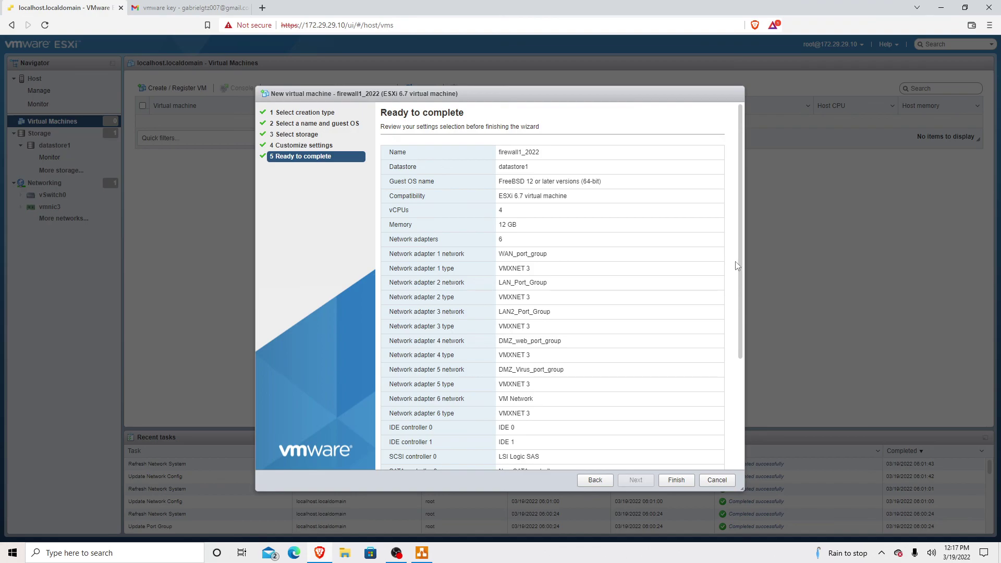
scroll(741, 230, "down", 1)
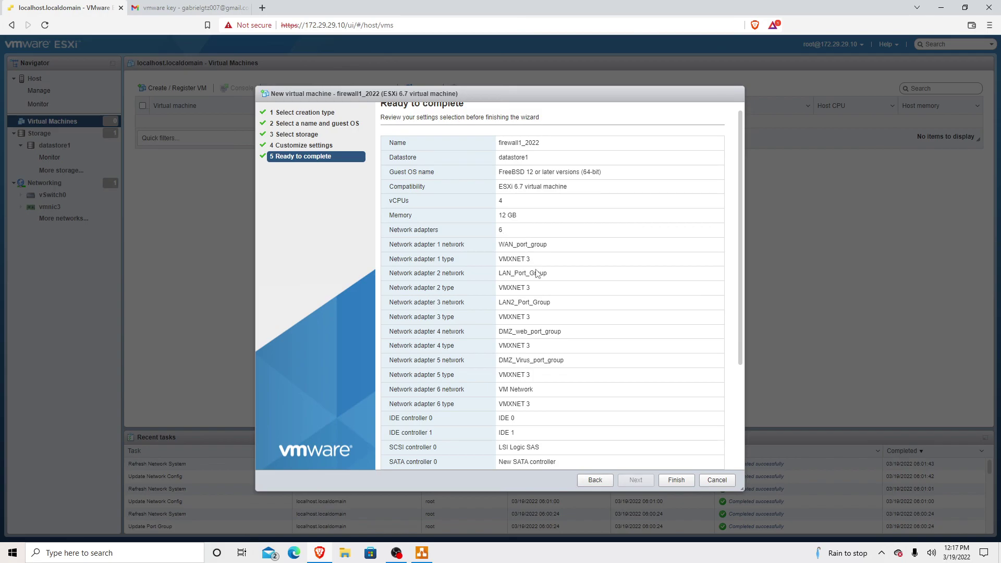
left_click_drag(744, 334, 737, 465)
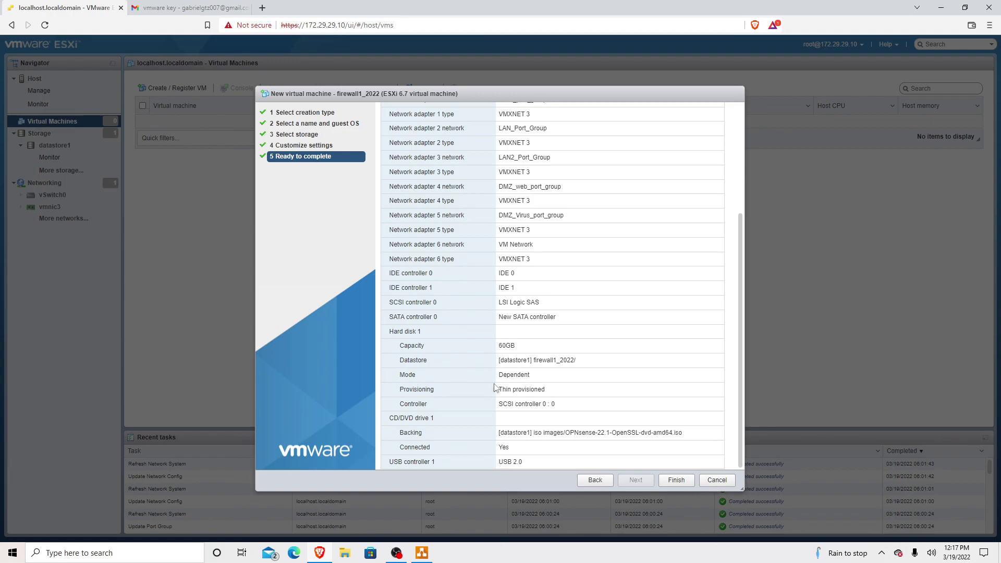
left_click(677, 480)
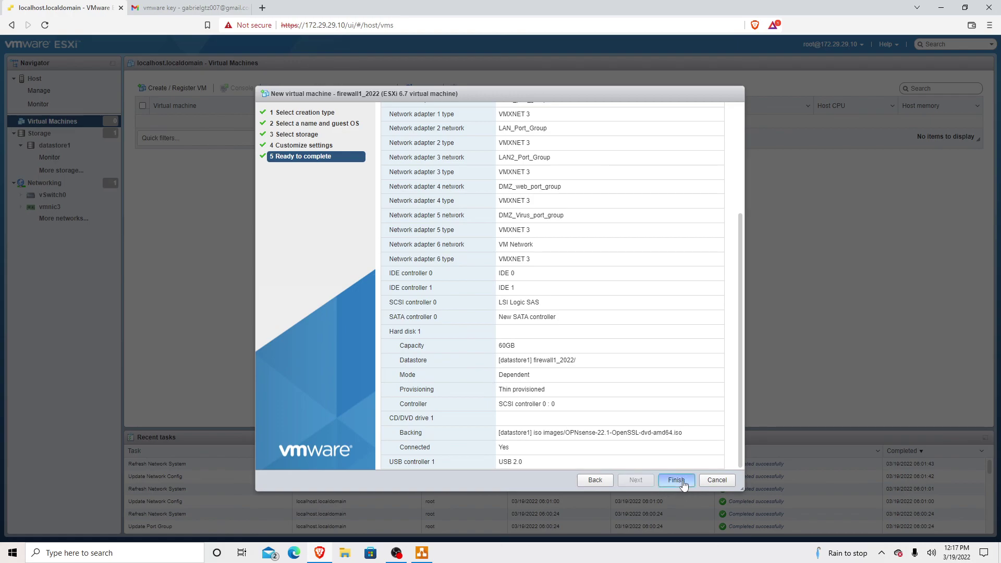